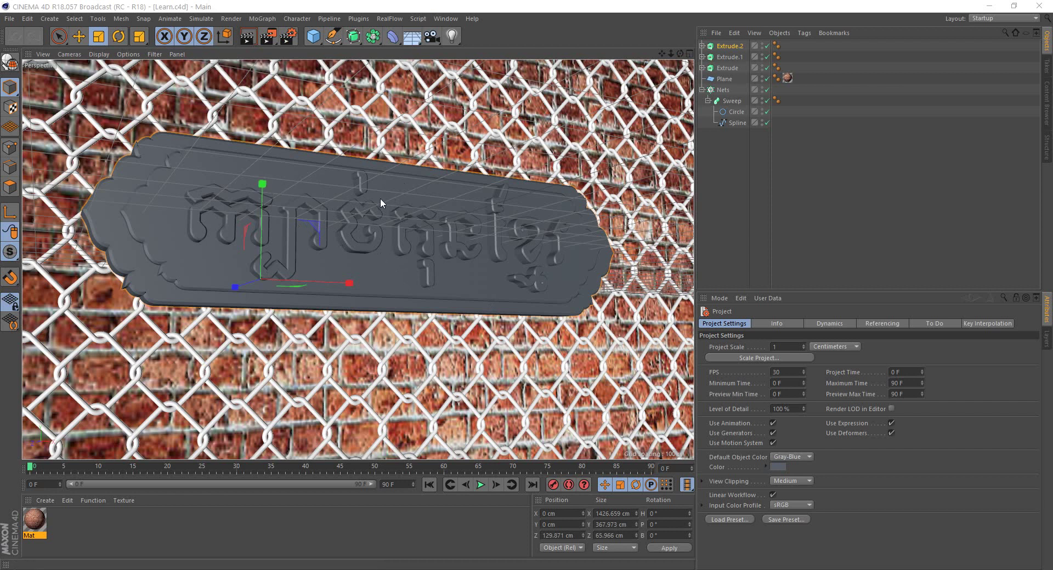
Zoom and orbit to view the sign steeply, then show the open documents list.
scroll(628, 196, down, 3)
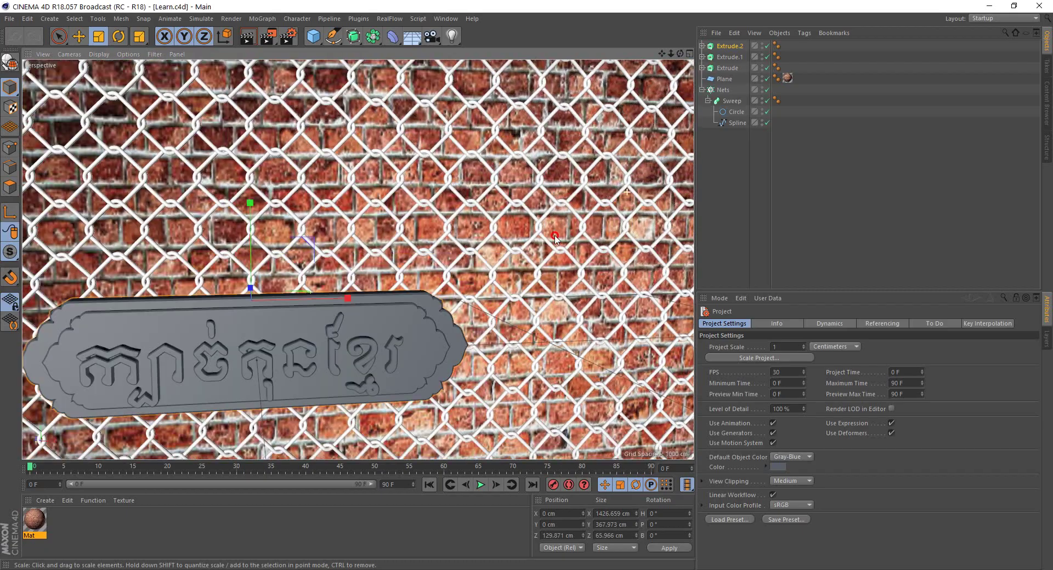
mouse_move(515, 255)
alt+mouse_down()
mouse_move(613, 200)
mouse_move(581, 209)
alt+mouse_up()
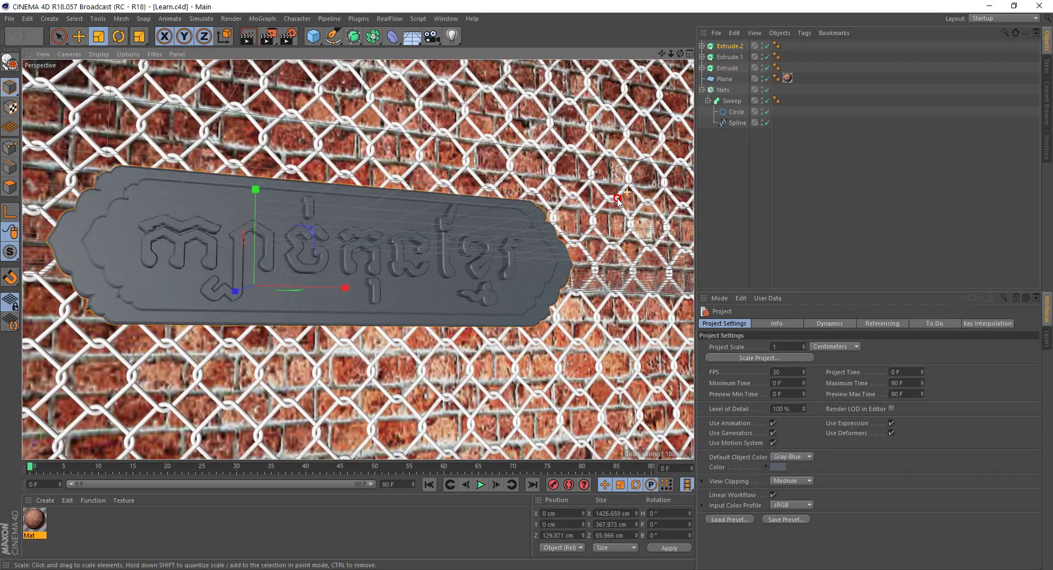
click(446, 19)
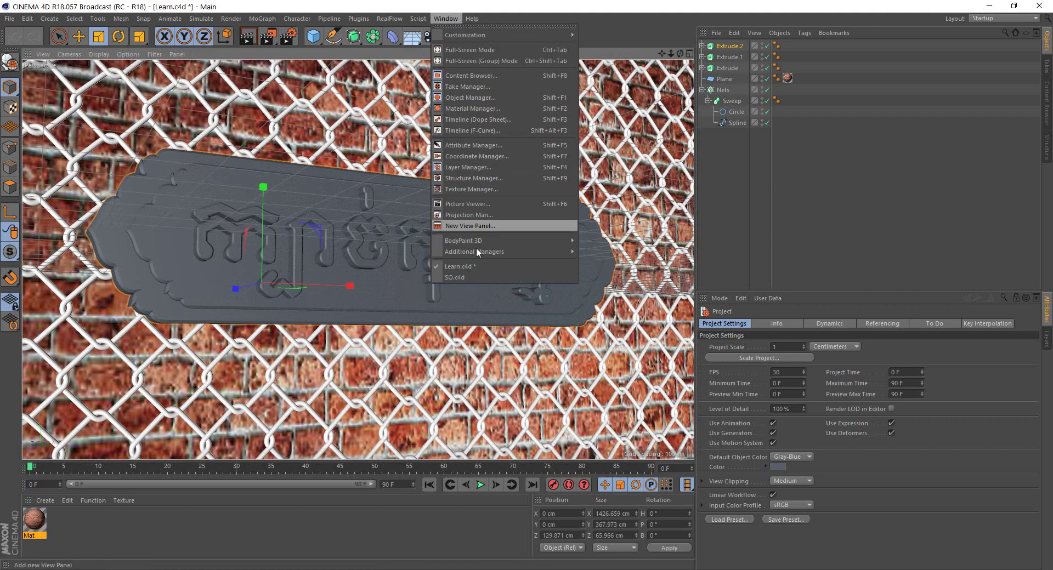
Switch to SO.c4d and play its chain animation from frame 0, then stop it.
click(472, 276)
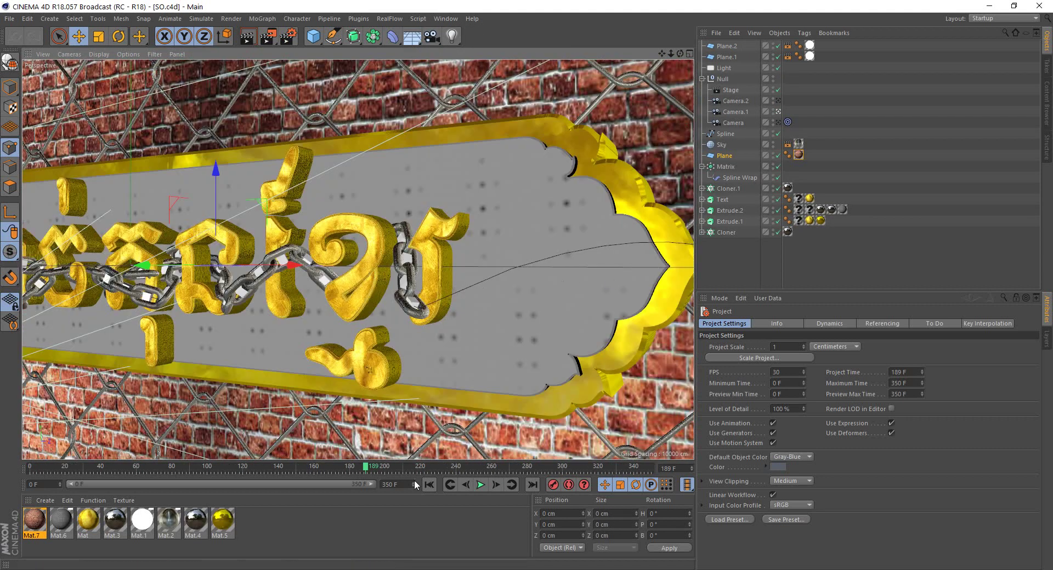
click(435, 485)
click(481, 484)
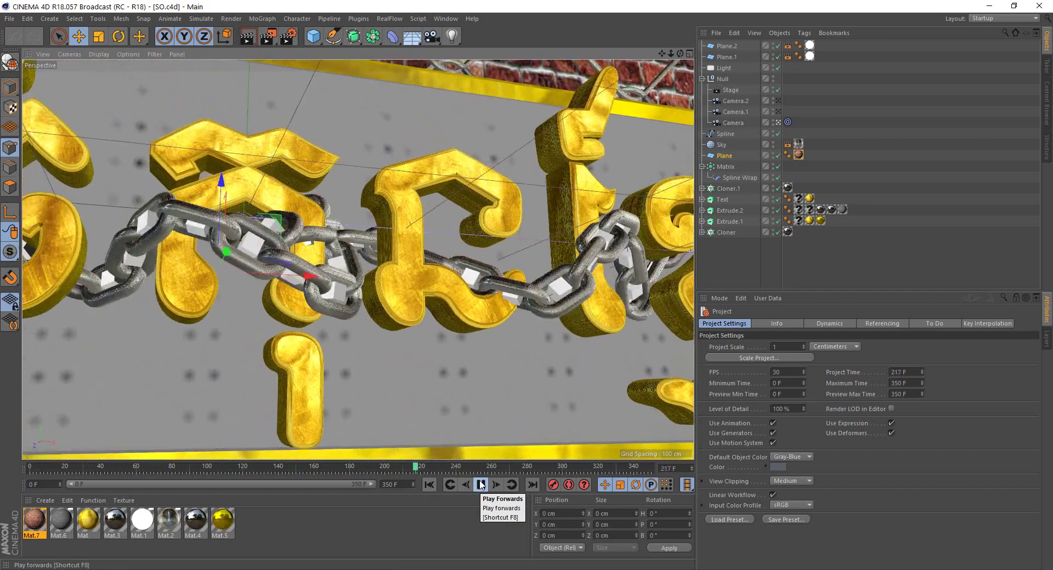
click(480, 485)
Render a viewport preview of SO.c4d at frame 240.
click(247, 36)
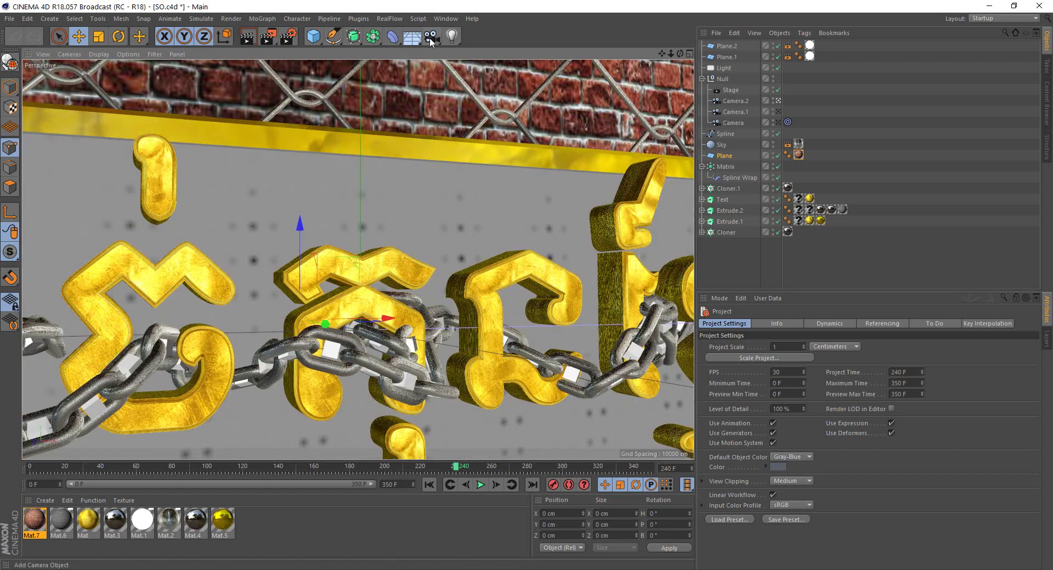
click(446, 18)
Back in Learn.c4d, collapse Nets, hide the brick-fence Plane and disable Extrude.2.
click(477, 267)
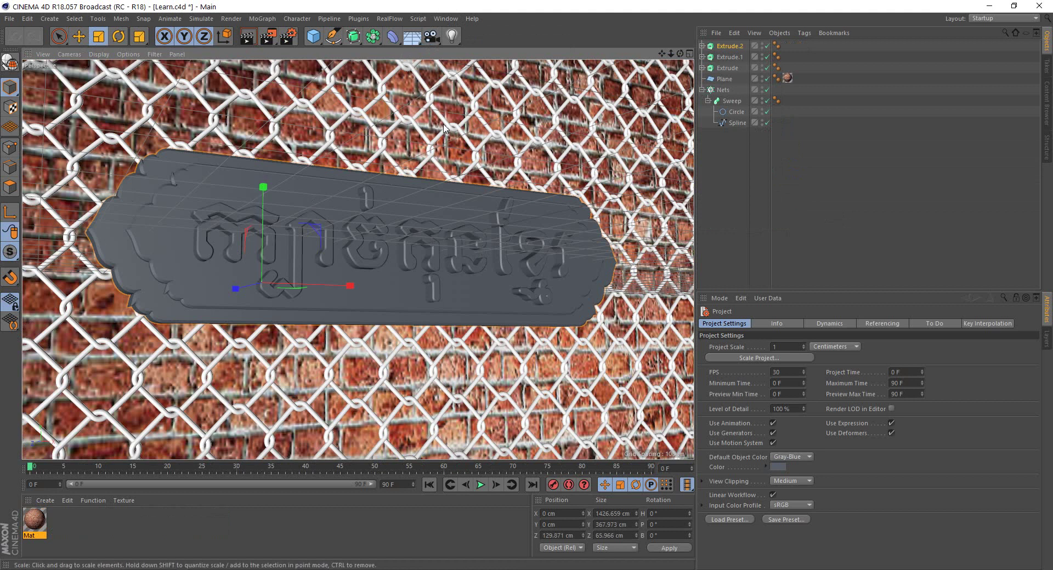
click(702, 90)
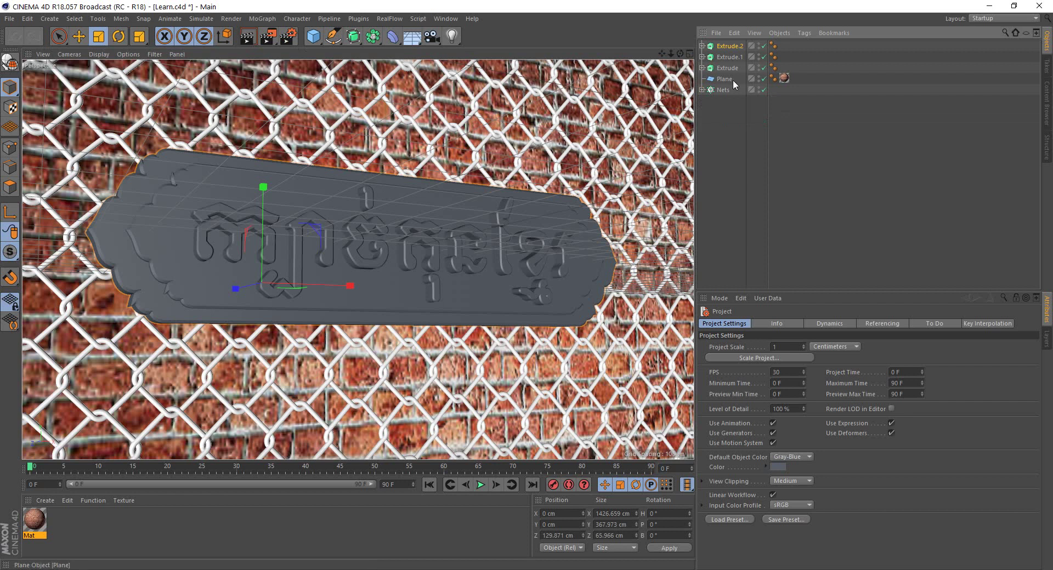
click(763, 79)
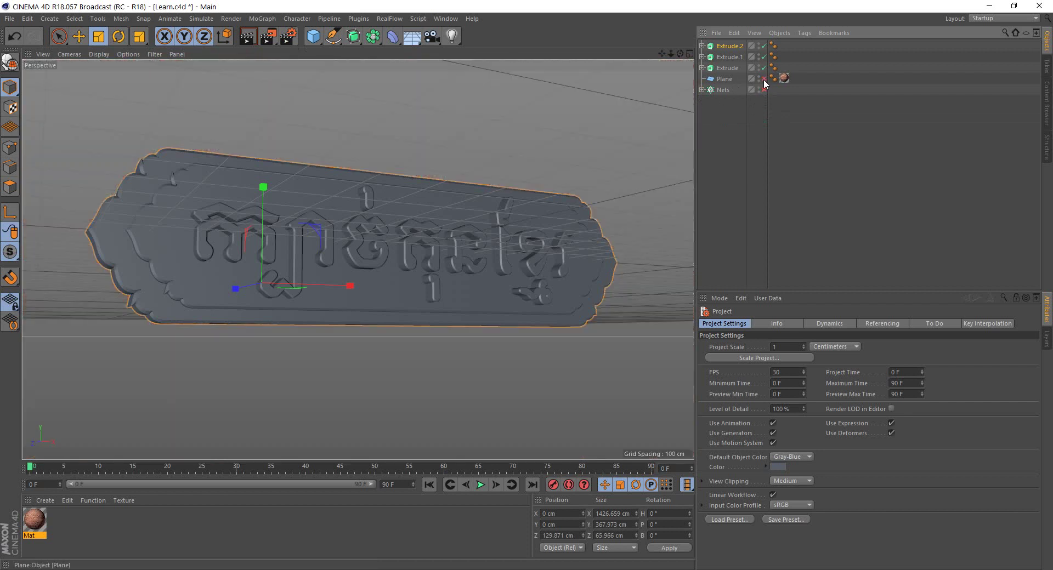
click(763, 57)
Disable Extrude.1 and the Sweep and Circle objects inside Nets.
click(764, 46)
alt+drag(387, 263, 261, 246)
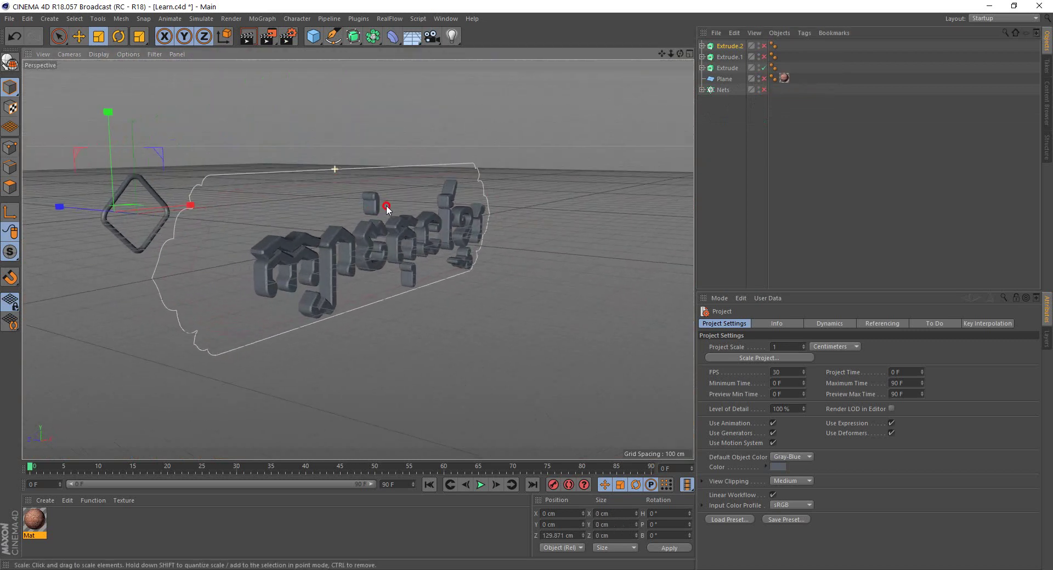
alt+drag(261, 247, 307, 242)
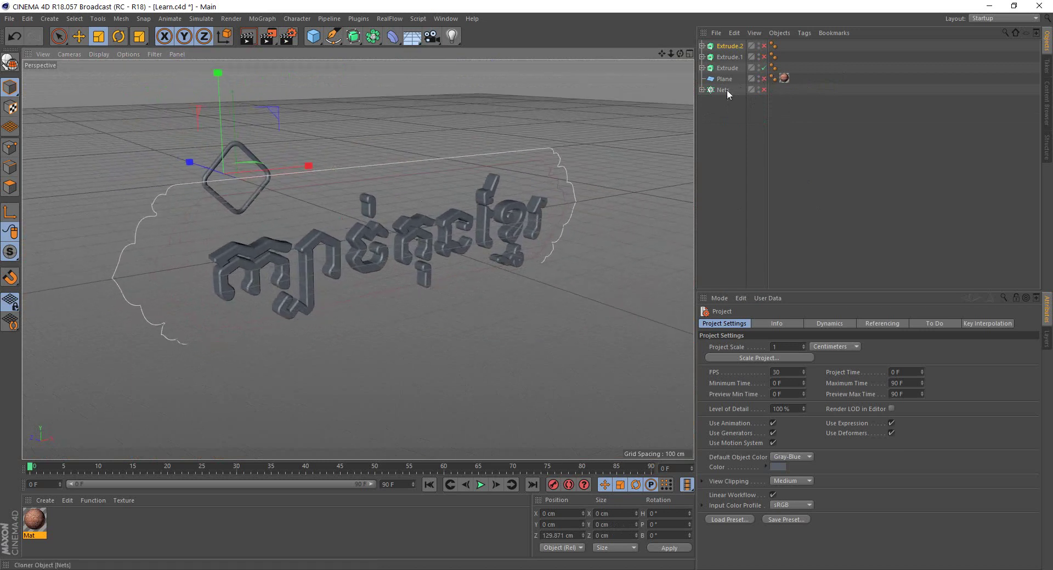
click(703, 90)
drag(767, 100, 766, 124)
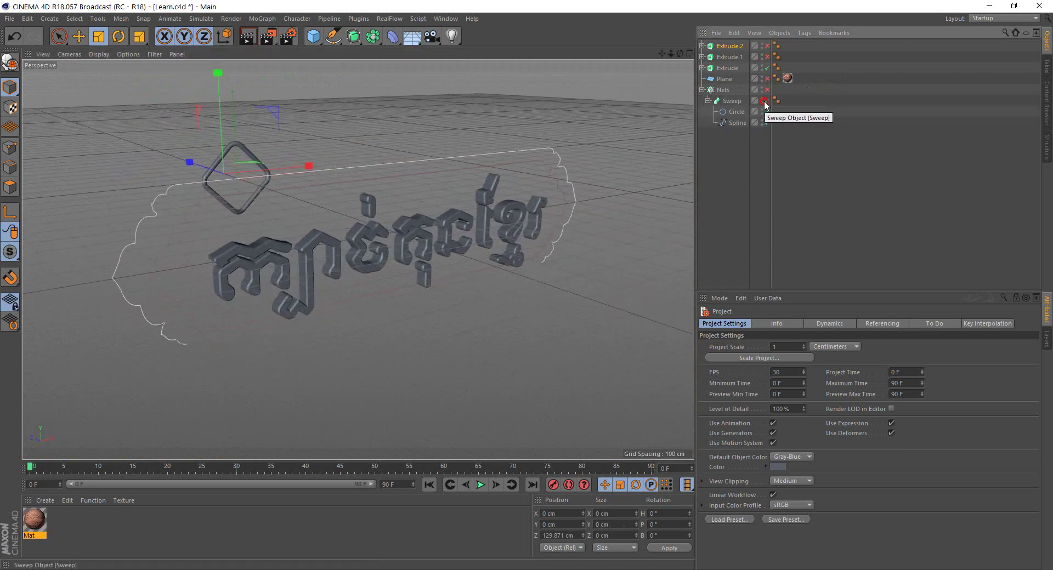
click(702, 90)
Hide Extrude.2 in the editor, orbit around the text, and switch to four viewports.
mouse_move(241, 319)
alt+mouse_down()
mouse_move(307, 219)
mouse_move(535, 248)
mouse_move(512, 237)
mouse_move(416, 240)
alt+mouse_up()
scroll(419, 251, up, 2)
scroll(442, 150, up, 2)
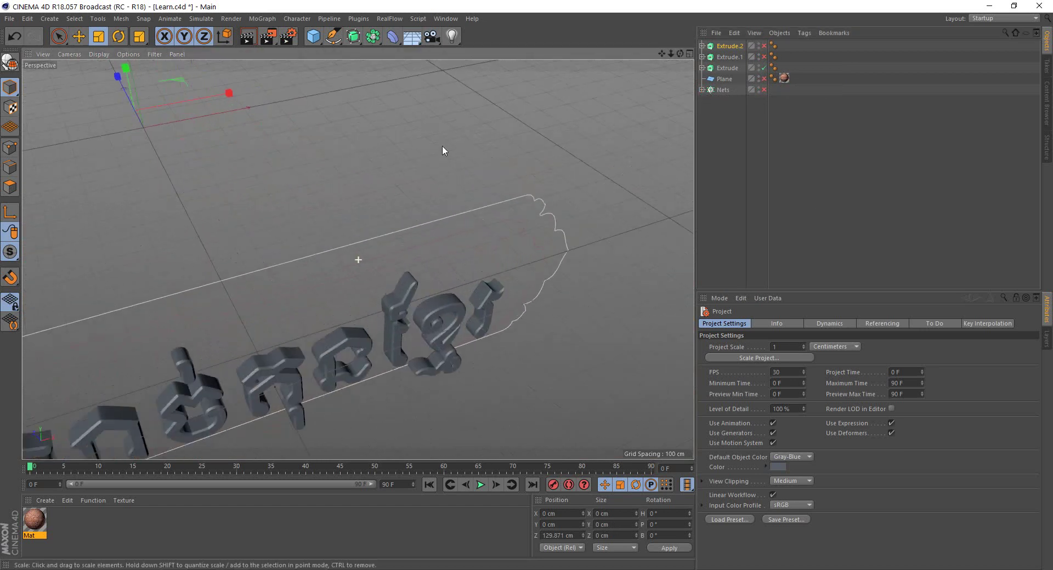
scroll(418, 141, up, 2)
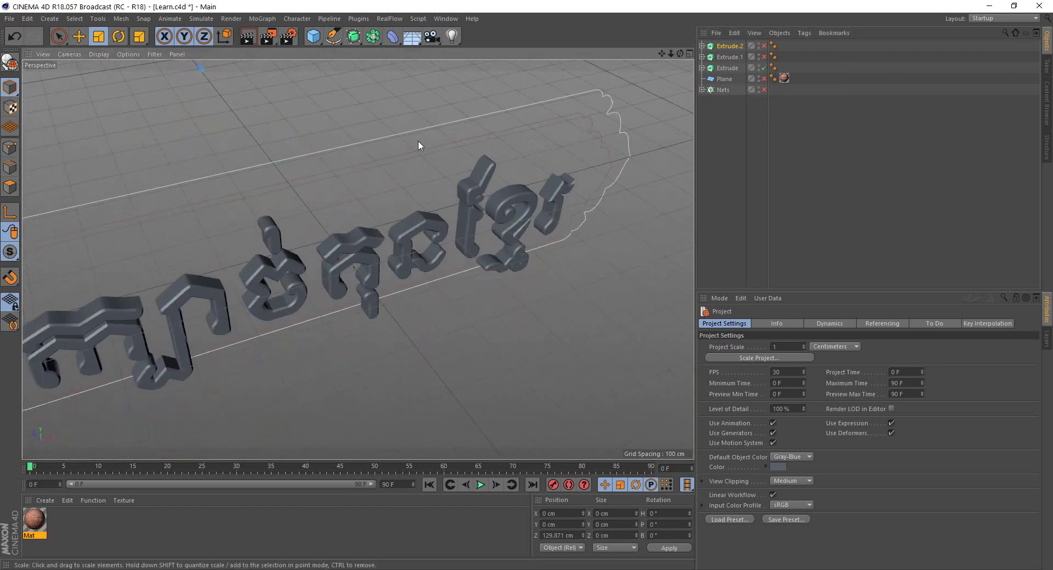
click(760, 46)
scroll(529, 240, down, 3)
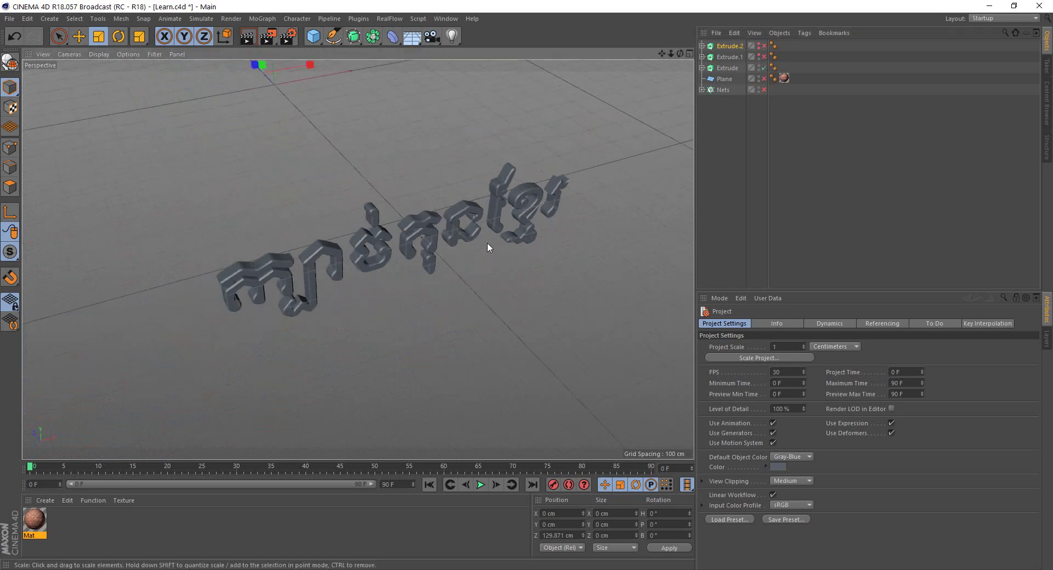
alt+drag(530, 241, 441, 251)
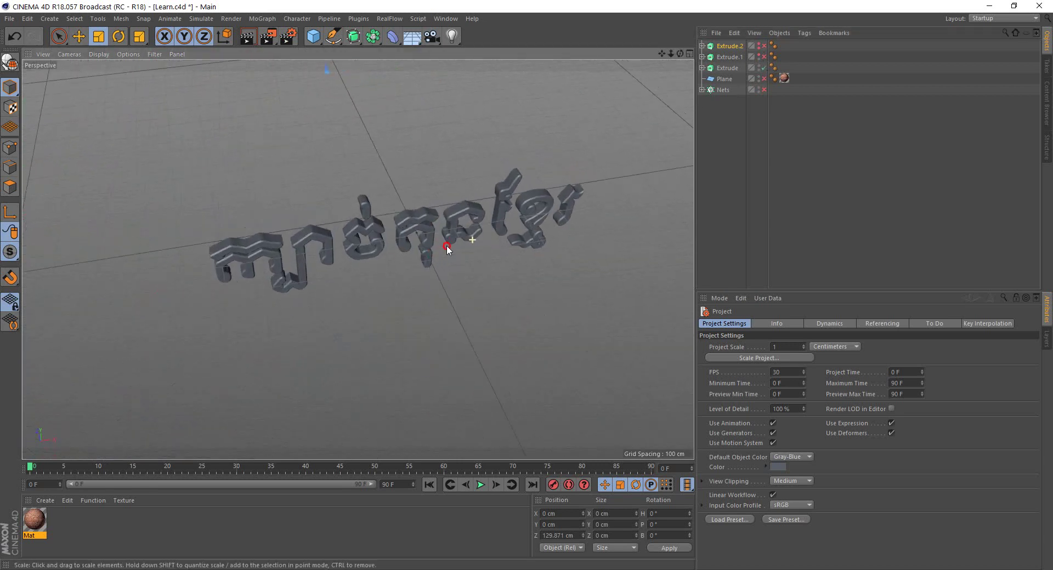
alt+drag(441, 251, 364, 229)
scroll(364, 229, down, 5)
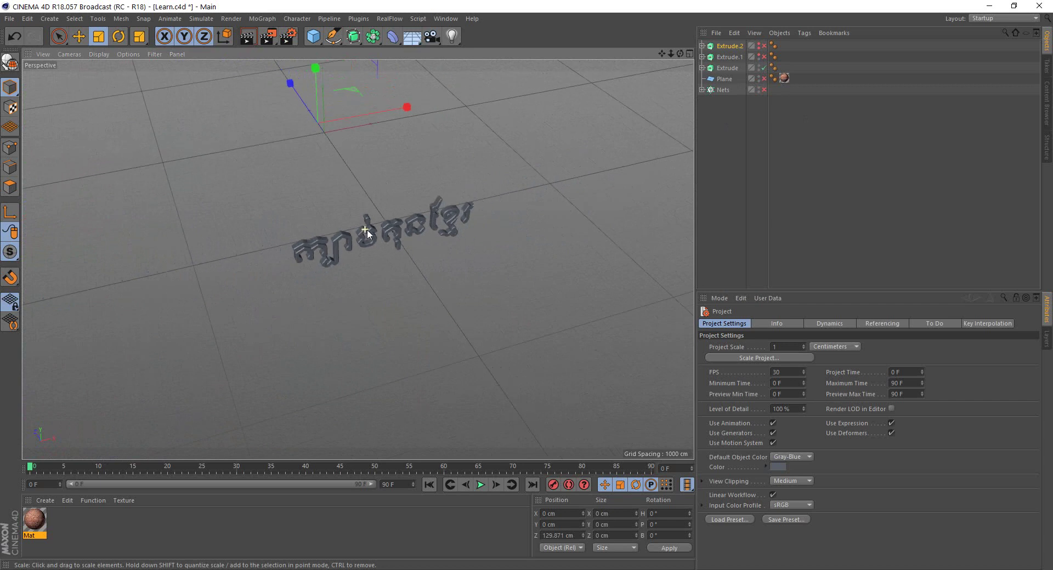
mouse_move(546, 313)
alt+mouse_down()
mouse_move(500, 252)
mouse_move(520, 268)
alt+mouse_up()
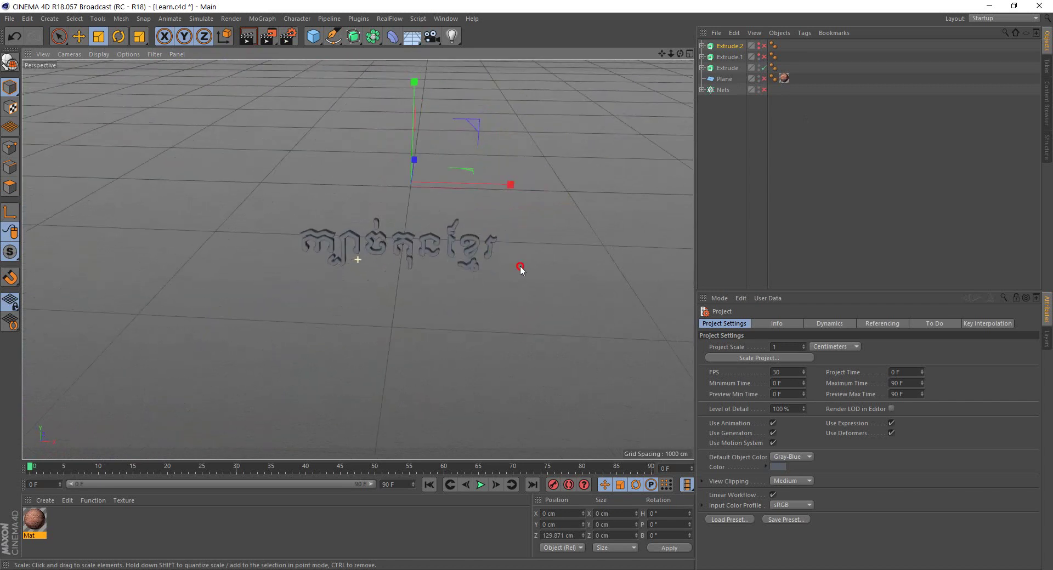
middle_click(521, 227)
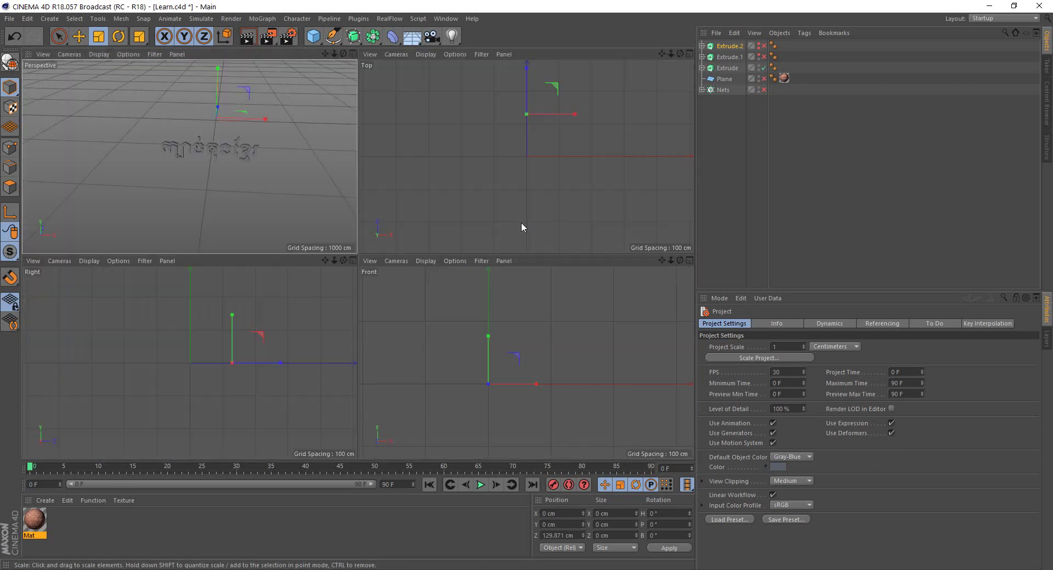
In the maximised Front view, add a Rectangle spline and shrink it to 38.8 cm.
middle_click(554, 316)
scroll(244, 292, up, 2)
alt+middle_drag(71, 73, 94, 129)
scroll(391, 114, up, 3)
scroll(355, 204, up, 2)
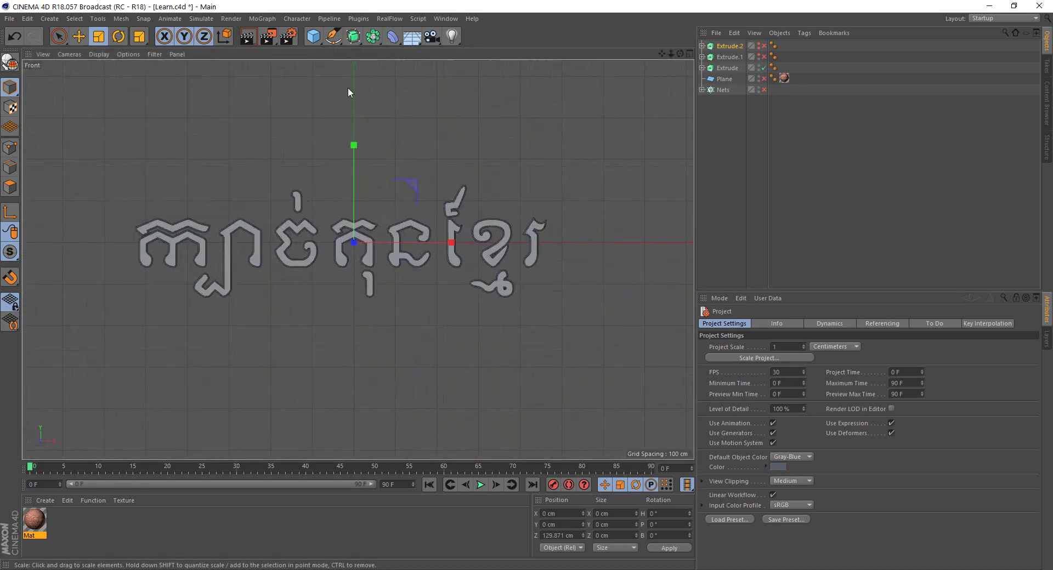
click(333, 38)
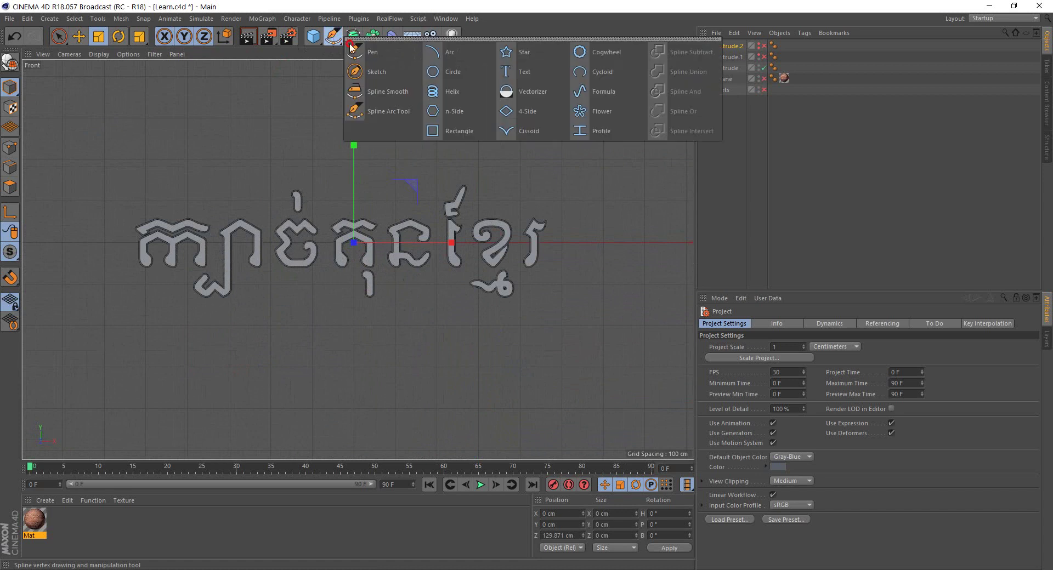
click(447, 128)
drag(404, 196, 527, 285)
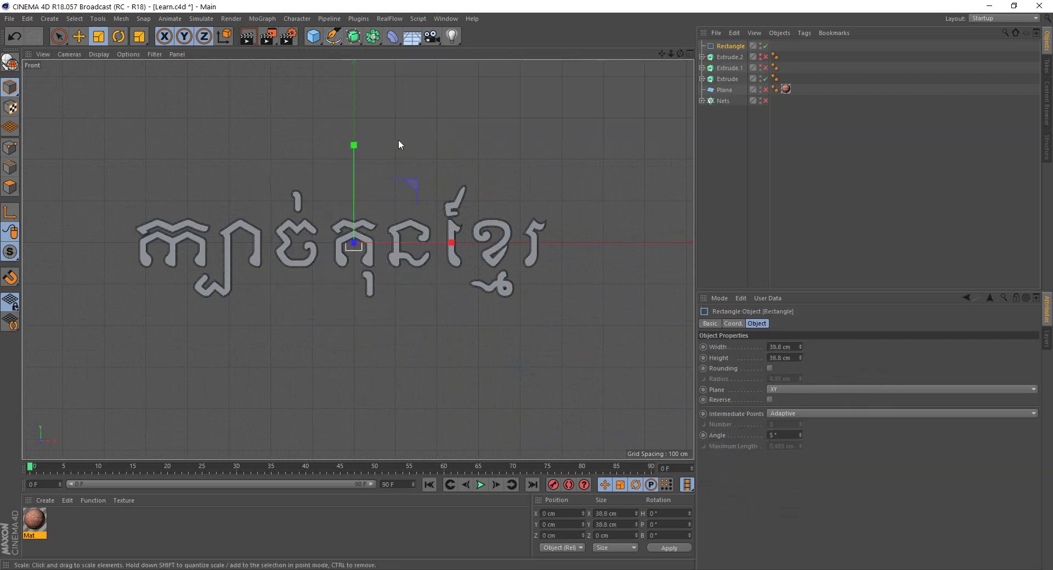
scroll(366, 228, up, 3)
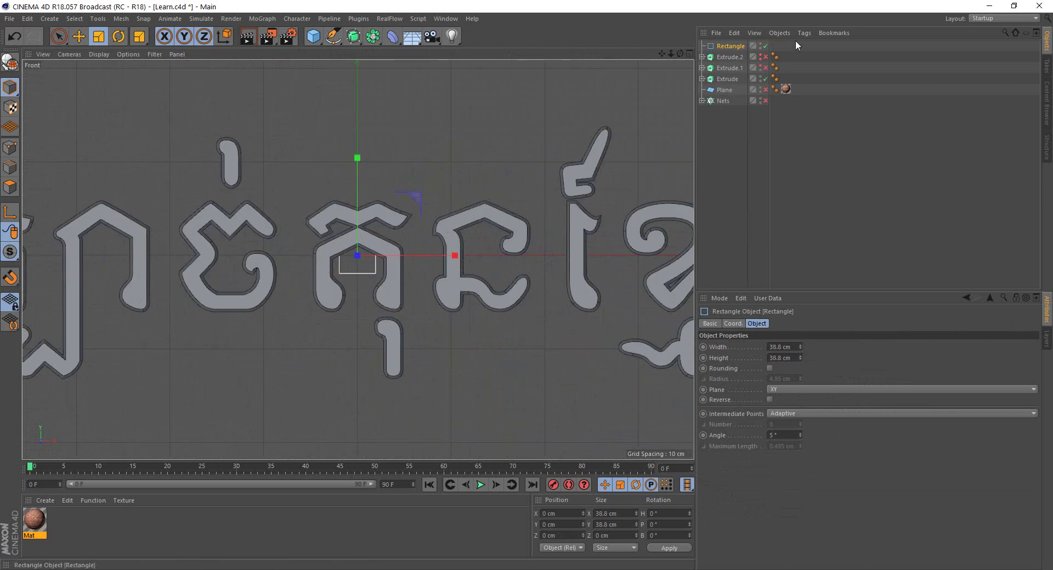
Hide the Extrude letters and set the rectangle to 25.8 cm height with 11.9 cm rounding.
click(766, 78)
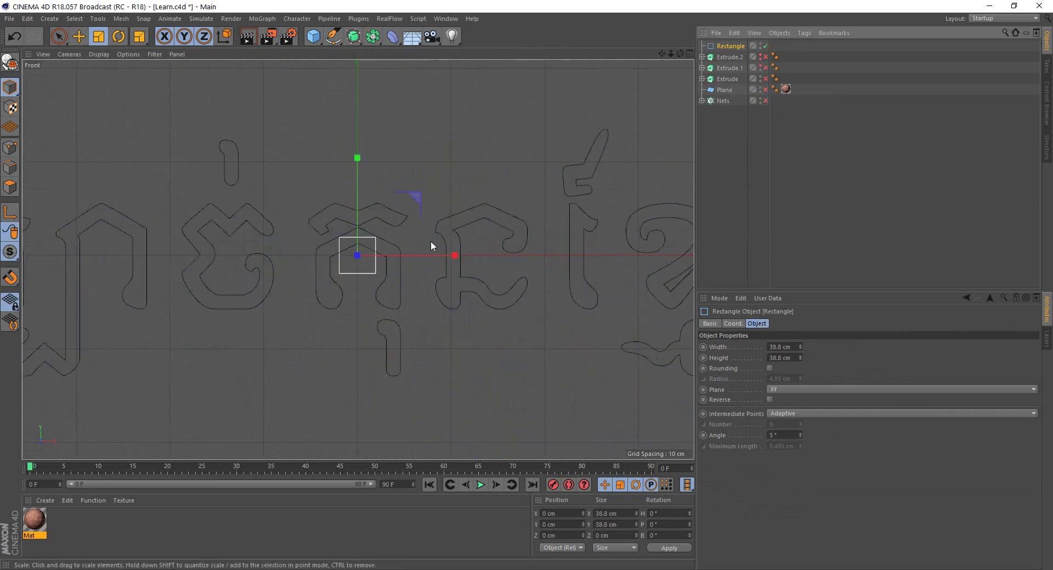
click(761, 81)
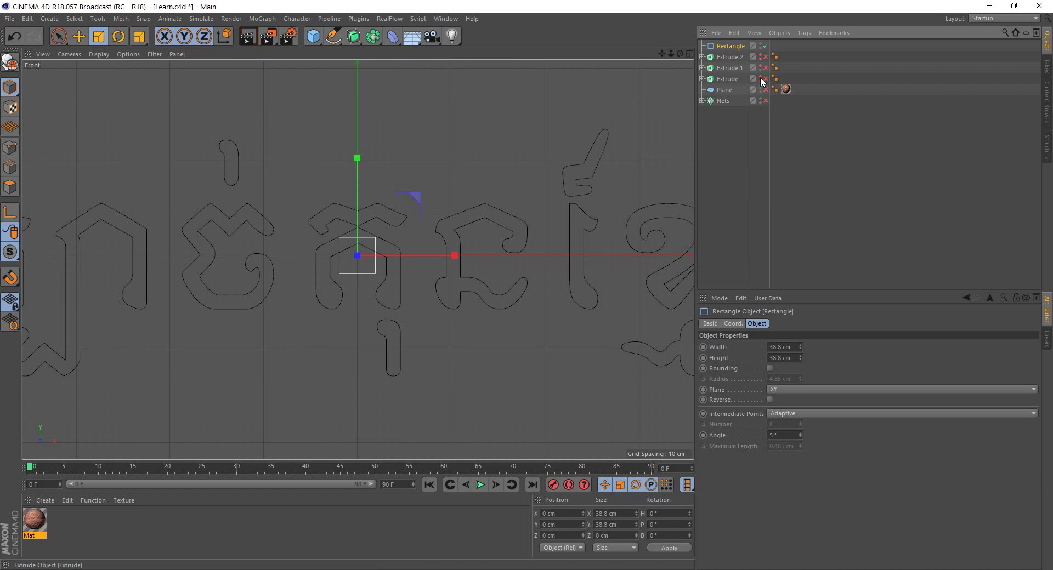
scroll(366, 251, up, 1)
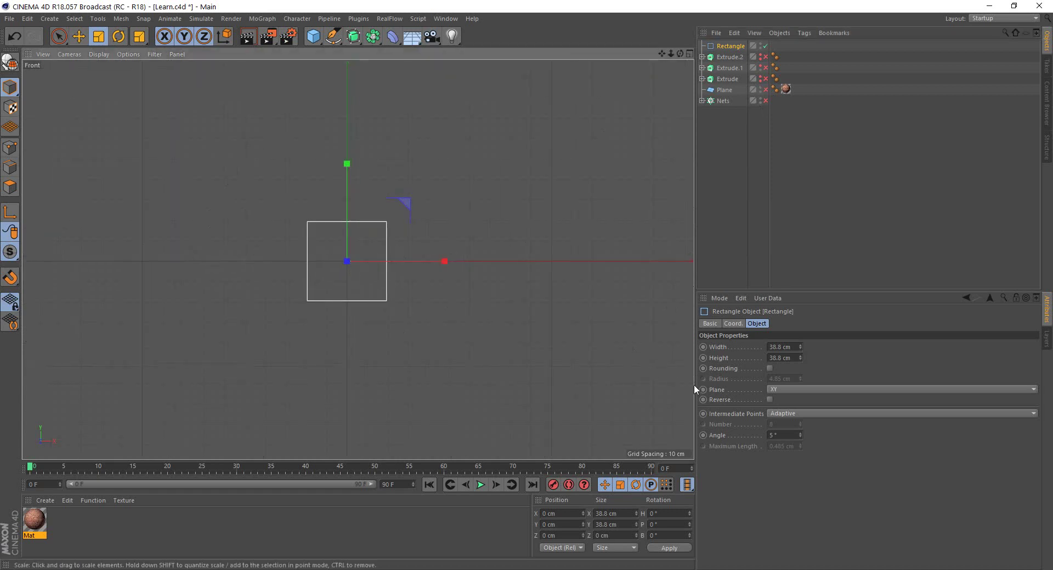
drag(801, 347, 800, 359)
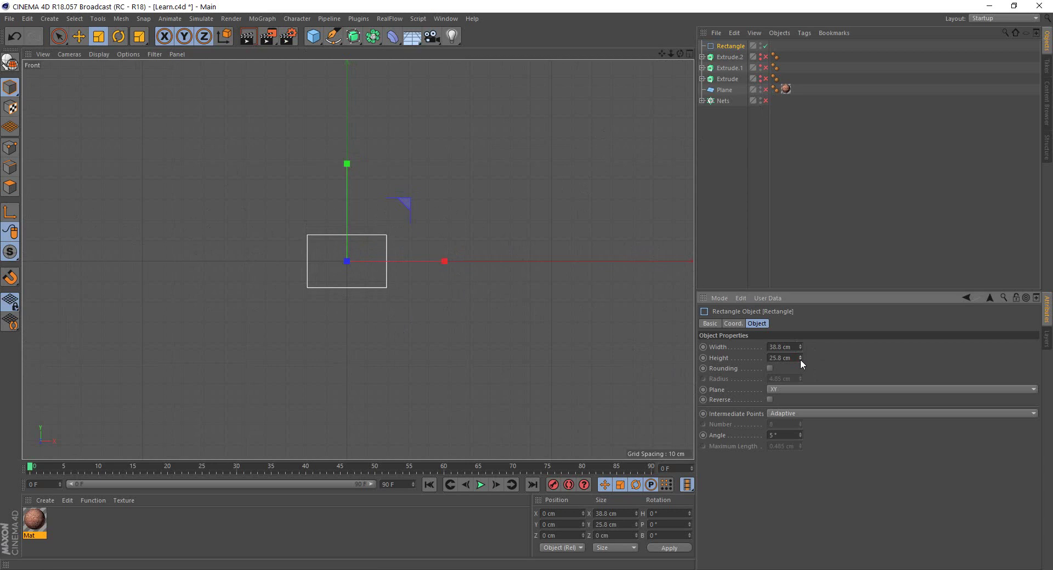
click(769, 368)
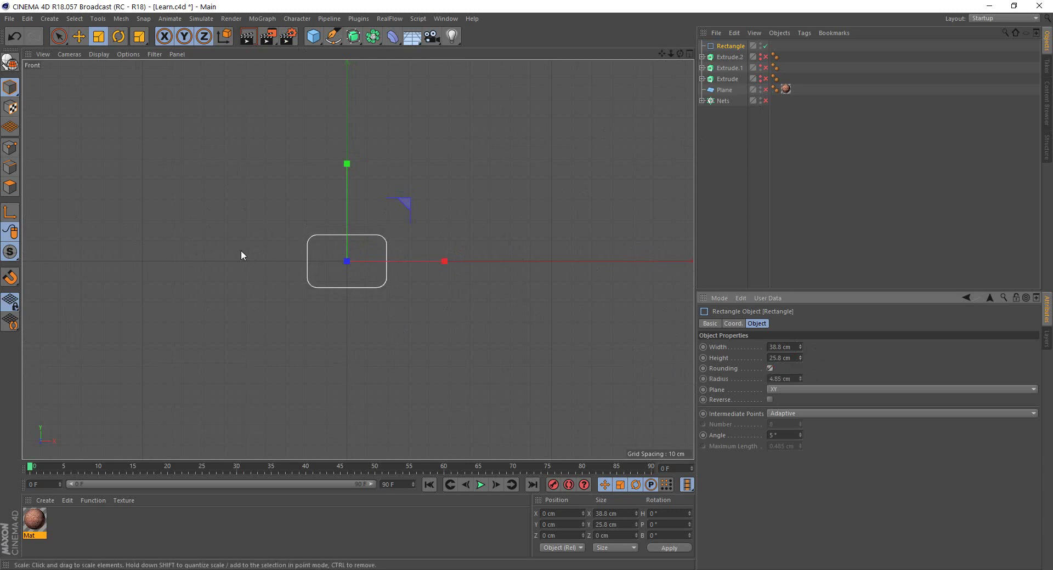
drag(800, 378, 800, 376)
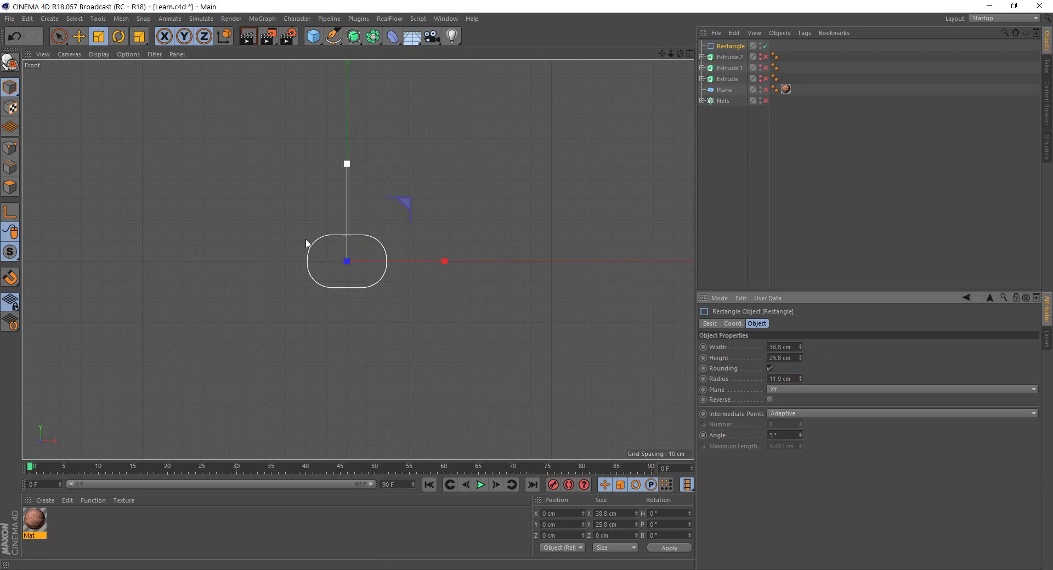
Adjust the rounded rectangle's width to 44.8 cm.
alt+right_drag(318, 248, 396, 249)
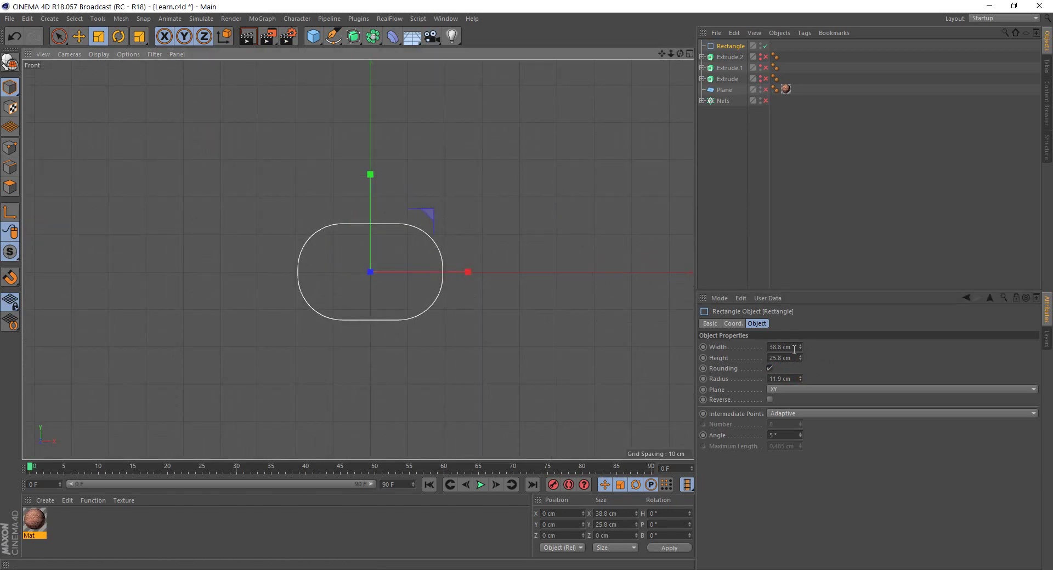
drag(801, 347, 800, 343)
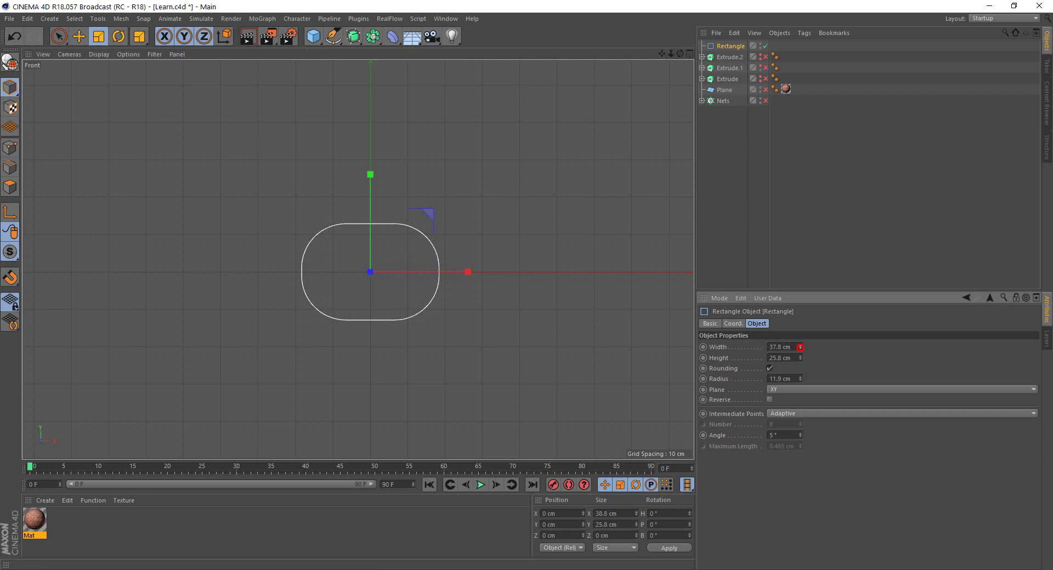
drag(800, 347, 801, 345)
click(365, 325)
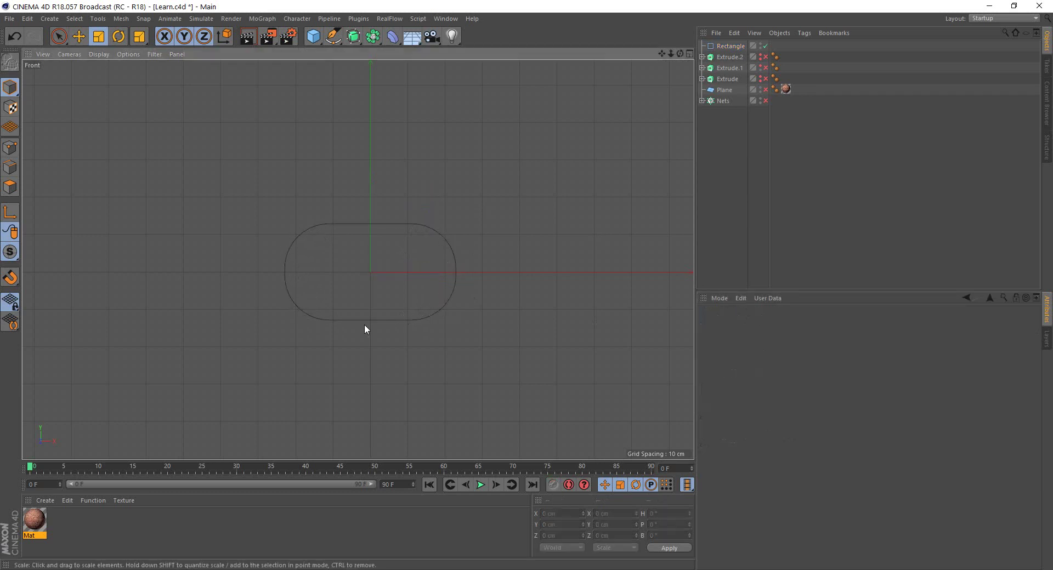
Add a Circle spline from the spline palette.
click(408, 224)
click(519, 197)
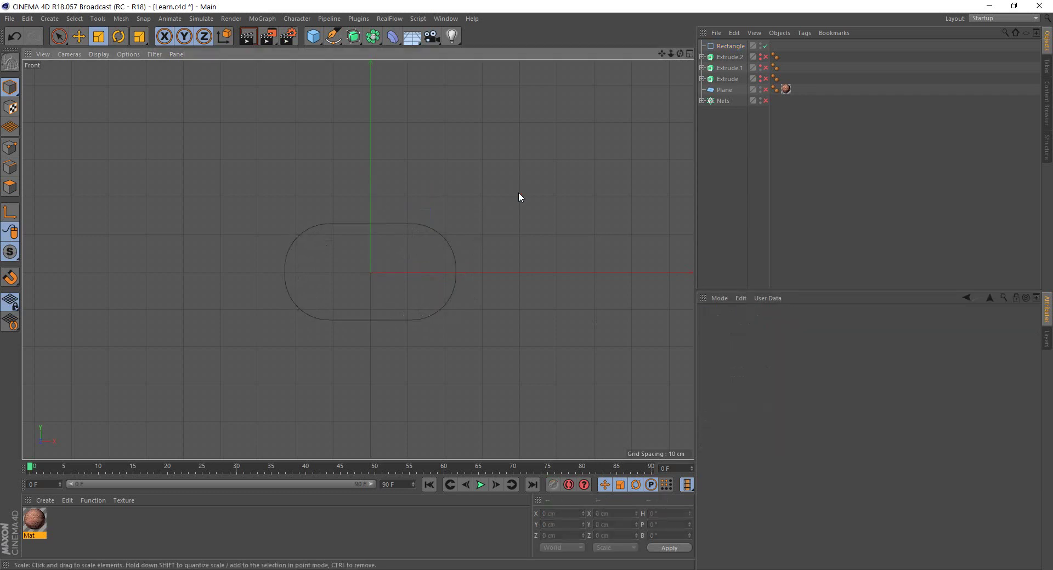
click(332, 40)
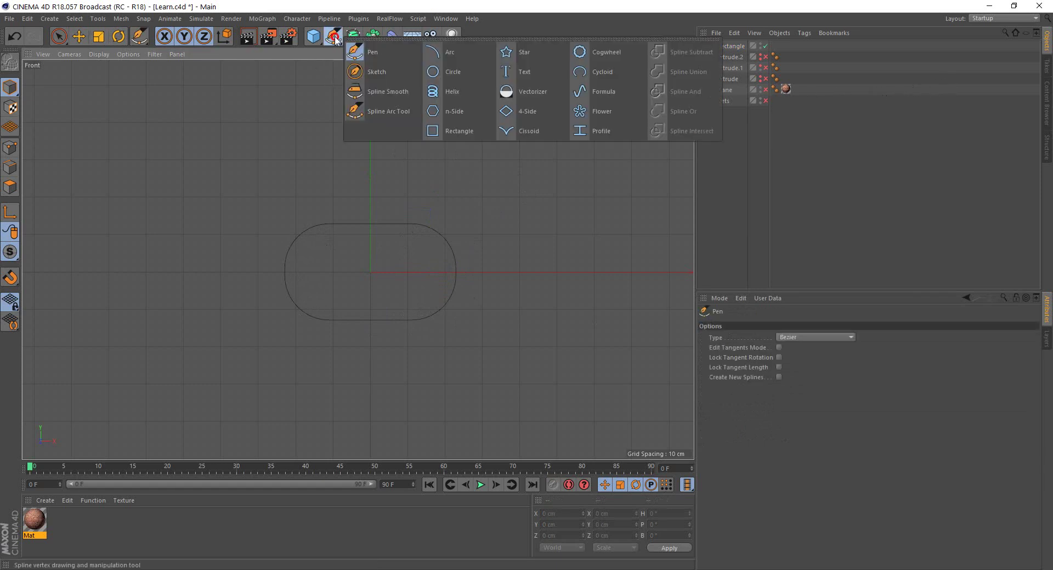
drag(336, 42, 453, 78)
scroll(481, 239, down, 3)
scroll(485, 240, down, 4)
scroll(487, 240, down, 3)
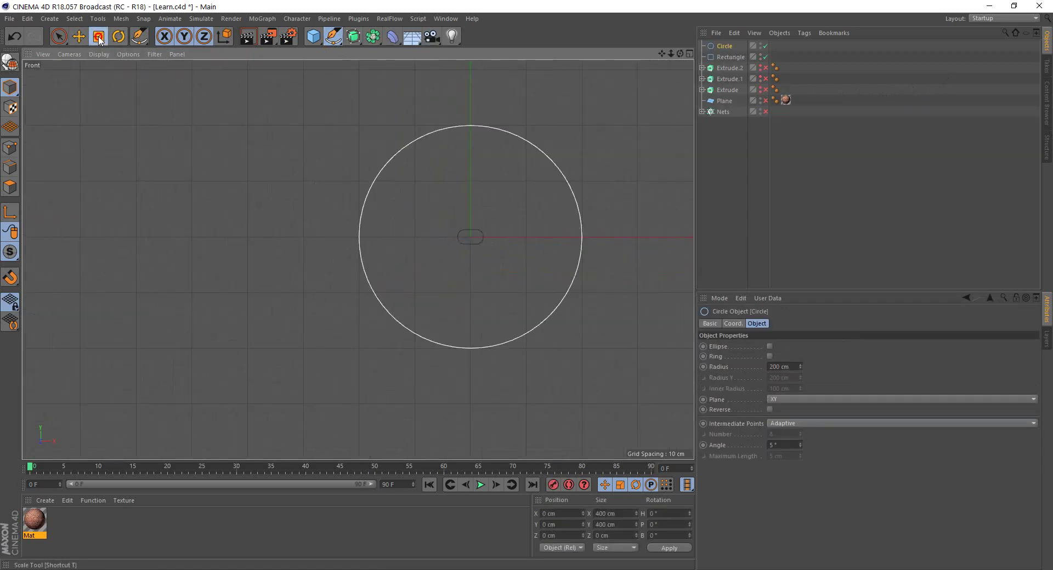
With the Scale tool (T), shrink the circle from about 252 cm to 61 cm.
key(t)
drag(506, 182, 542, 318)
scroll(507, 256, up, 3)
scroll(507, 256, up, 2)
drag(453, 132, 404, 15)
drag(449, 168, 500, 303)
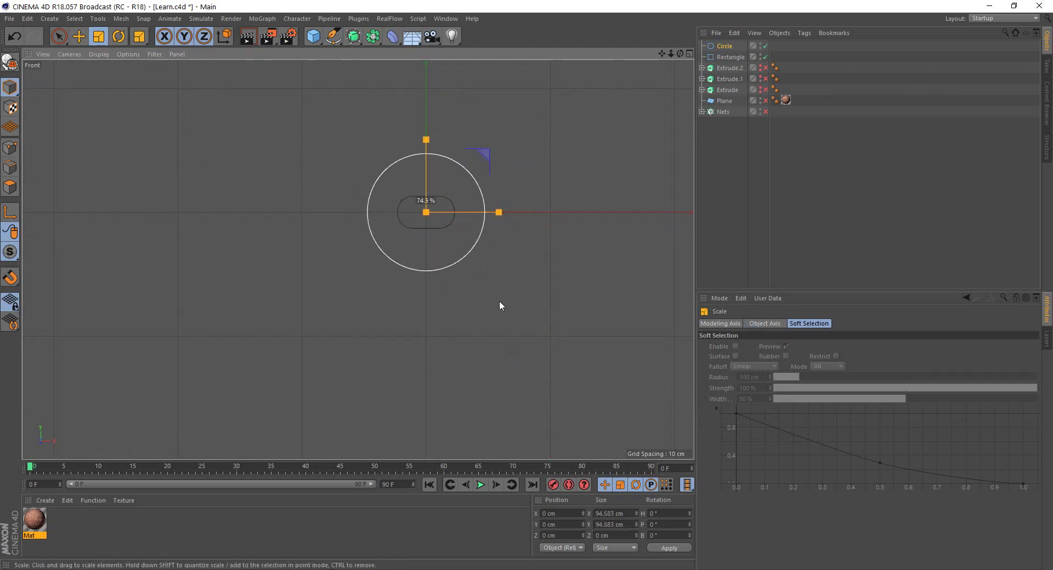
drag(444, 150, 519, 377)
Shrink the circle further to a 2.412 cm radius at the rectangle's centre.
scroll(519, 376, up, 4)
alt+middle_drag(415, 81, 446, 202)
drag(446, 202, 493, 394)
mouse_move(393, 85)
mouse_down()
mouse_move(482, 203)
mouse_move(526, 289)
mouse_up()
scroll(431, 220, up, 3)
alt+middle_drag(334, 199, 410, 165)
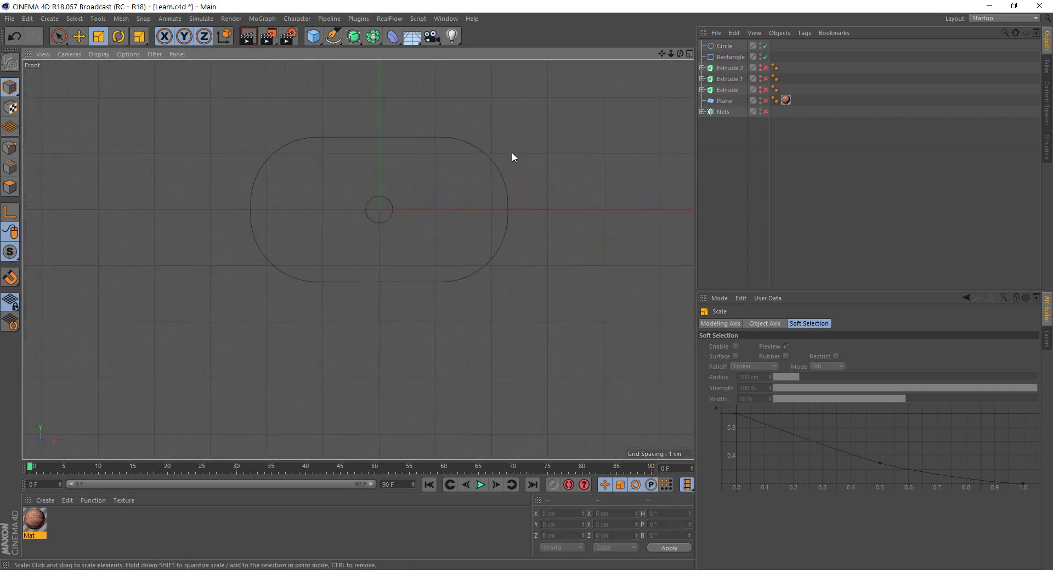
click(390, 205)
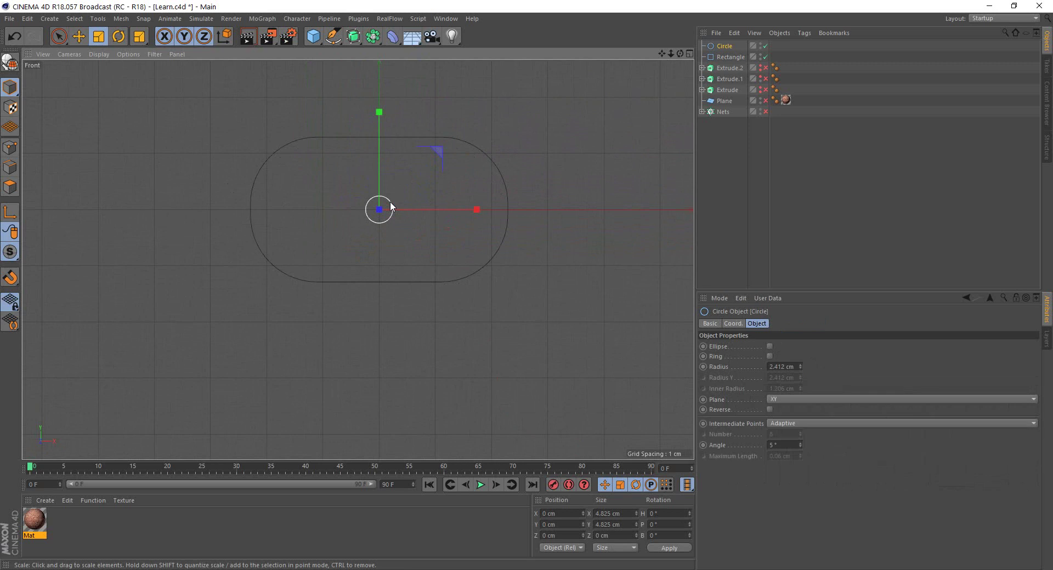
Add a Sweep generator and place the Circle and Rectangle splines under it.
click(353, 36)
drag(354, 36, 405, 97)
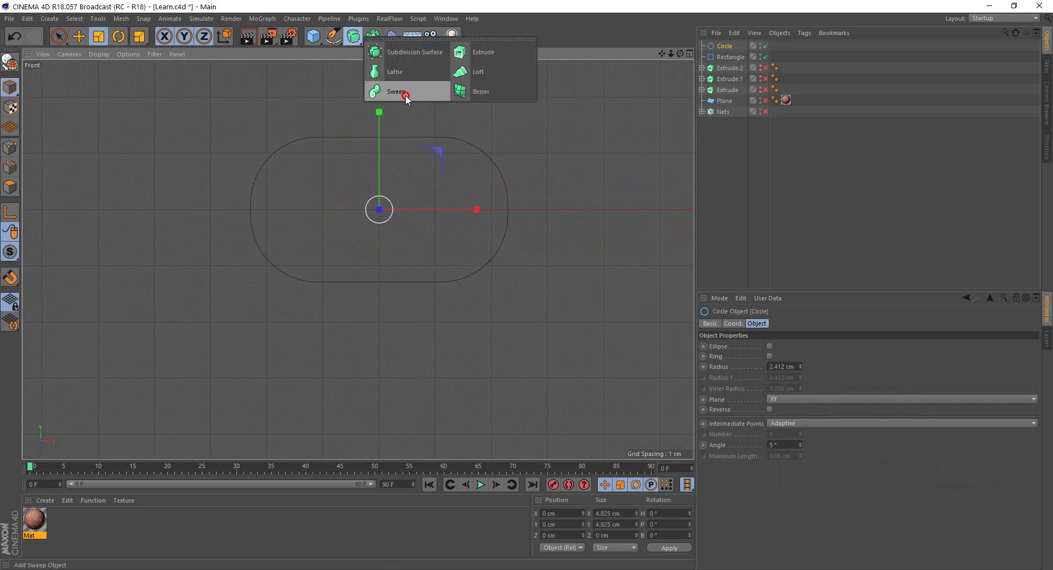
click(730, 68)
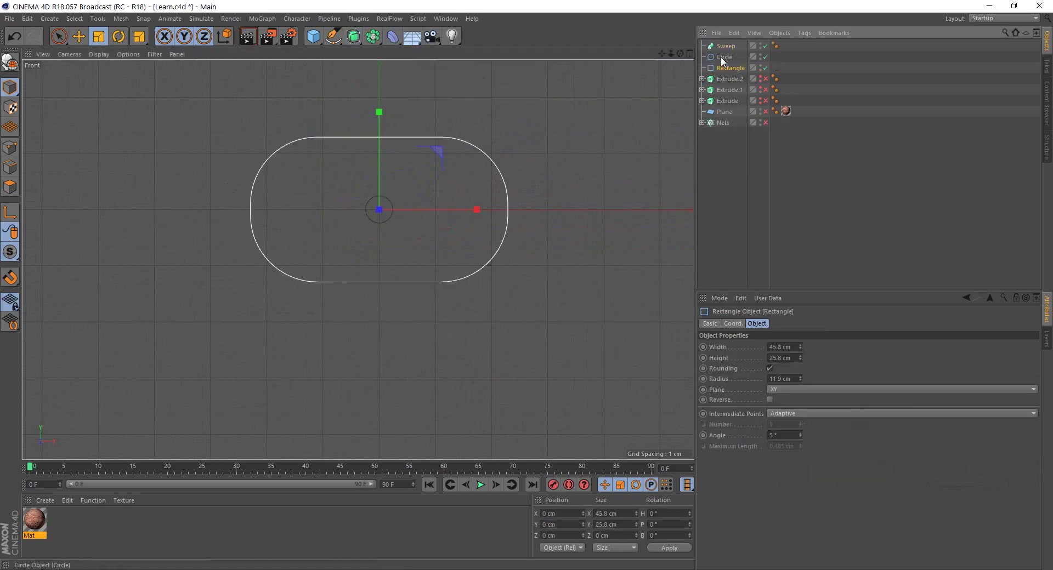
ctrl+click(721, 57)
drag(724, 57, 725, 49)
scroll(531, 123, down, 2)
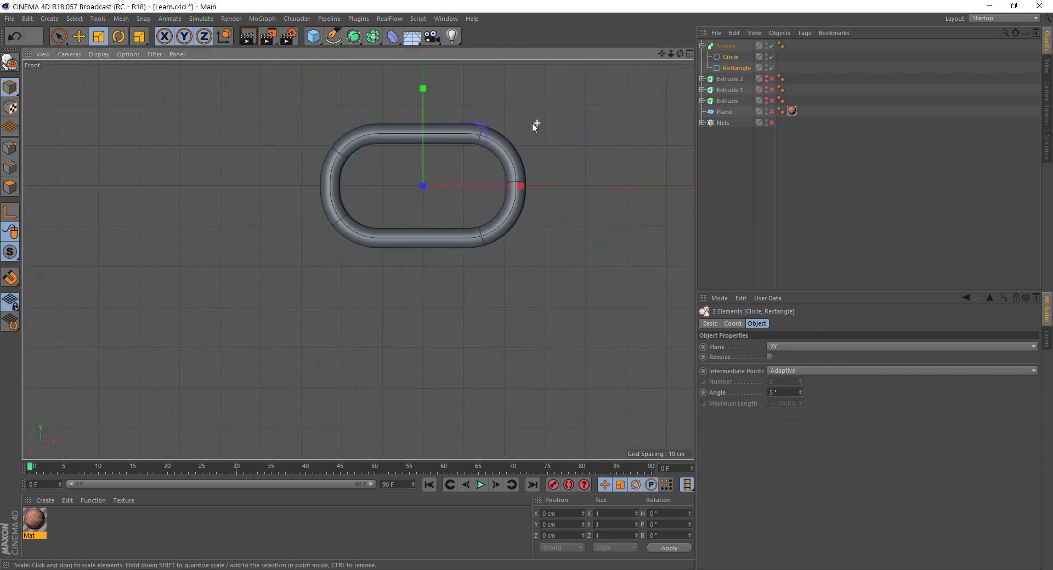
click(738, 184)
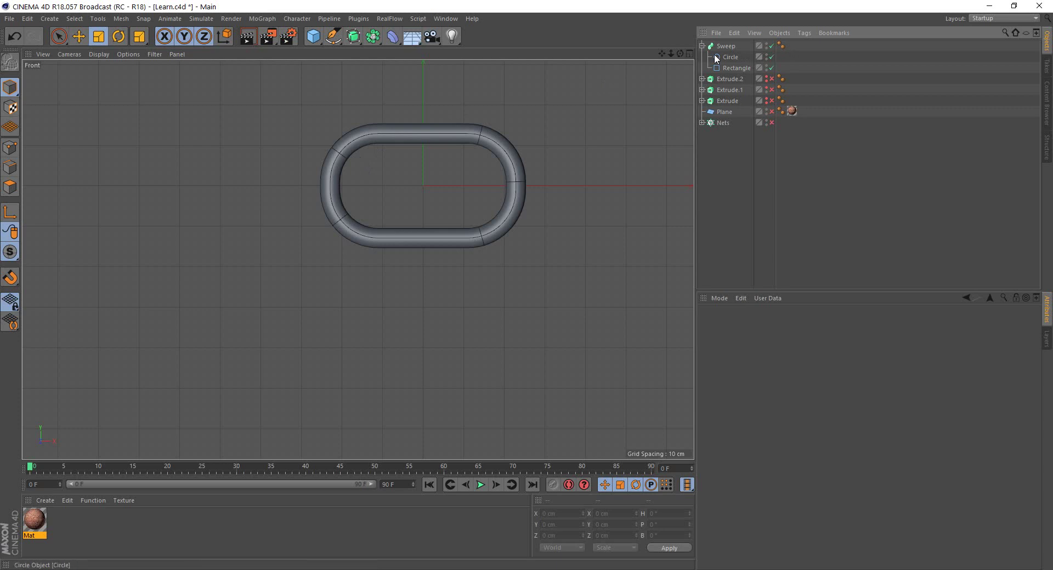
Enlarge the circle profile to a 4.967 cm radius to thicken the link.
click(463, 126)
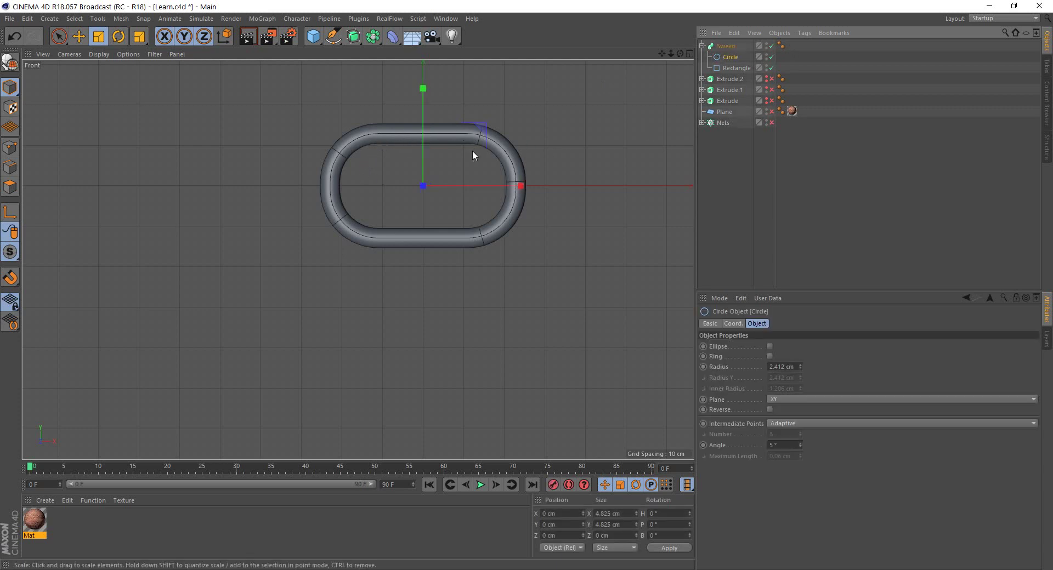
scroll(420, 137, up, 1)
scroll(419, 137, up, 2)
middle_drag(616, 153, 291, 198)
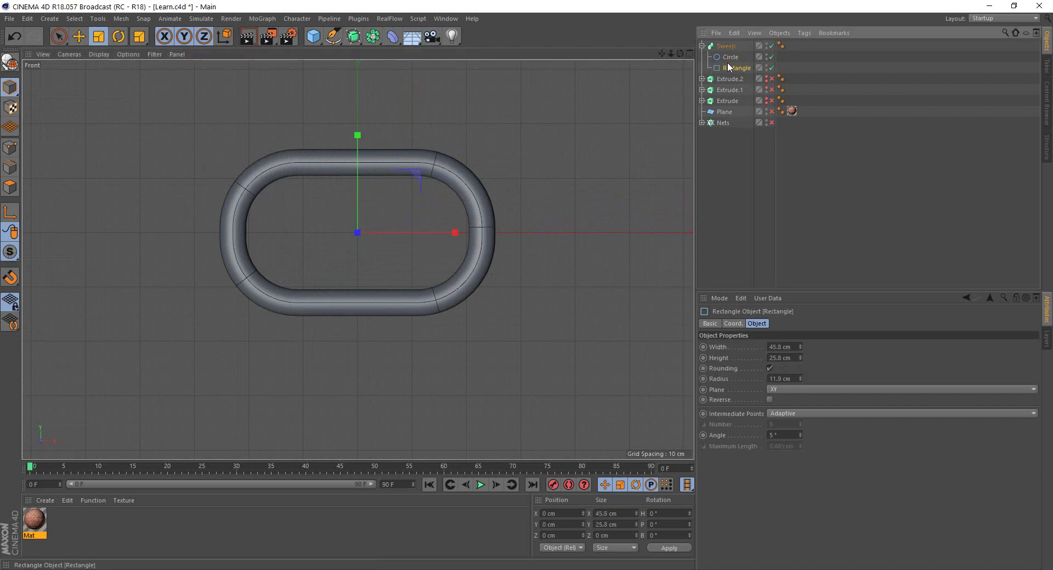
drag(570, 251, 526, 288)
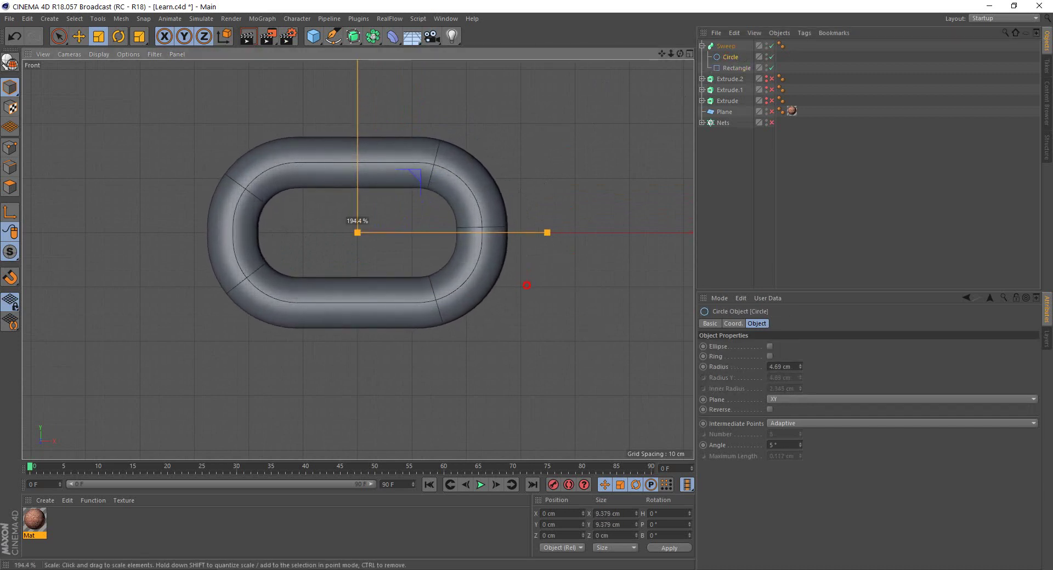
drag(526, 287, 586, 378)
scroll(481, 215, down, 5)
scroll(493, 244, down, 5)
scroll(494, 254, up, 6)
scroll(495, 257, up, 3)
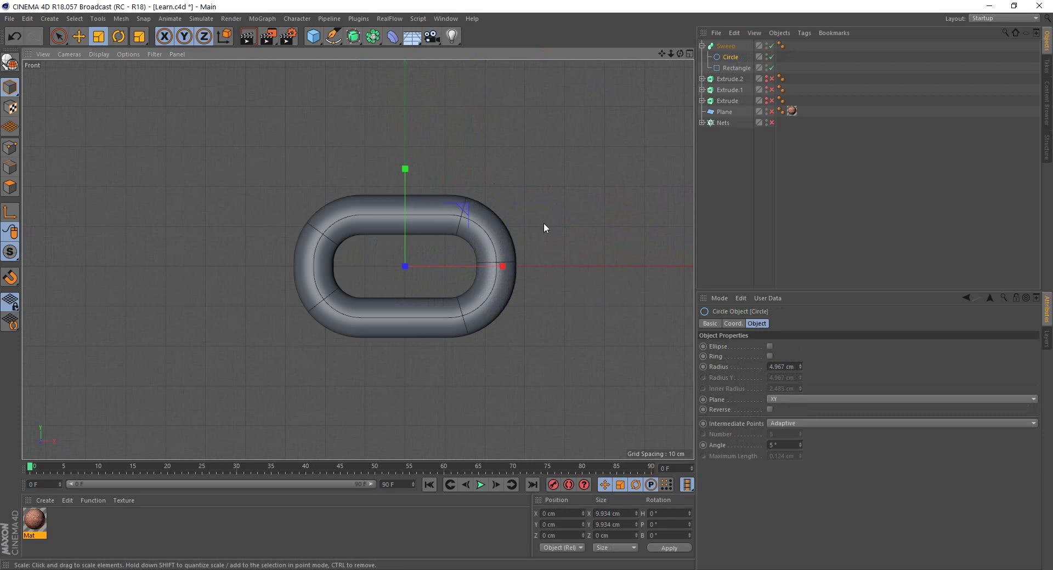
click(728, 46)
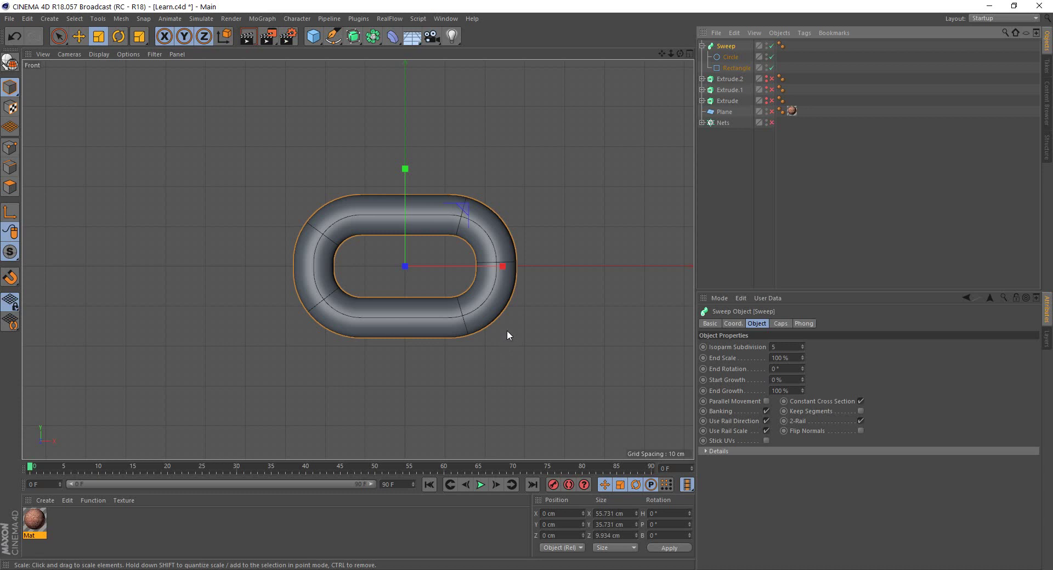
mouse_move(572, 191)
middle_down()
mouse_move(442, 175)
mouse_move(480, 163)
middle_up()
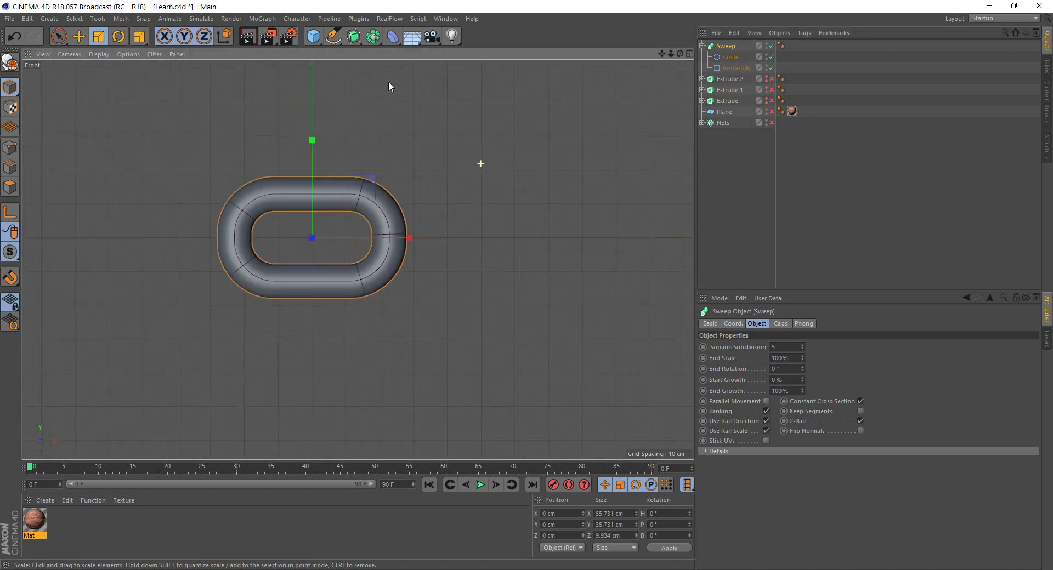
Add a MoGraph Cloner and make the Sweep its child.
click(261, 18)
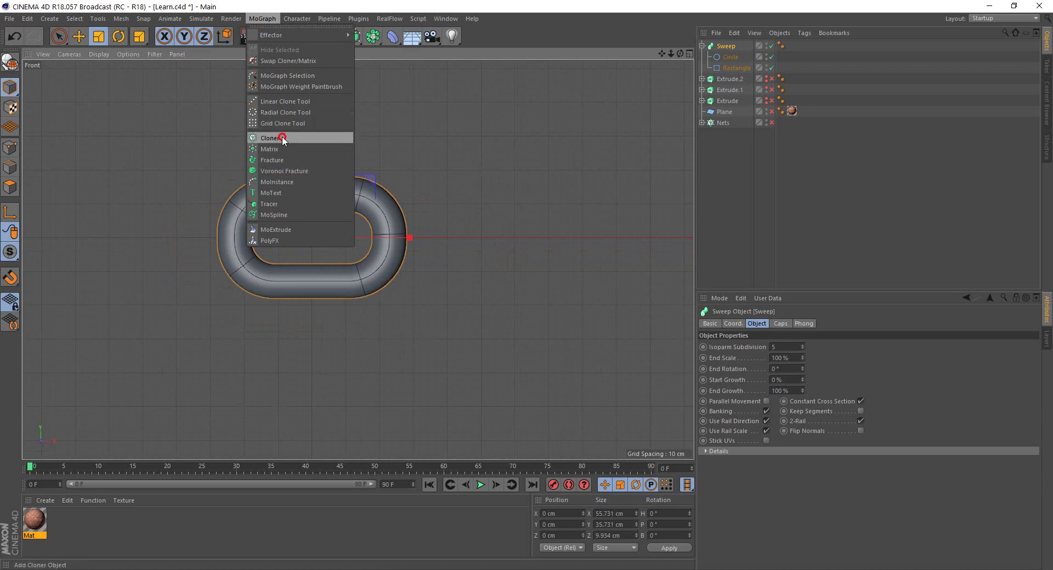
click(270, 139)
drag(725, 59, 719, 58)
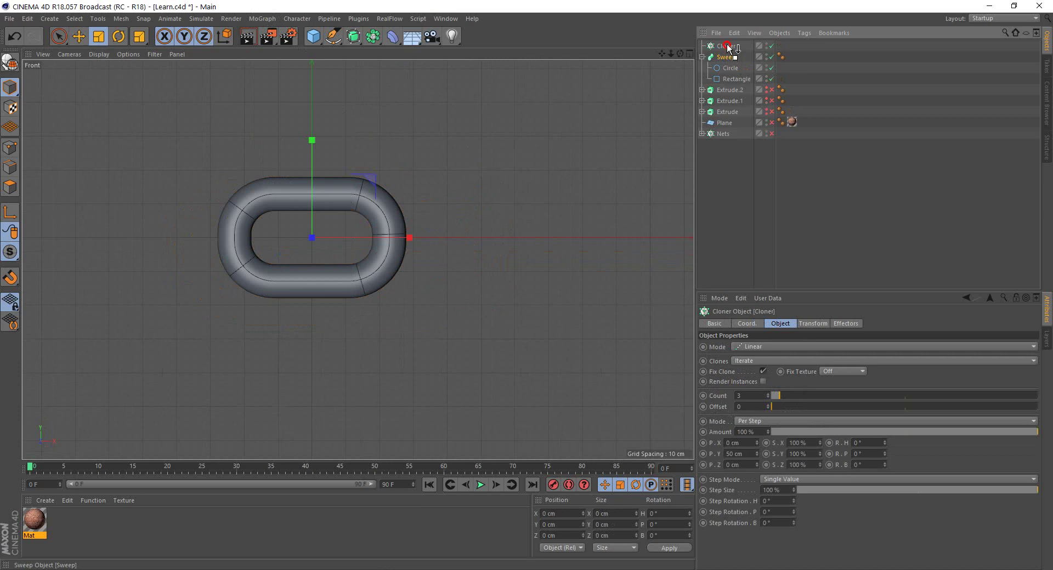
drag(718, 58, 727, 49)
Frame the three vertically stacked cloned links and clear the selection.
scroll(464, 182, down, 5)
scroll(485, 163, down, 2)
middle_drag(528, 142, 386, 266)
scroll(390, 268, up, 2)
scroll(362, 307, up, 3)
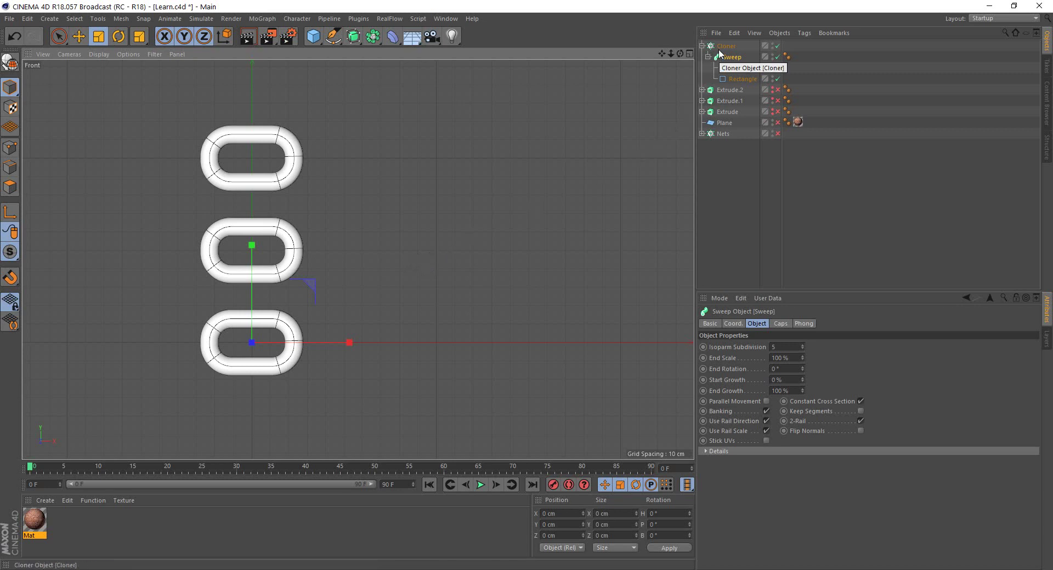
click(733, 176)
click(262, 19)
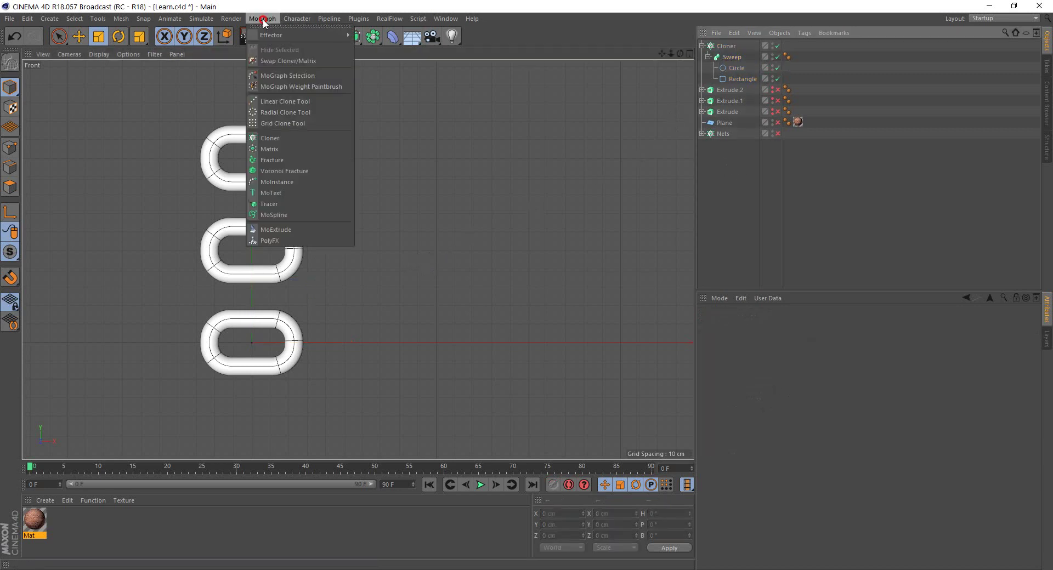
Add a MoGraph Matrix object with a 3×3×3 grid.
click(291, 150)
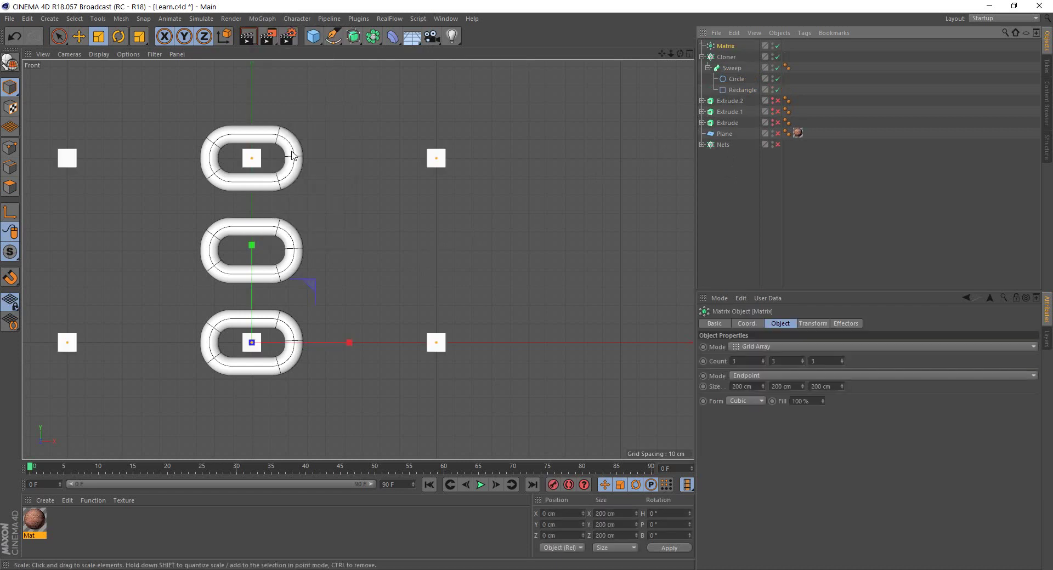
scroll(491, 189, down, 4)
scroll(492, 190, down, 2)
scroll(491, 192, up, 1)
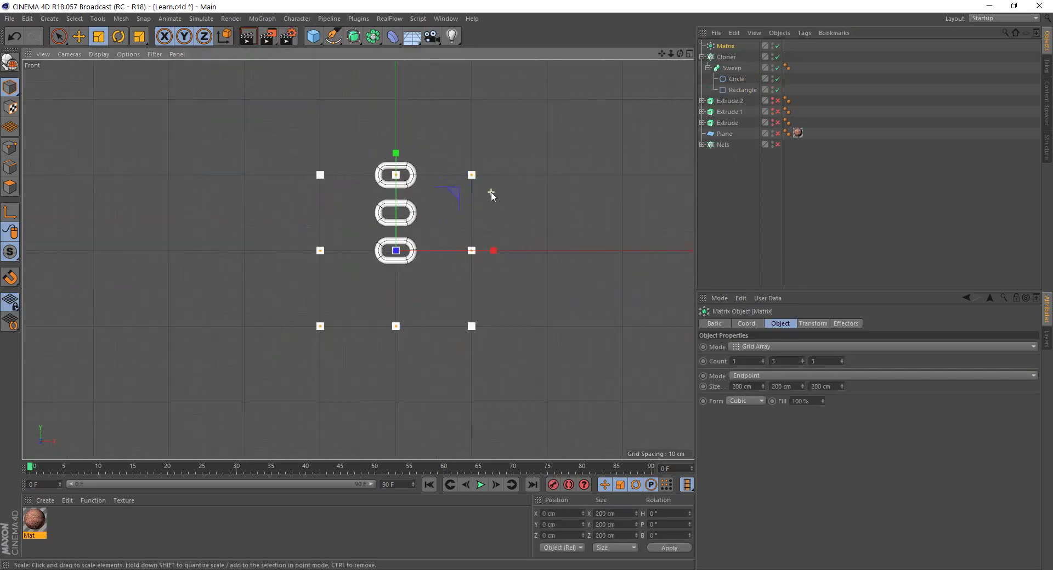
Maximise the Perspective view, orbit around the links, and select the Cloner.
middle_click(504, 215)
middle_click(278, 157)
mouse_move(380, 156)
alt+mouse_down()
mouse_move(443, 189)
mouse_move(402, 180)
alt+mouse_up()
scroll(396, 177, up, 4)
scroll(397, 177, down, 2)
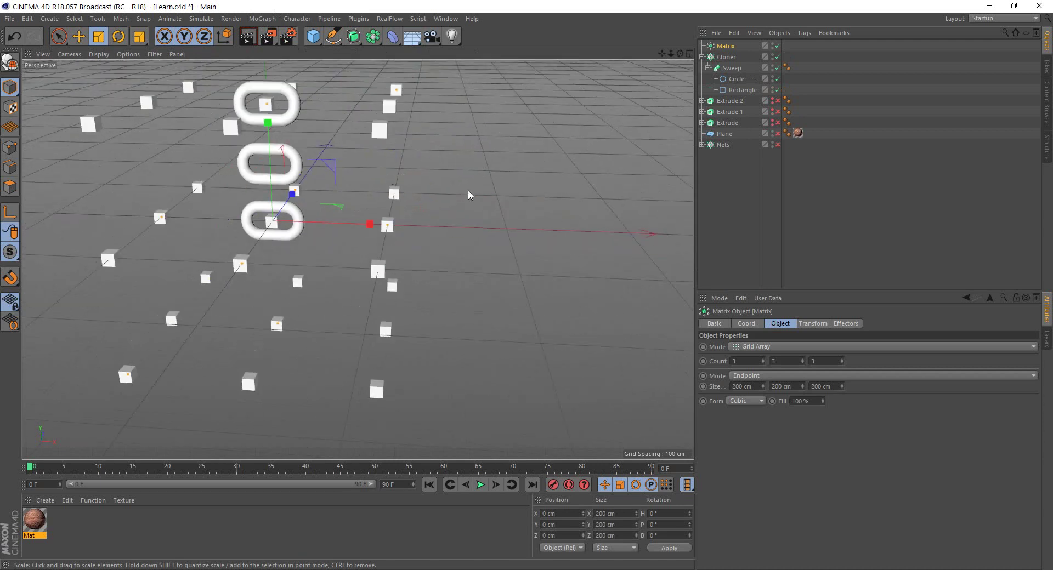
scroll(497, 183, down, 3)
alt+drag(497, 183, 490, 178)
scroll(489, 177, up, 3)
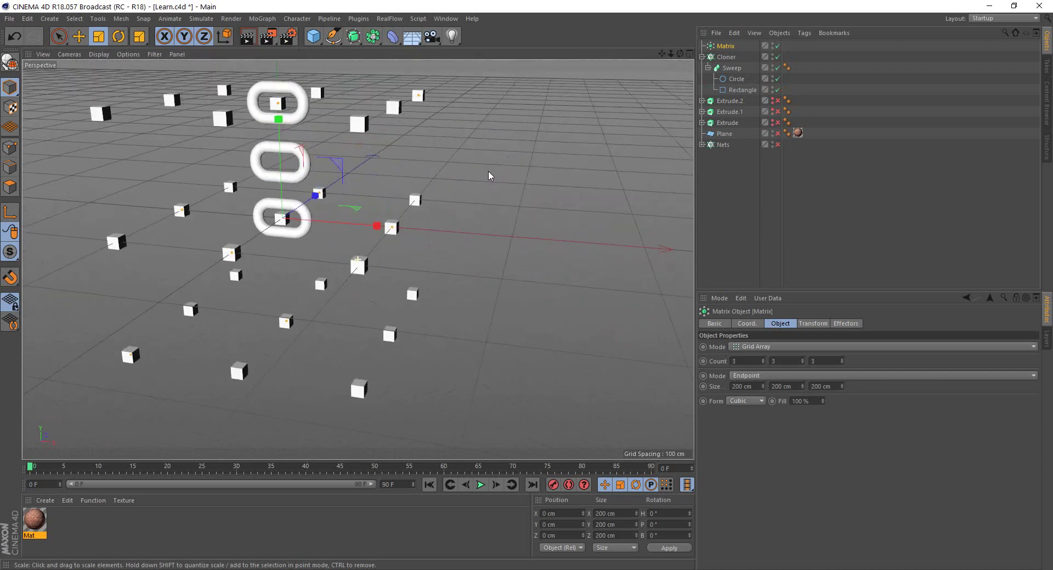
click(726, 57)
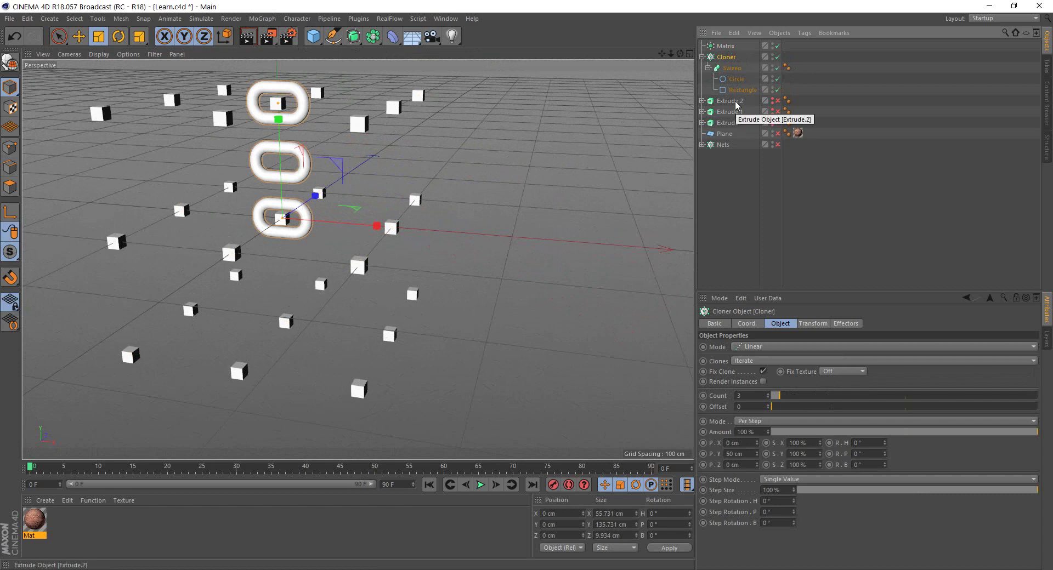
Switch the Cloner to Object mode and assign the Matrix as its object.
click(758, 347)
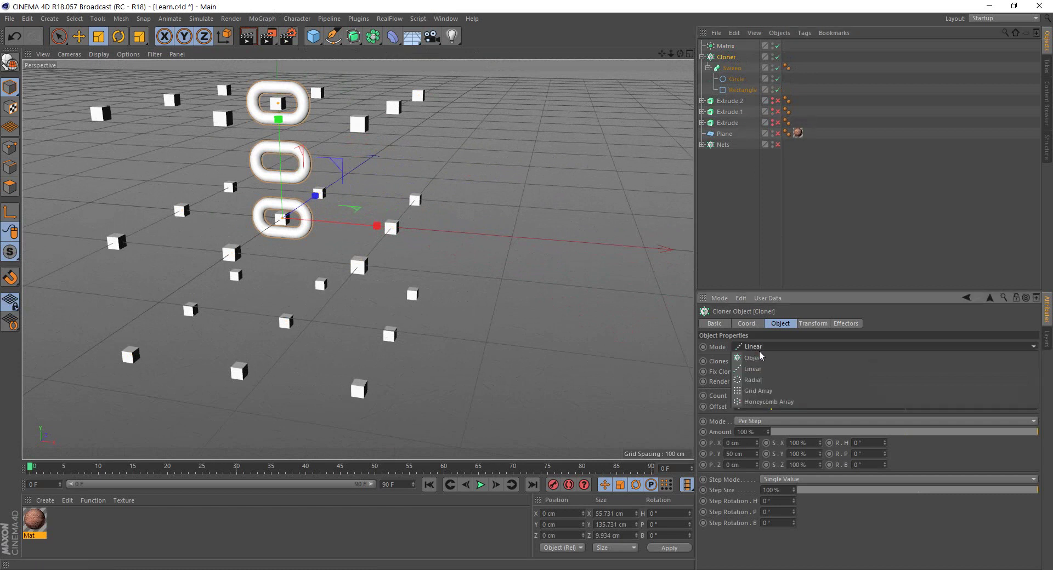
click(759, 358)
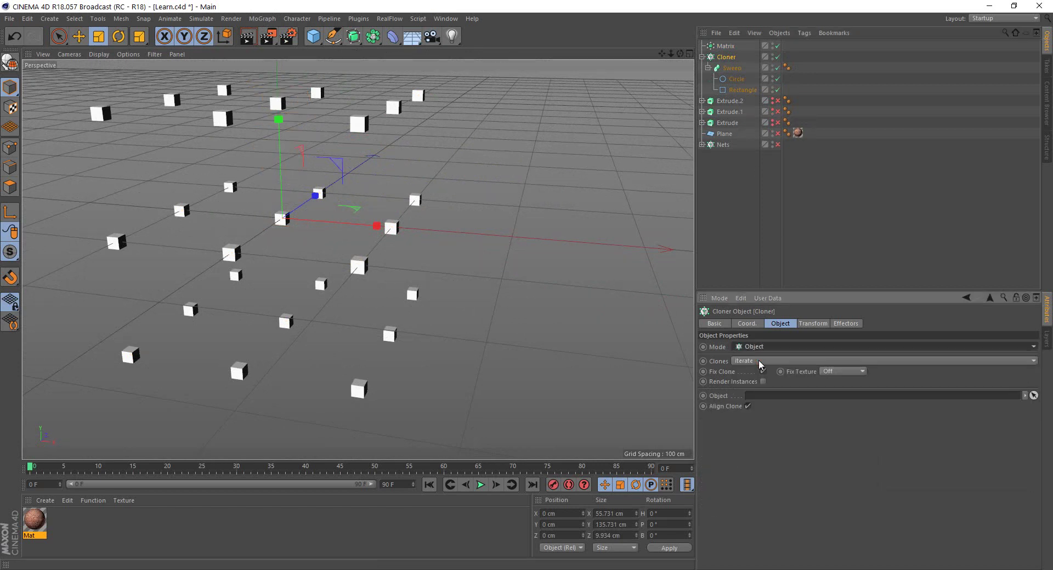
click(717, 47)
drag(715, 47, 766, 398)
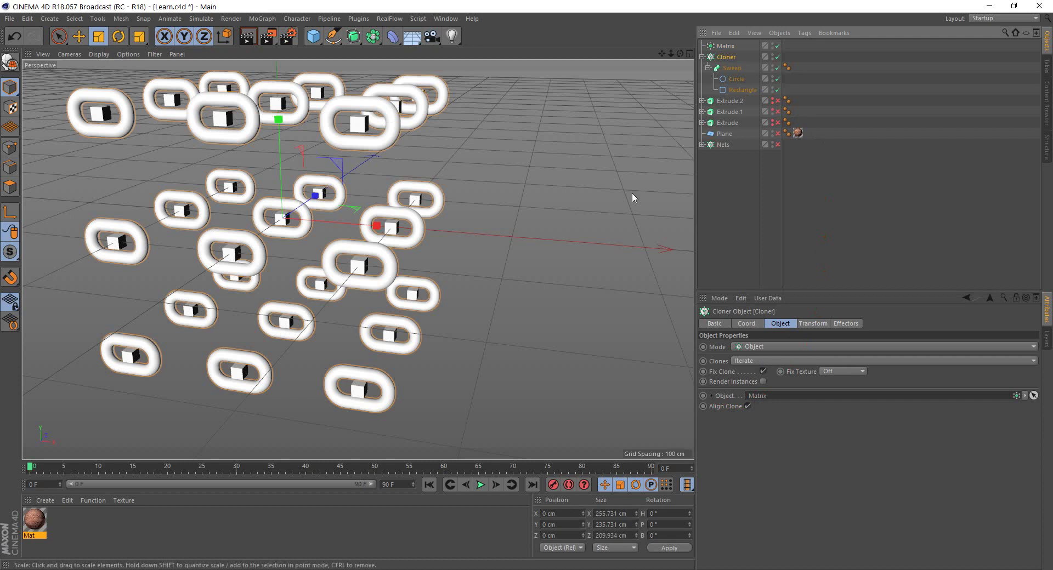
Orbit around the 27-link grid to inspect it, then select the Matrix.
mouse_move(558, 202)
alt+mouse_down()
mouse_move(536, 206)
mouse_move(546, 198)
alt+mouse_up()
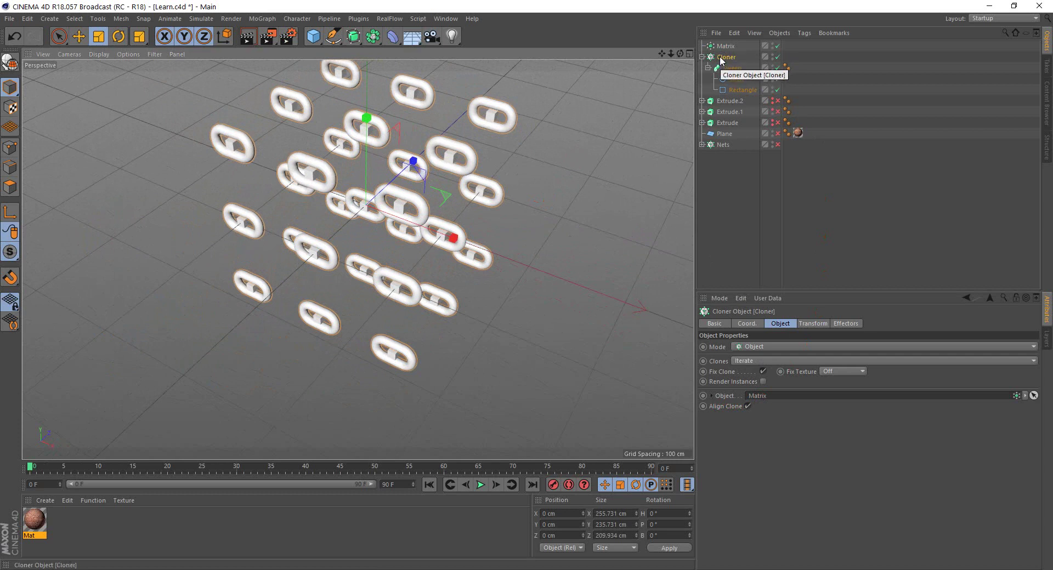
alt+drag(548, 274, 522, 247)
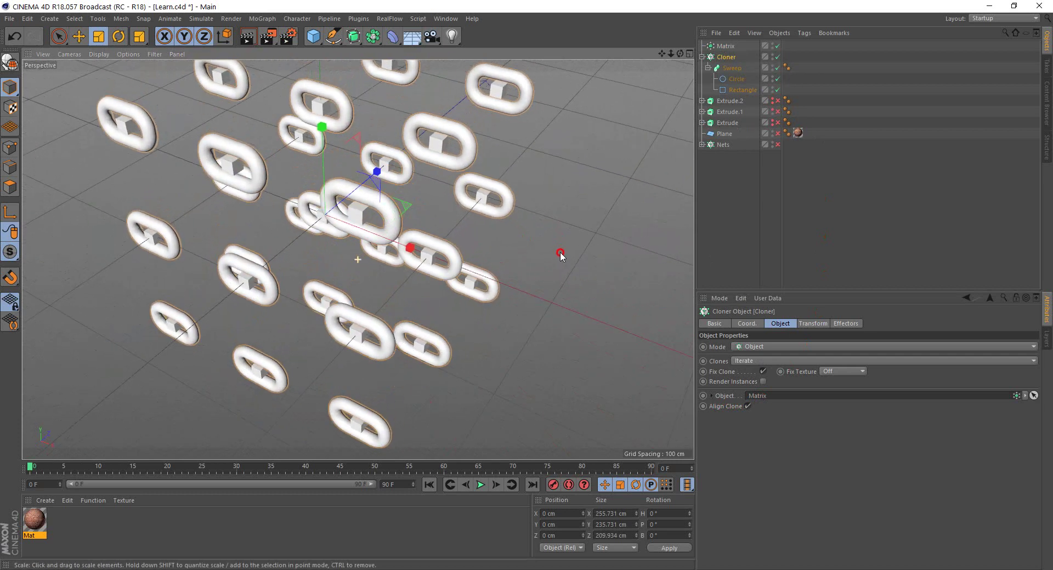
alt+drag(521, 247, 572, 240)
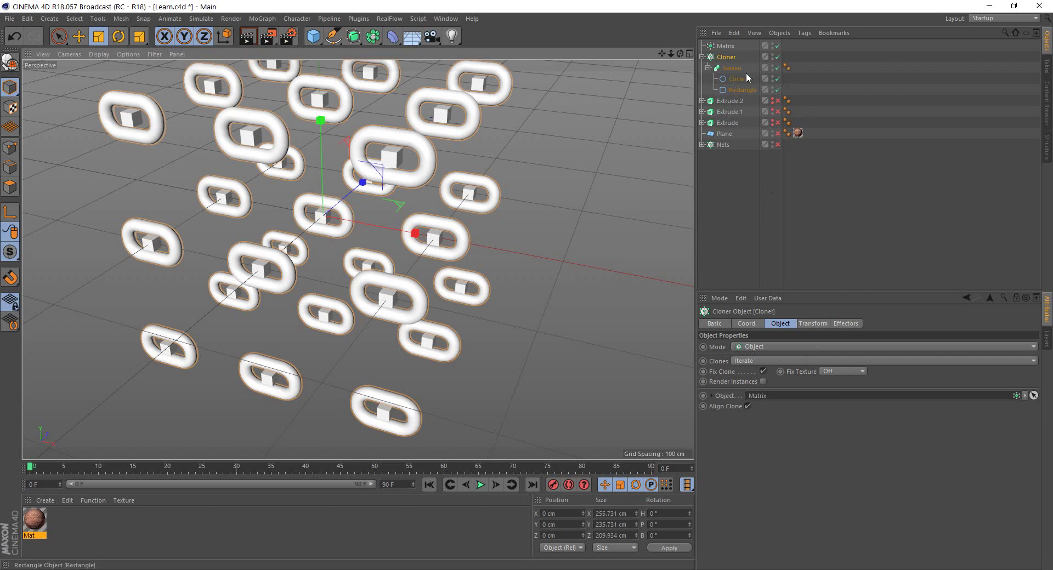
scroll(228, 194, down, 3)
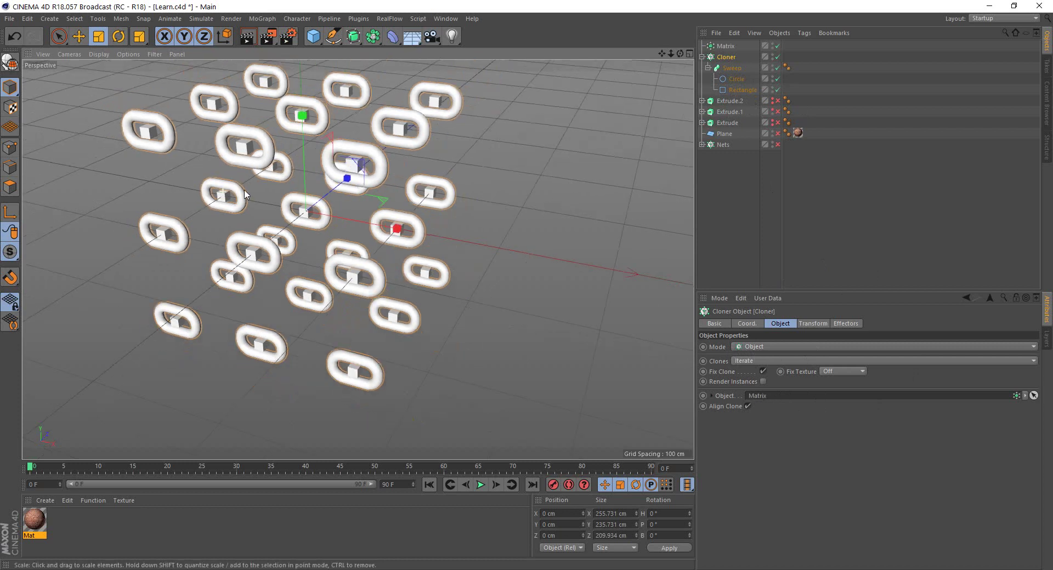
click(725, 46)
alt+drag(508, 308, 475, 324)
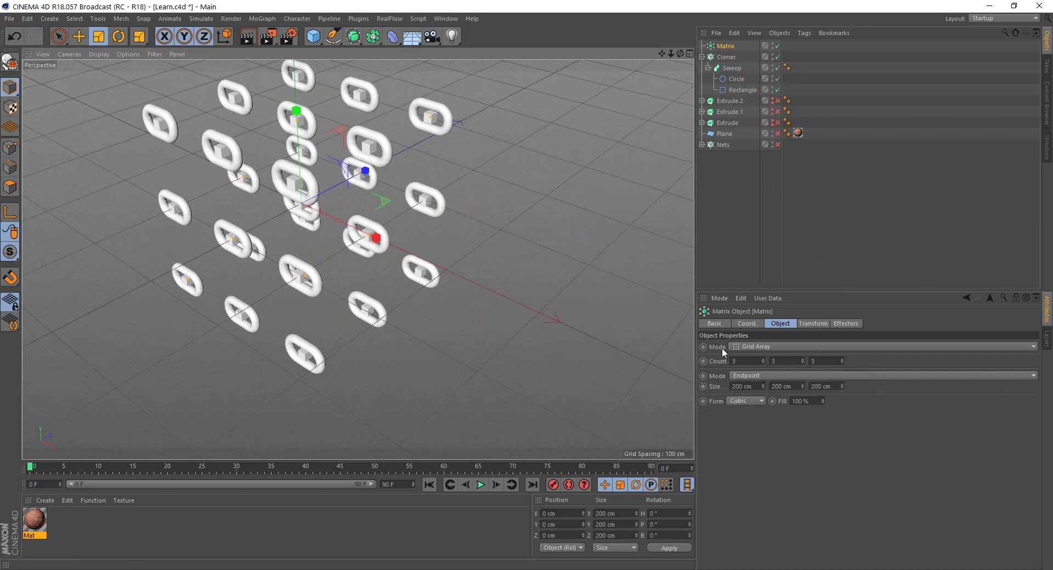
Set the Matrix to Linear mode with P.Y 0 and 37 cm spacing along X.
click(751, 347)
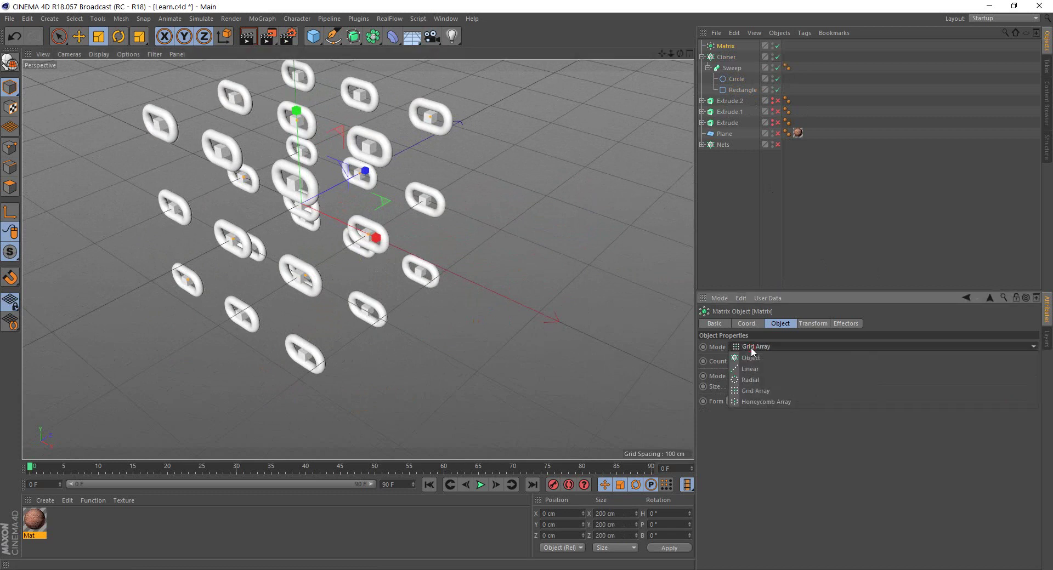
click(750, 369)
mouse_move(460, 215)
alt+mouse_down()
mouse_move(487, 143)
mouse_move(495, 166)
alt+mouse_up()
alt+right_drag(442, 123, 419, 154)
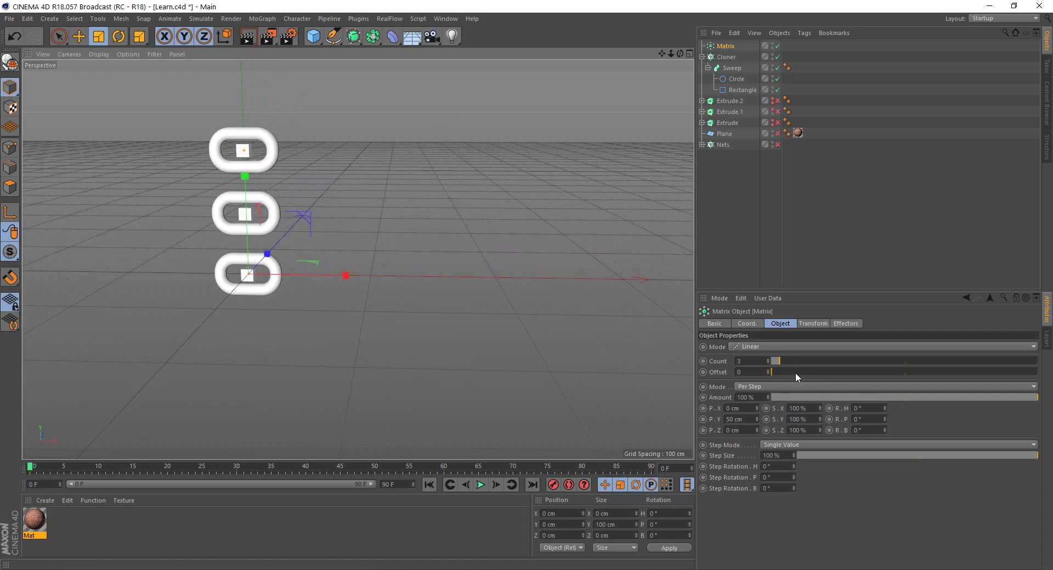
double_click(739, 418)
text(0)
key(Return)
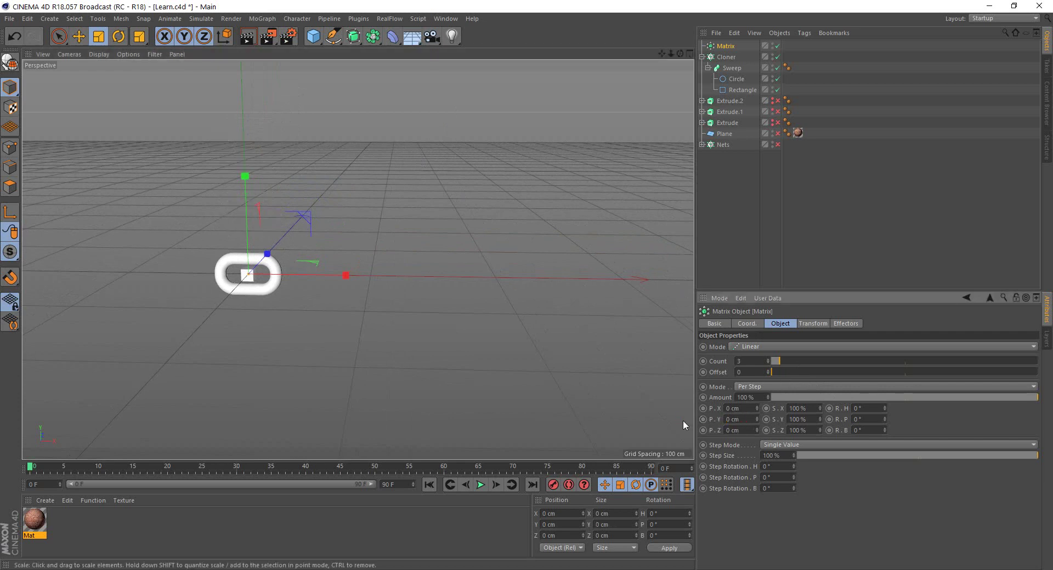
drag(756, 408, 757, 406)
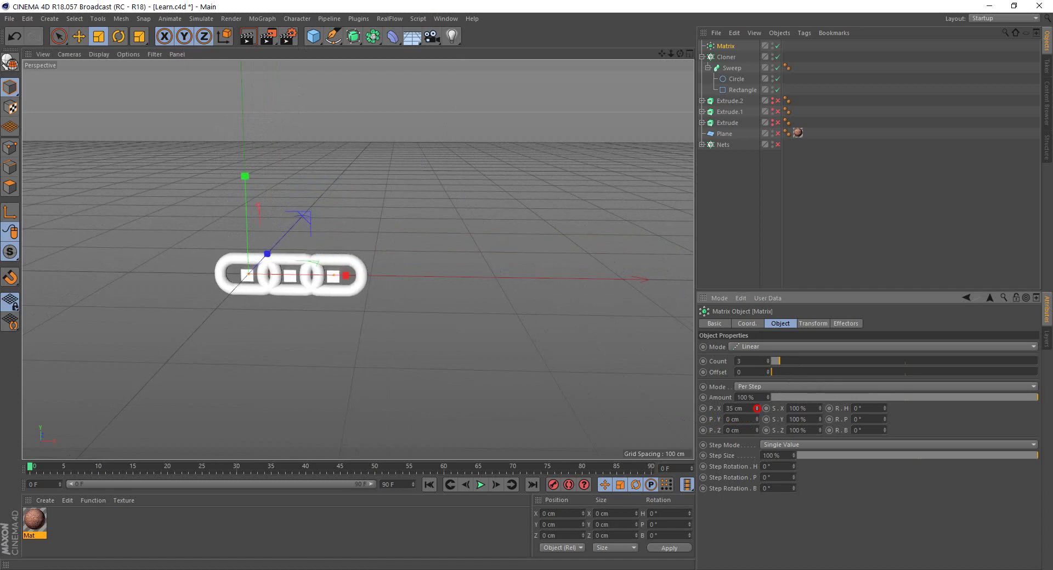
scroll(310, 296, up, 5)
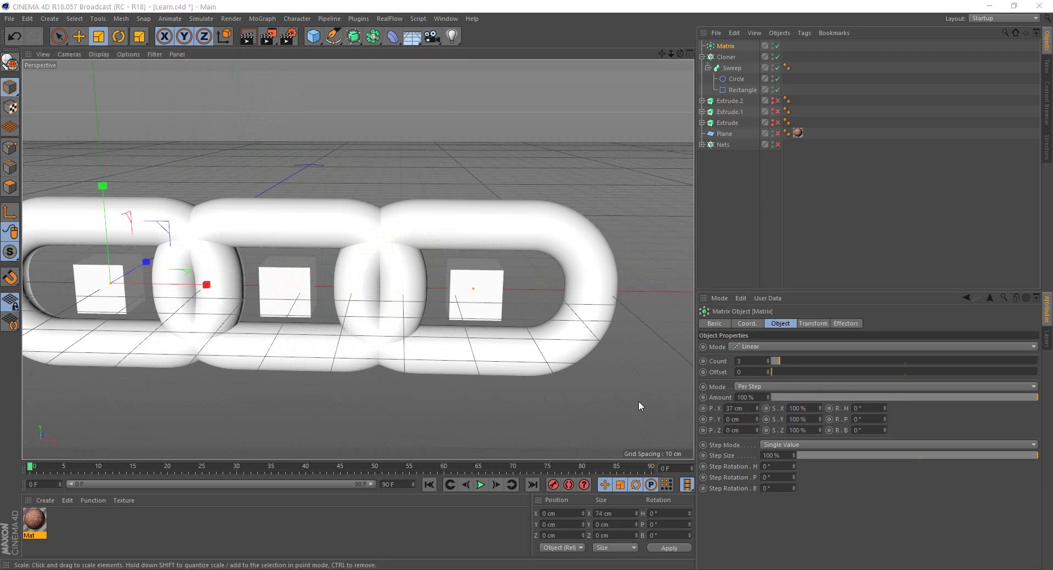
Give each Matrix step a 90° pitch (R.P), keeping heading at 0°.
key(h)
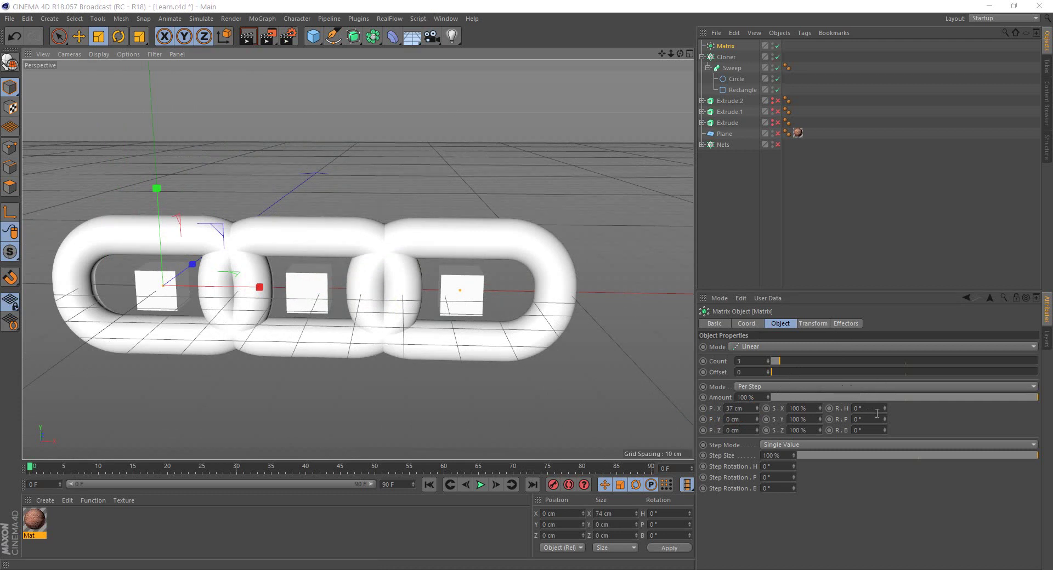
drag(884, 408, 883, 408)
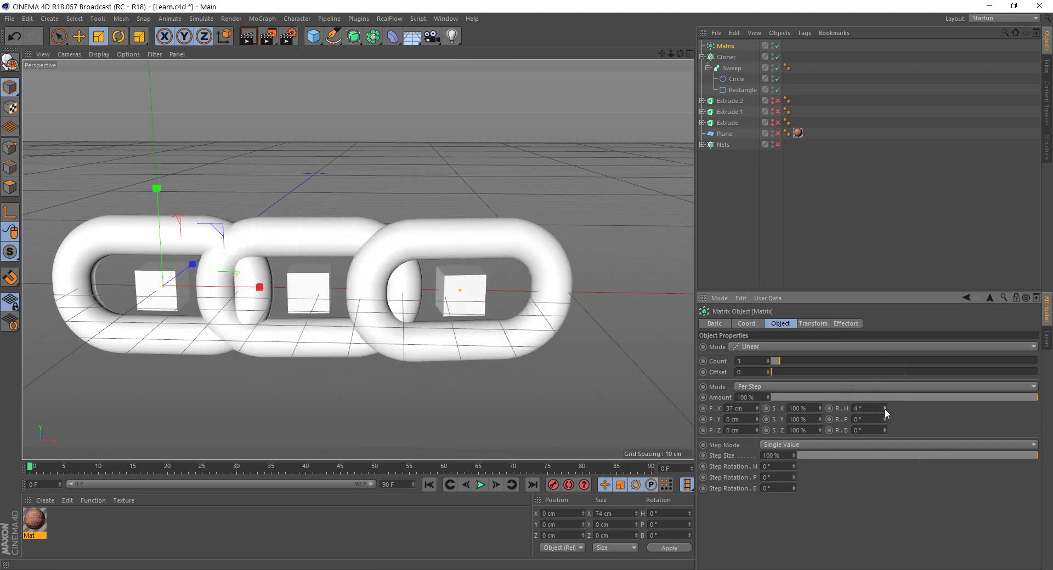
drag(884, 409, 885, 418)
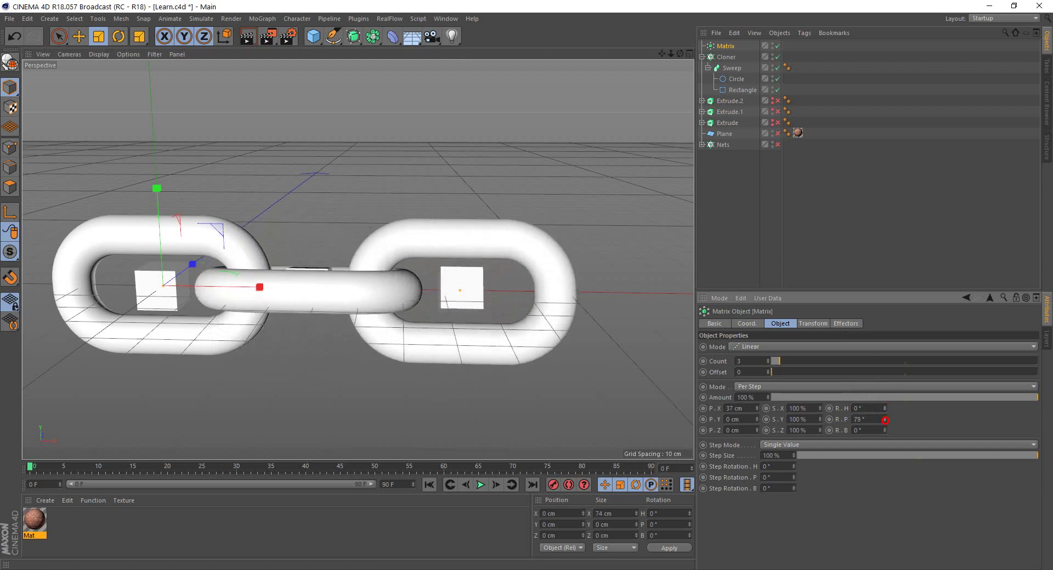
double_click(858, 419)
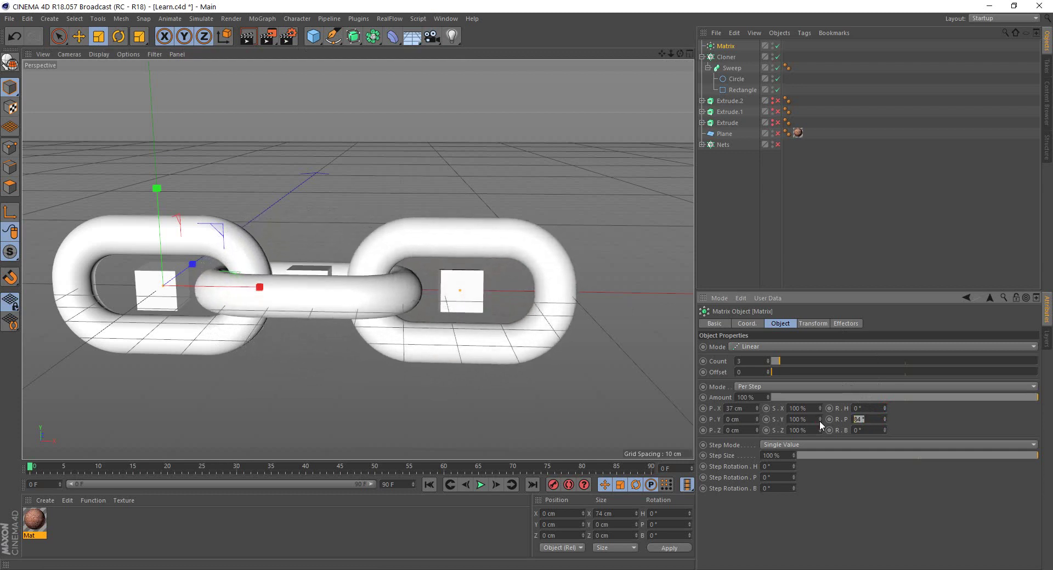
text(90)
key(Return)
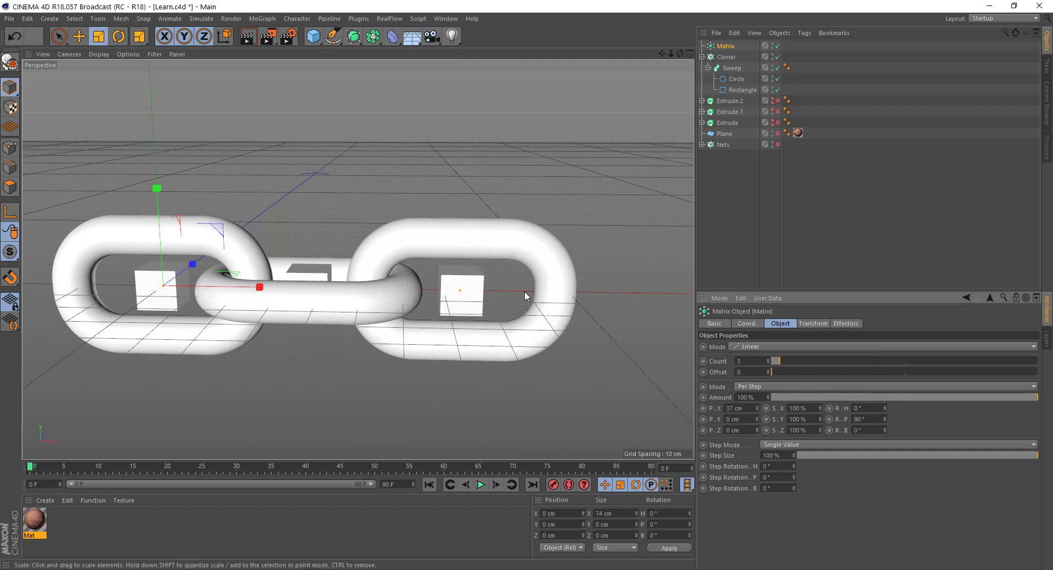
scroll(444, 262, down, 4)
scroll(447, 261, down, 3)
scroll(433, 265, down, 2)
alt+middle_drag(432, 265, 329, 251)
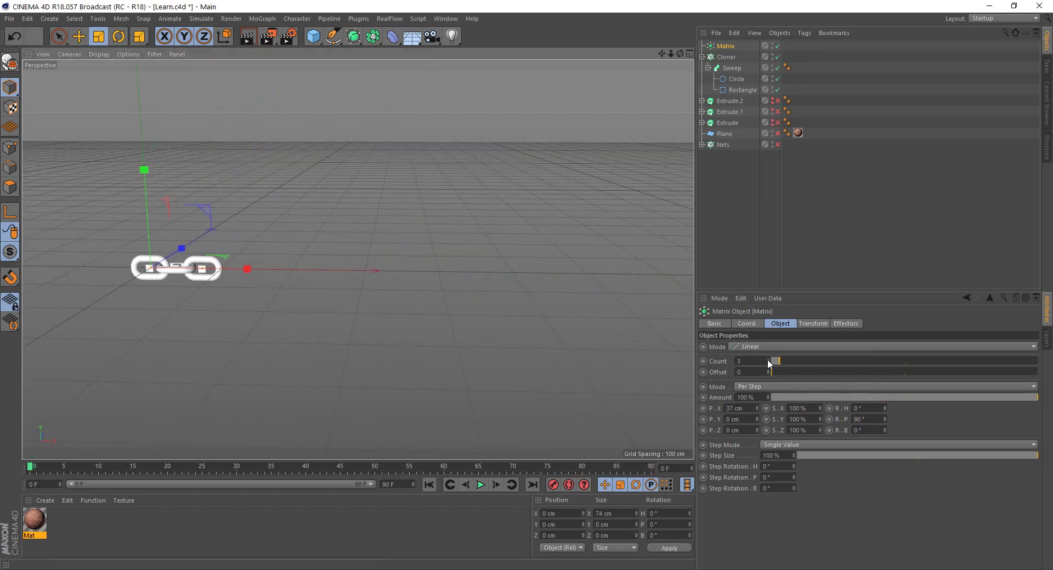
Raise the Matrix count to 50 links.
drag(768, 360, 768, 362)
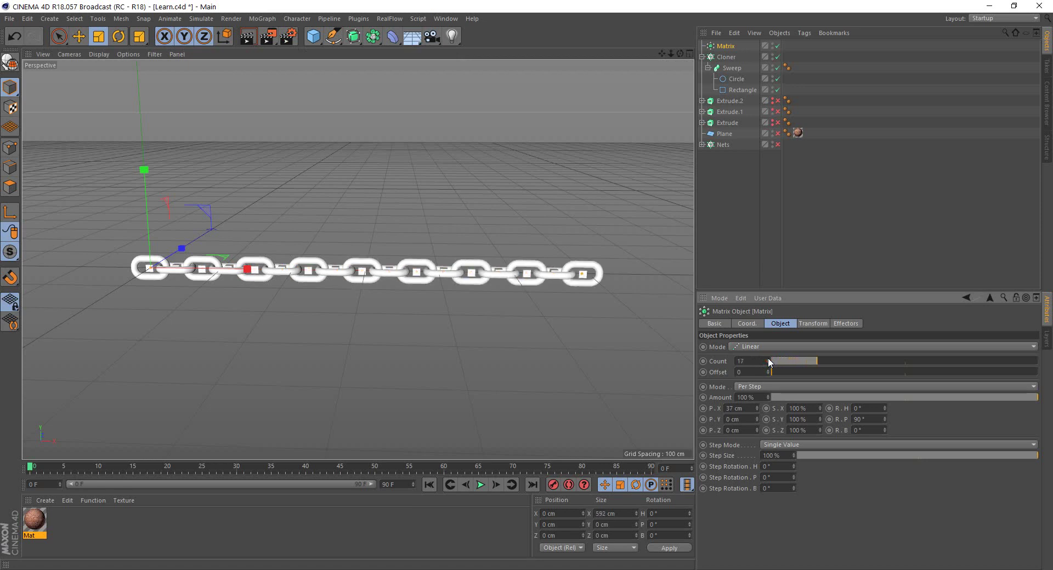
scroll(575, 289, down, 2)
scroll(575, 289, down, 2)
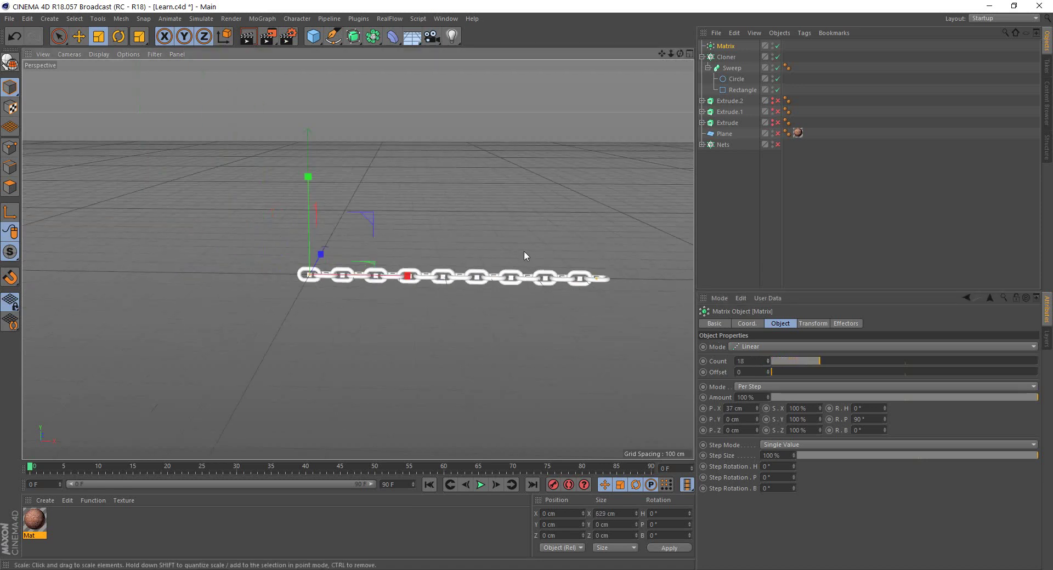
alt+middle_drag(524, 253, 362, 253)
text(50)
key(Return)
Increase the Matrix count to 100 links and view the long straight chain.
scroll(548, 277, down, 2)
scroll(548, 277, down, 2)
mouse_move(548, 277)
alt+middle_down()
mouse_move(347, 258)
mouse_move(469, 283)
mouse_move(377, 228)
alt+middle_up()
scroll(322, 279, down, 2)
mouse_move(377, 229)
alt+mouse_down()
mouse_move(387, 416)
mouse_move(369, 279)
mouse_move(351, 276)
alt+mouse_up()
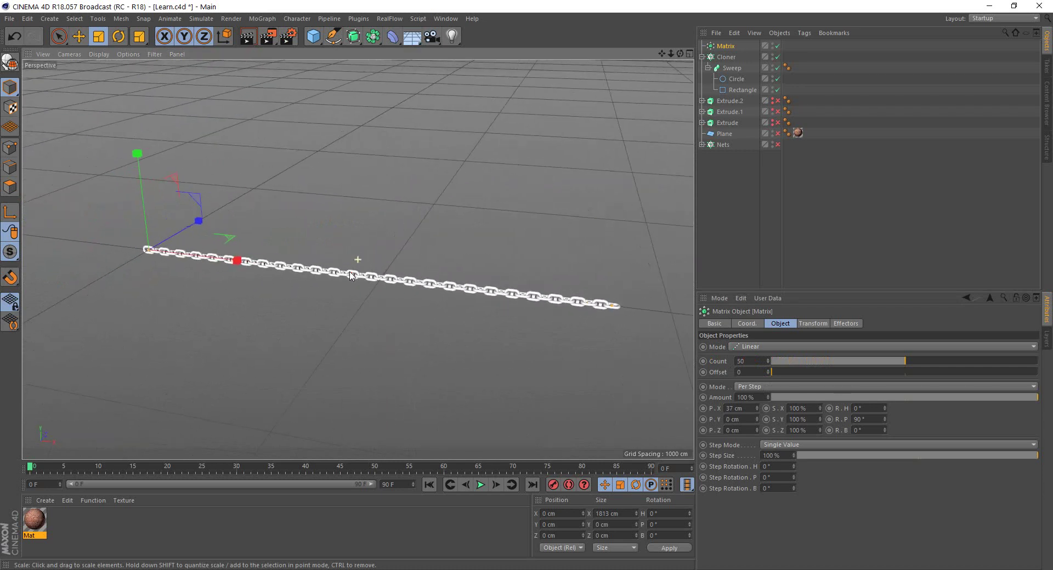
click(750, 361)
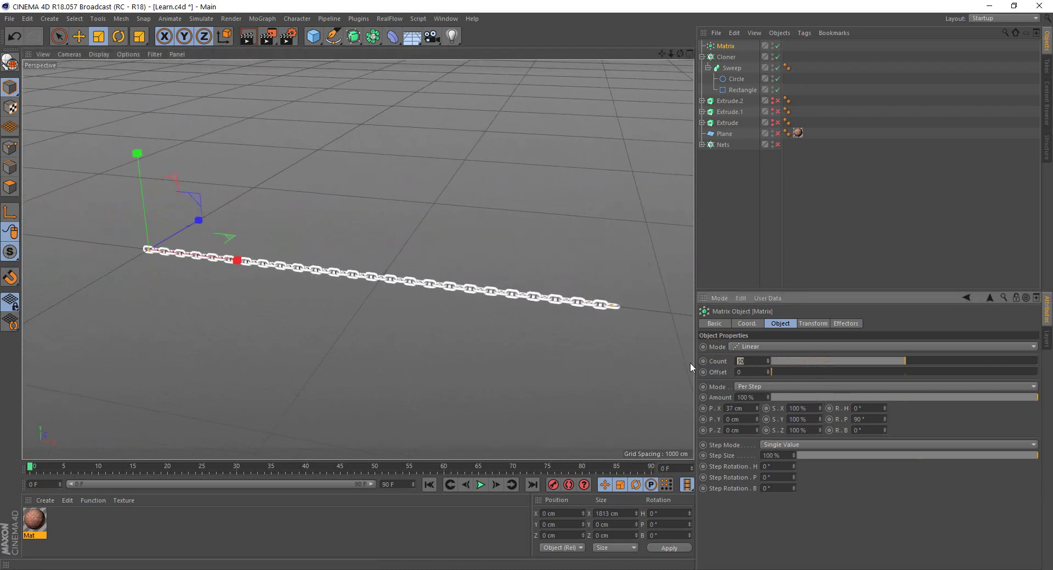
text(100)
key(Return)
mouse_move(671, 354)
alt+mouse_down()
mouse_move(629, 293)
mouse_move(303, 279)
mouse_move(508, 278)
mouse_move(387, 301)
mouse_move(493, 355)
mouse_move(557, 341)
mouse_move(378, 342)
mouse_move(374, 366)
mouse_move(436, 357)
mouse_move(419, 269)
mouse_move(397, 348)
mouse_move(281, 286)
alt+mouse_up()
Rename the Cloner to 'Cloner Chain'.
click(740, 180)
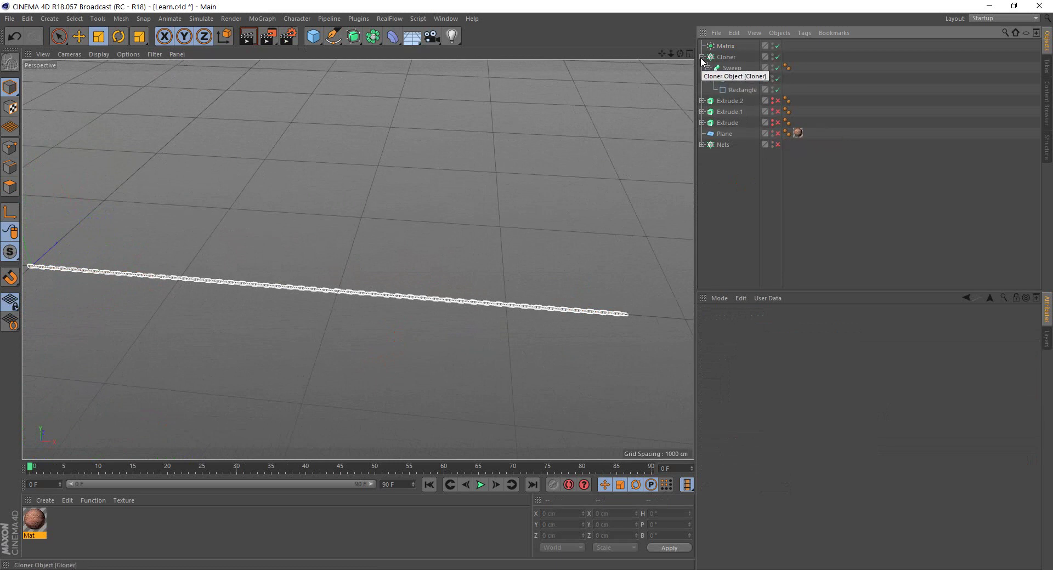
double_click(731, 57)
key(Return)
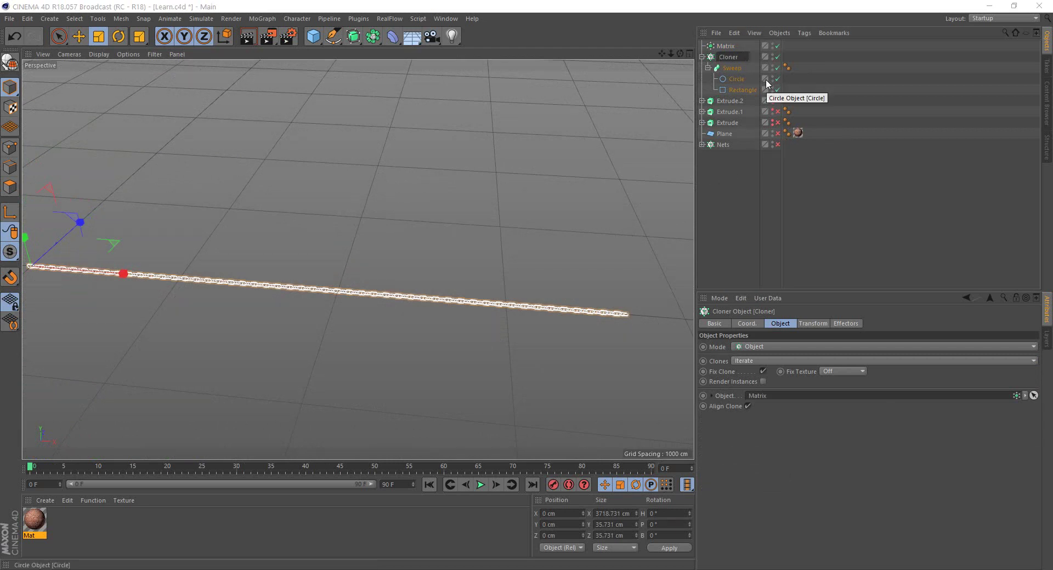
text(Chain)
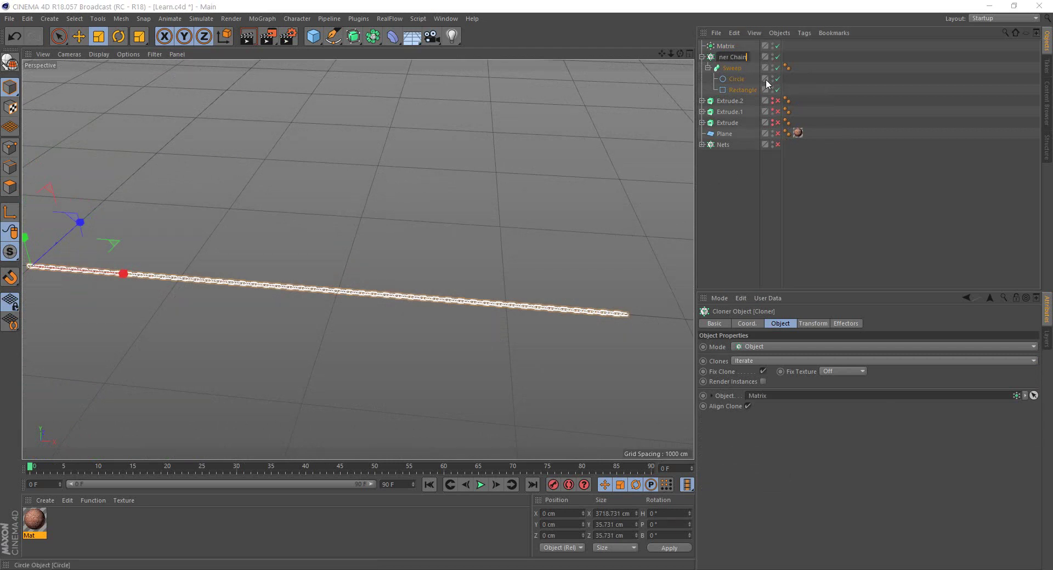
key(Return)
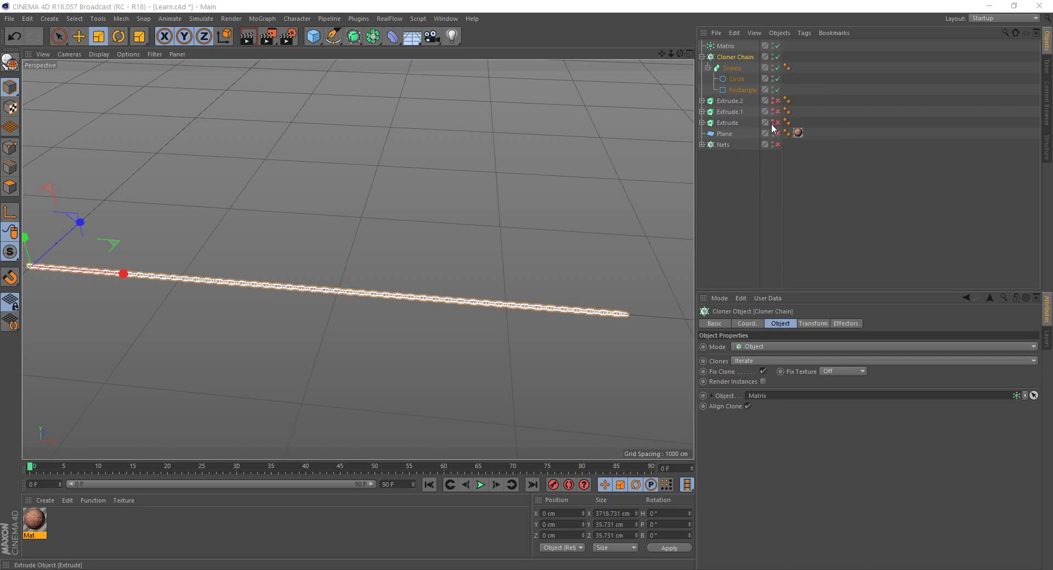
mouse_move(230, 248)
alt+mouse_down()
mouse_move(158, 301)
mouse_move(387, 218)
alt+mouse_up()
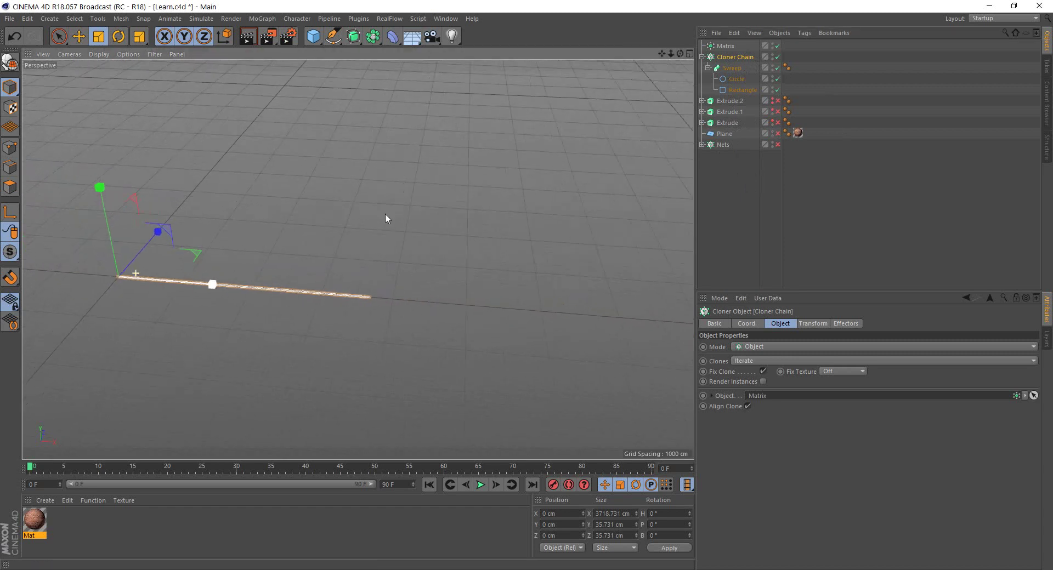
Make the Khmer Extrude visible again and rename it 'Text'.
click(777, 123)
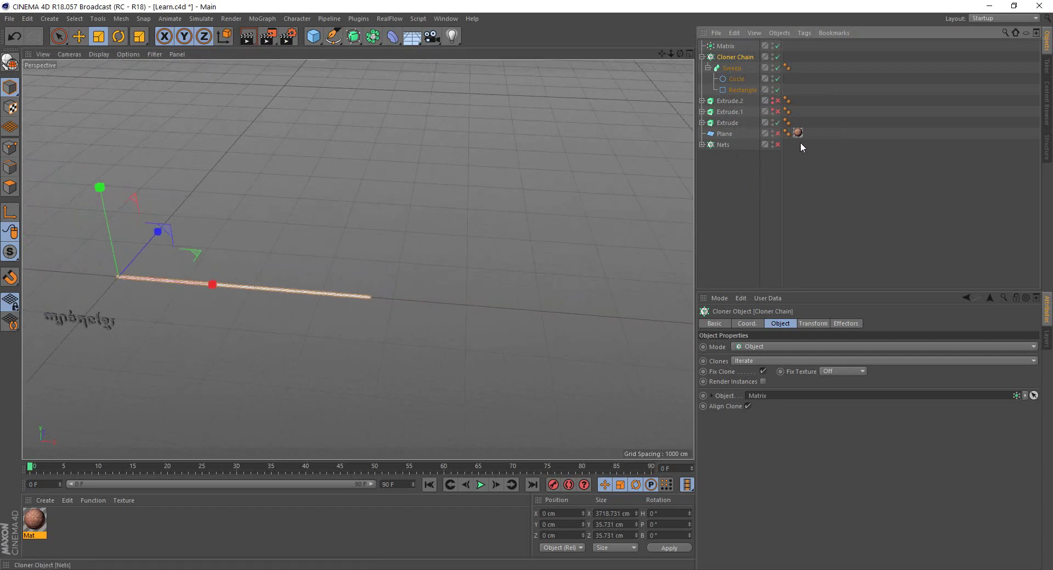
click(728, 124)
double_click(729, 123)
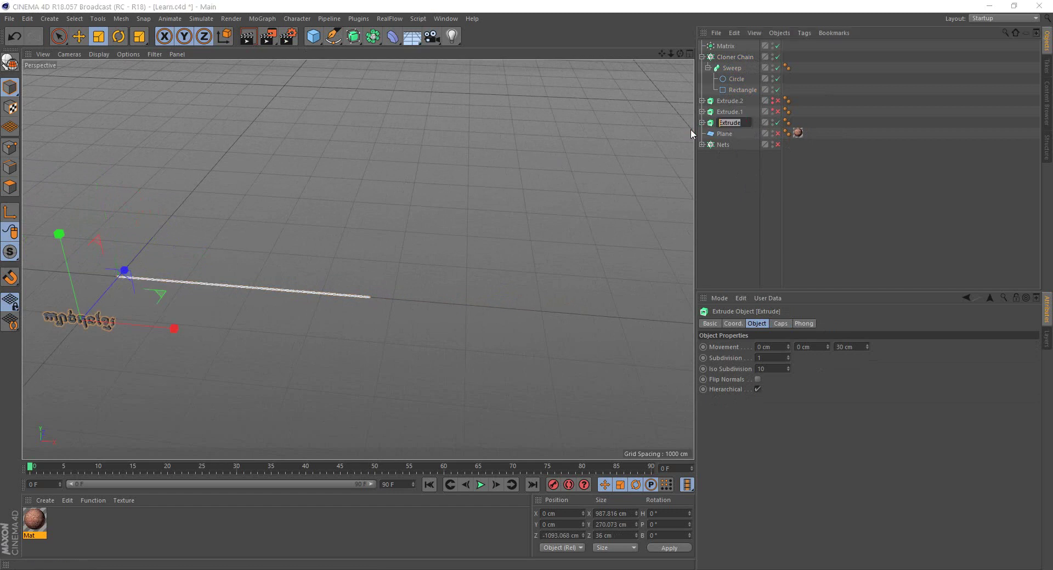
text(Tex)
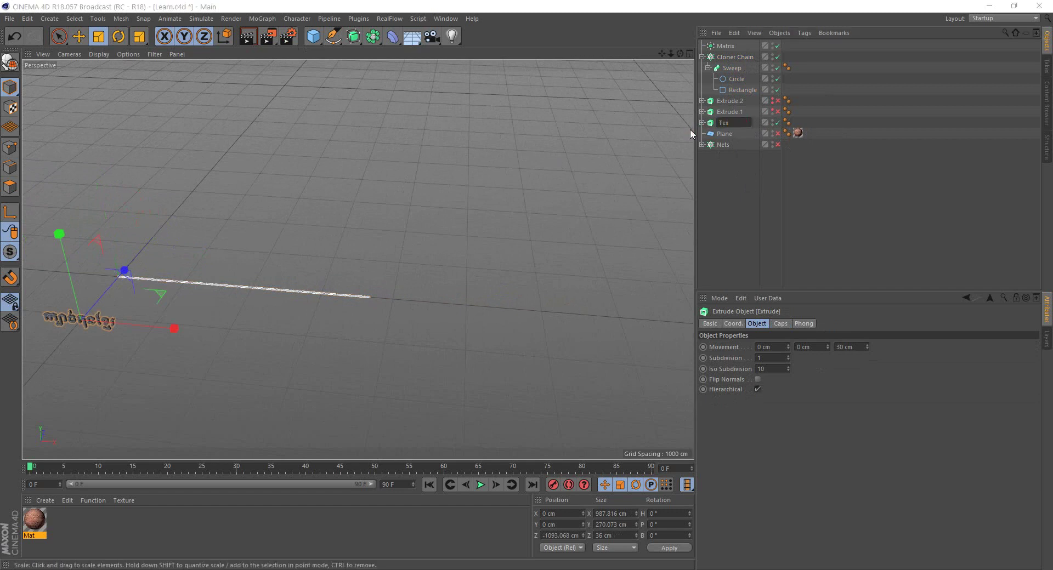
text(t)
key(Return)
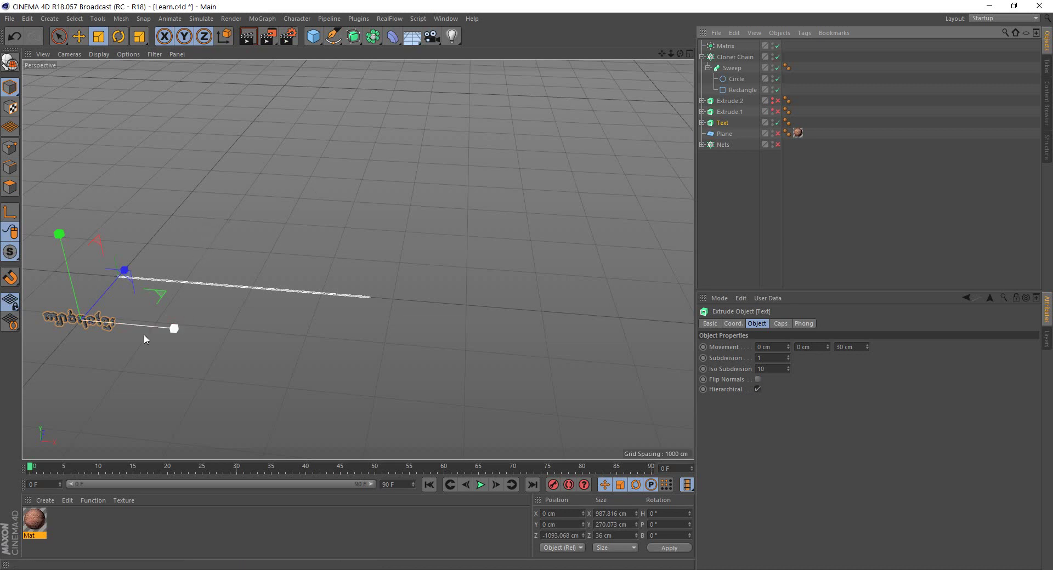
scroll(163, 334, up, 2)
scroll(114, 327, up, 2)
alt+middle_drag(203, 326, 280, 310)
scroll(281, 305, up, 2)
scroll(258, 309, up, 2)
scroll(239, 310, up, 2)
scroll(159, 298, up, 2)
Maximize the Top view and centre it on the Khmer text.
mouse_move(553, 325)
alt+mouse_down()
mouse_move(446, 272)
mouse_move(299, 374)
mouse_move(303, 305)
mouse_move(357, 335)
alt+mouse_up()
middle_click(462, 277)
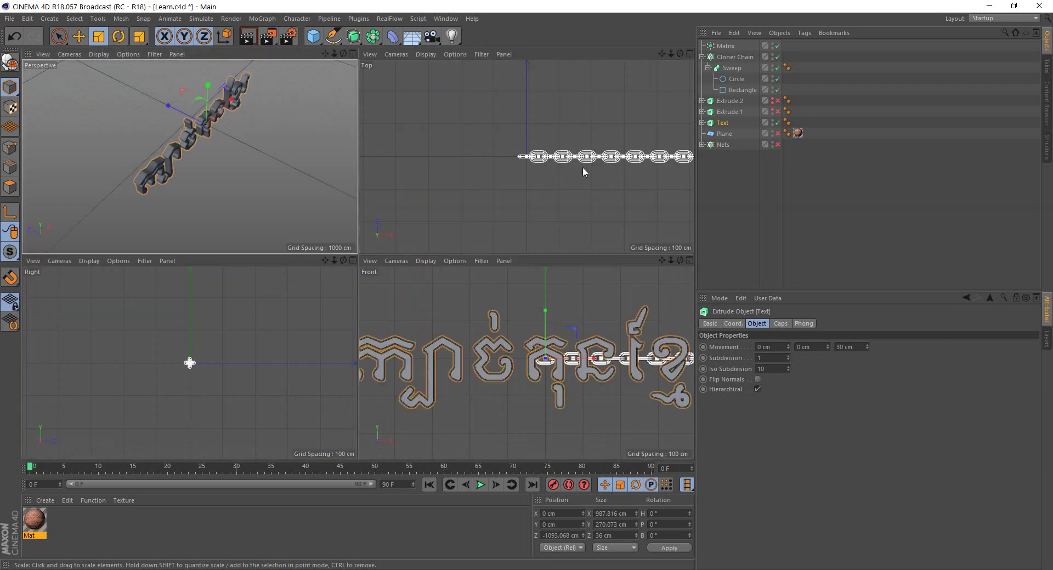
middle_click(555, 179)
scroll(524, 271, down, 3)
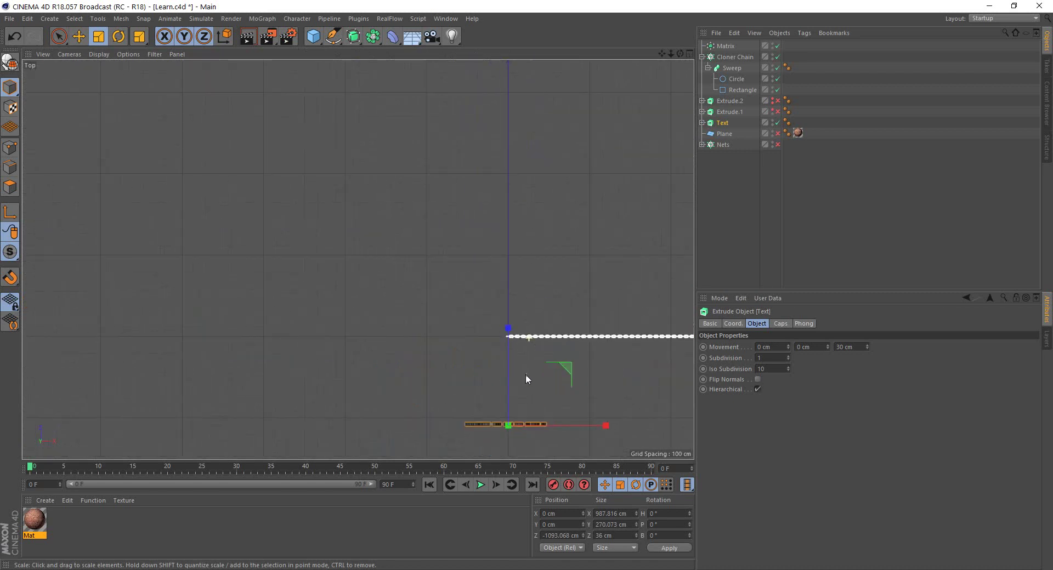
scroll(384, 216, down, 3)
scroll(383, 216, up, 3)
mouse_move(511, 157)
alt+middle_down()
mouse_move(610, 133)
mouse_move(475, 207)
alt+middle_up()
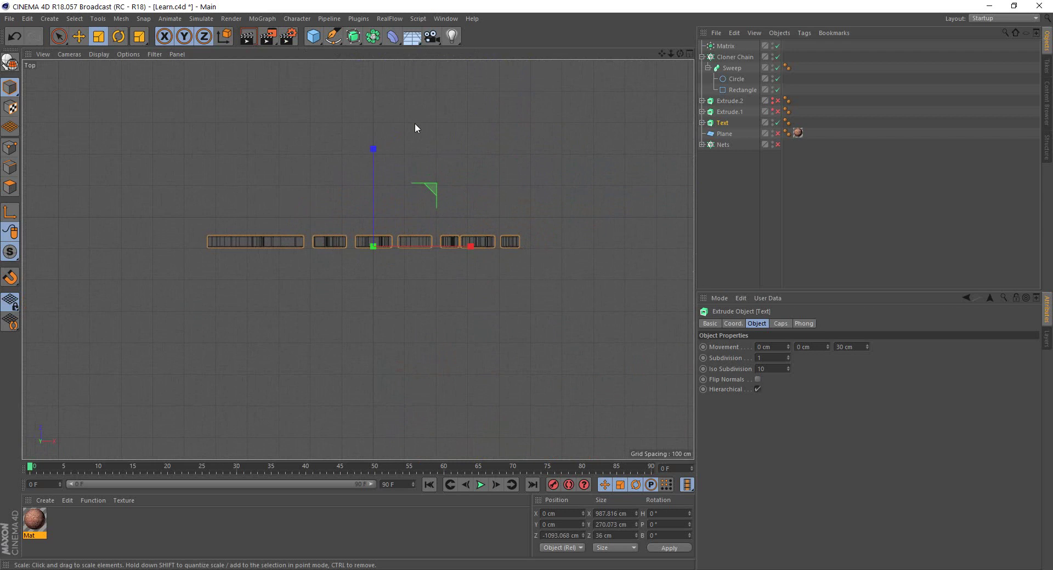
With the Pen tool, place the first spline point left of the text.
click(333, 36)
scroll(294, 261, down, 2)
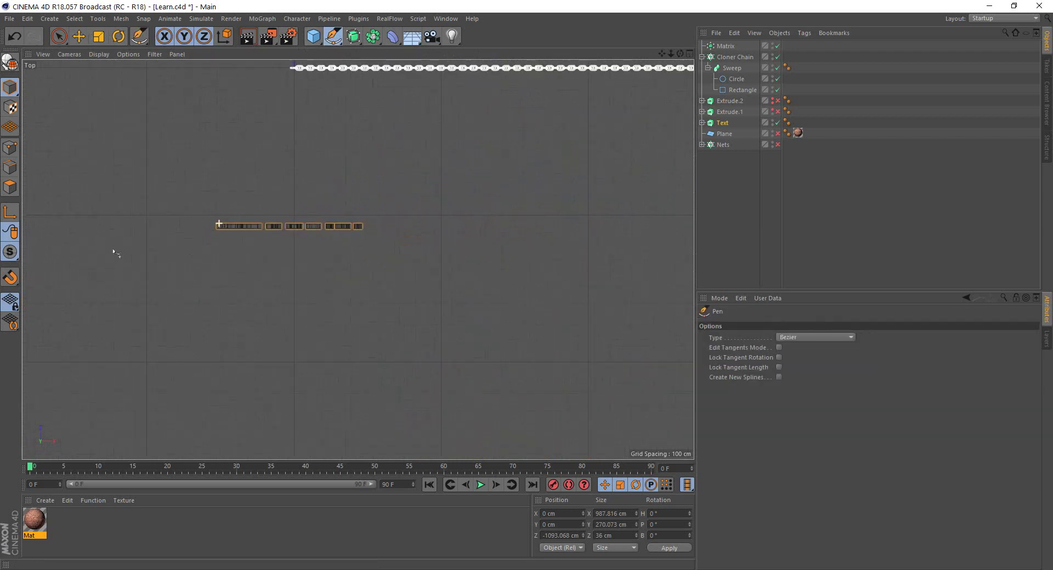
scroll(278, 261, up, 2)
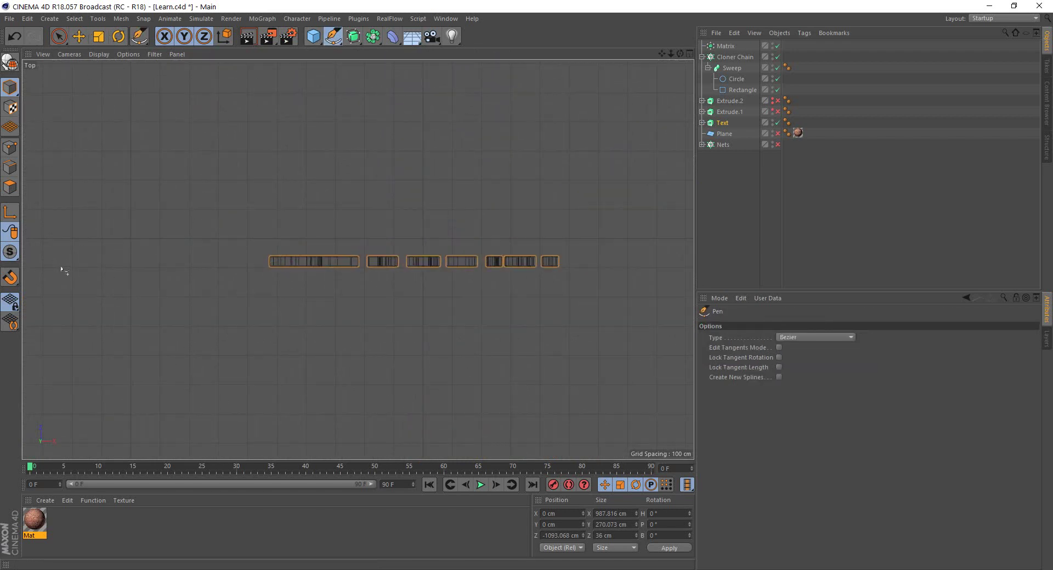
middle_drag(135, 270, 230, 273)
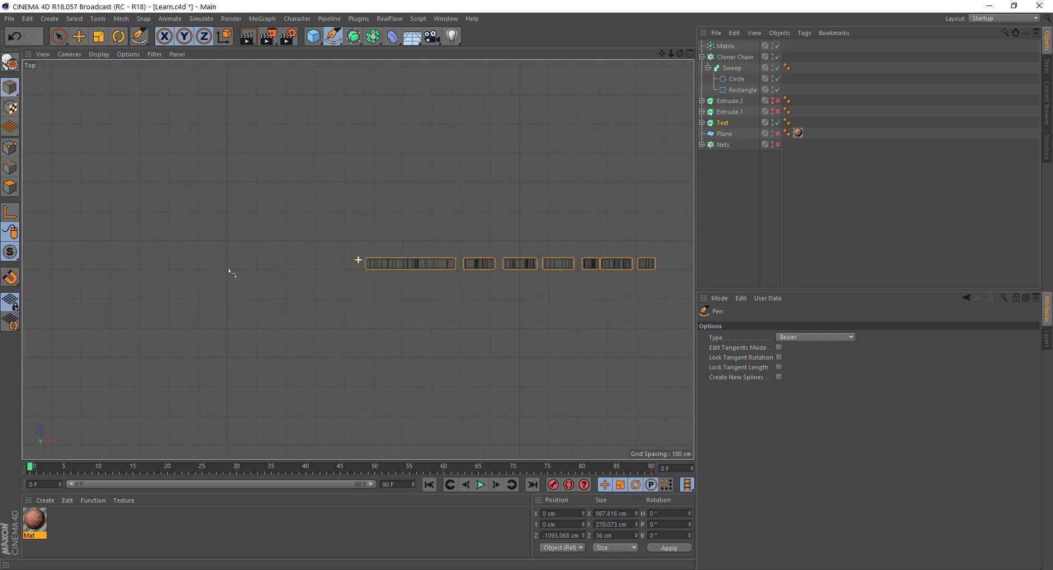
click(113, 284)
Add curved Bezier points through the letters, undoing the last ones.
mouse_move(285, 263)
mouse_down()
mouse_move(318, 280)
mouse_move(420, 253)
mouse_move(489, 267)
mouse_move(557, 253)
mouse_move(592, 278)
mouse_up()
drag(644, 254, 658, 254)
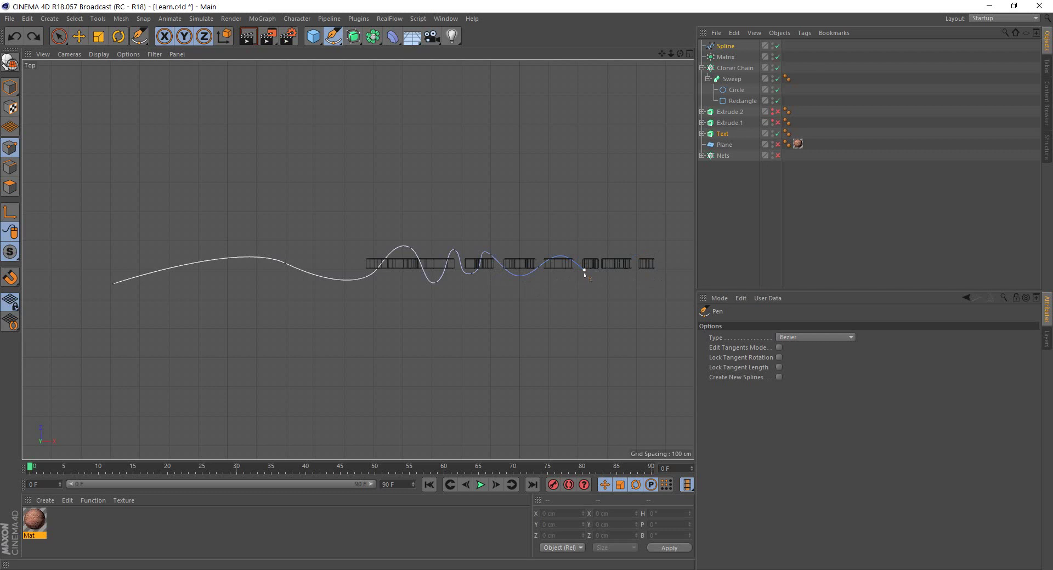
drag(643, 254, 658, 255)
key(ctrl+z)
key(ctrl+z)
key(ctrl+z)
key(ctrl+z)
key(ctrl+z)
key(ctrl+z)
scroll(474, 286, up, 3)
key(space)
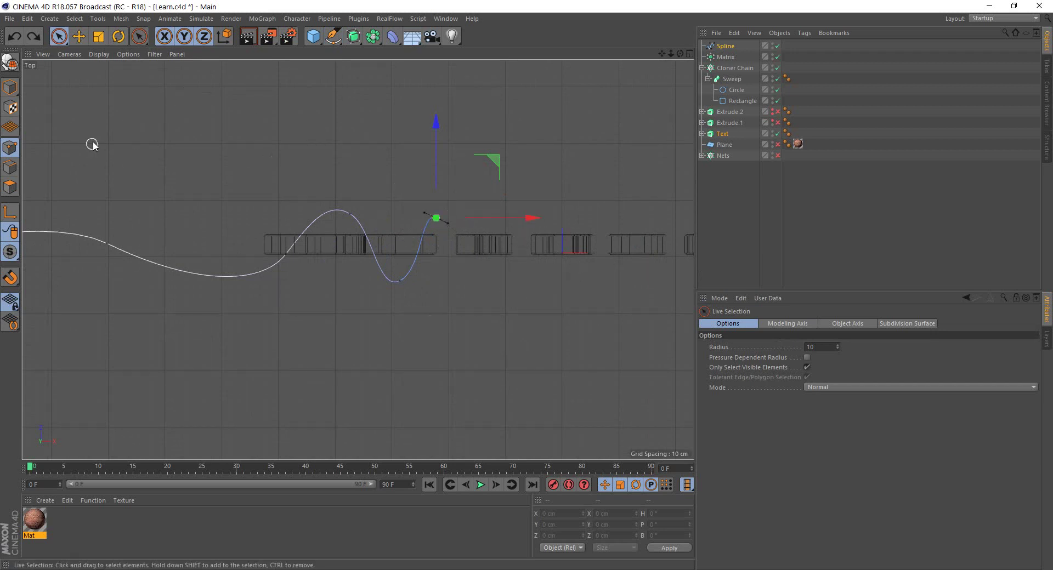
Add more Pen points below and among the letters, forming a small loop.
click(333, 37)
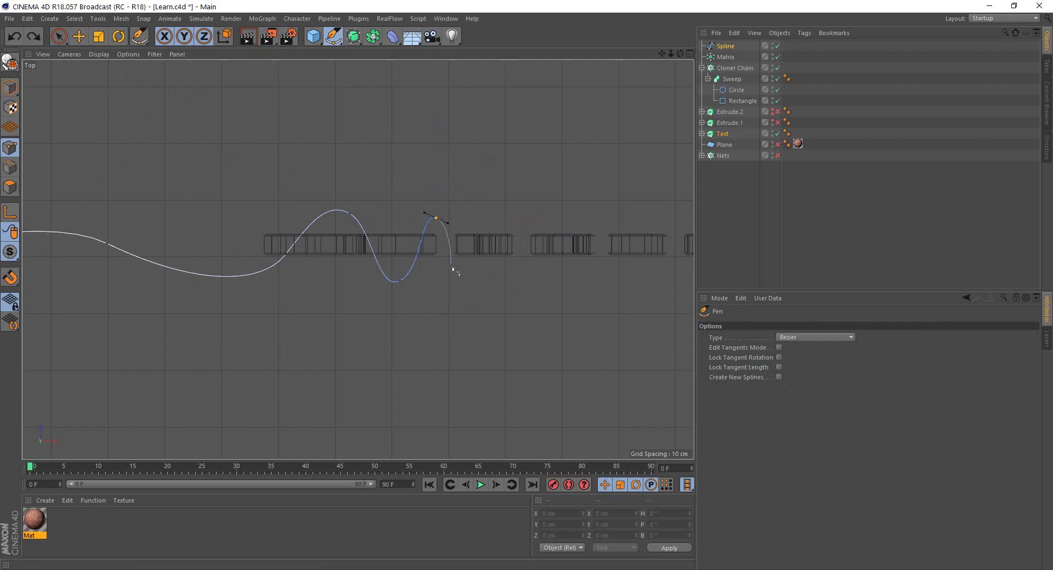
drag(464, 274, 481, 275)
drag(521, 240, 512, 205)
click(447, 238)
Undo the loop and redraw the curve around one letter with new points.
key(ctrl+z)
key(ctrl+z)
key(ctrl+z)
drag(459, 265, 521, 248)
mouse_move(515, 226)
mouse_down()
mouse_move(452, 224)
mouse_move(454, 263)
mouse_up()
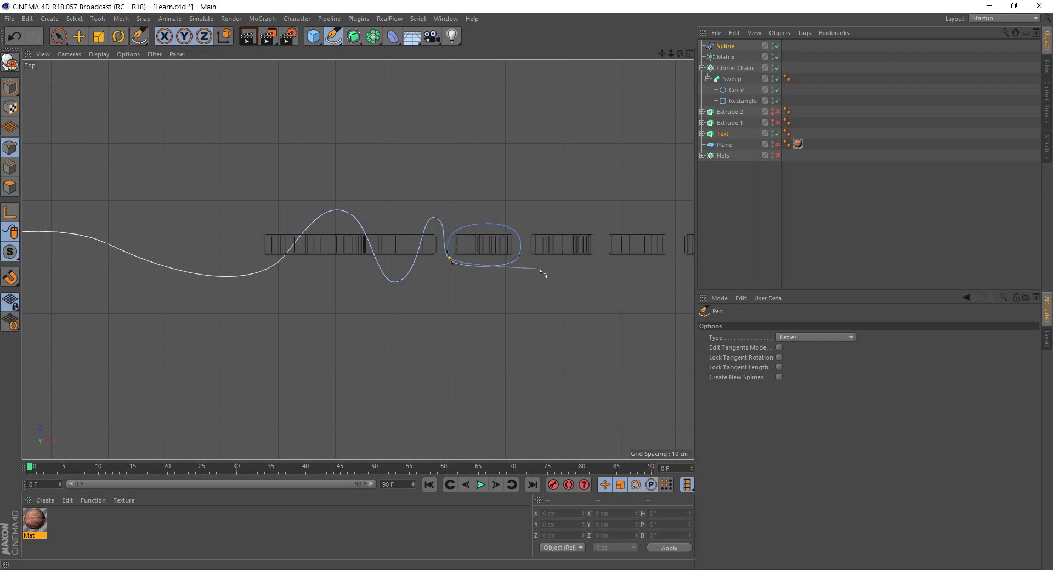
drag(583, 273, 640, 220)
alt+middle_drag(644, 233, 504, 233)
drag(531, 226, 534, 248)
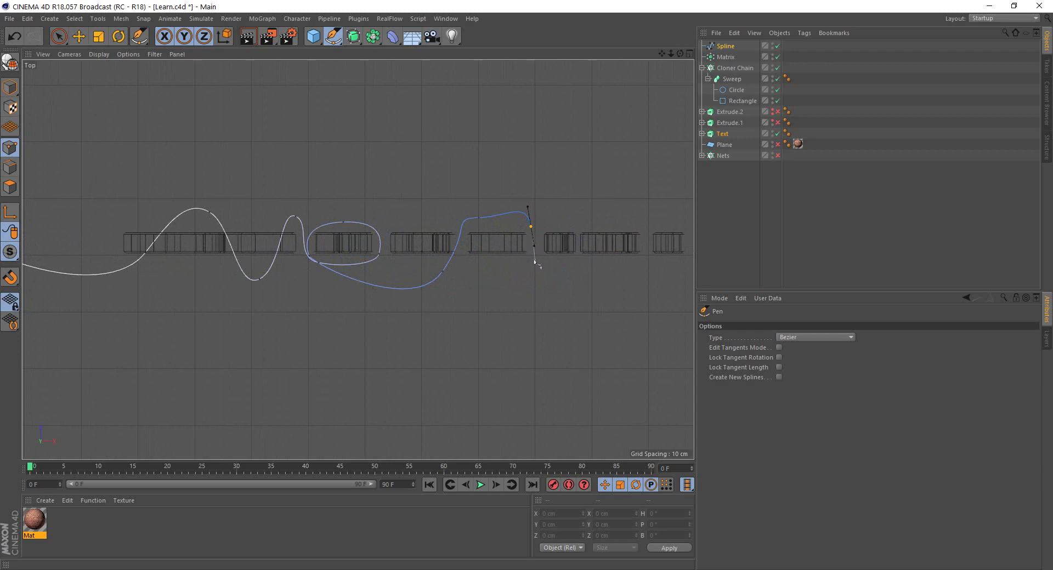
key(ctrl+z)
drag(531, 235, 534, 247)
Continue the spline in waves past the end of the 3D text.
drag(598, 221, 612, 220)
drag(647, 251, 665, 263)
alt+middle_drag(663, 264, 499, 268)
drag(554, 252, 593, 245)
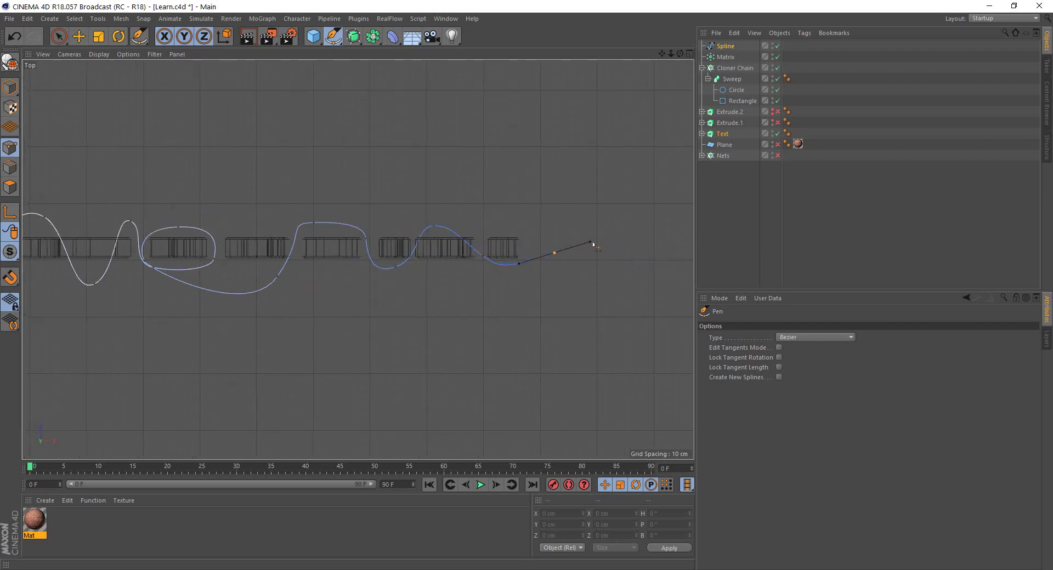
alt+middle_drag(593, 245, 363, 274)
drag(472, 263, 505, 294)
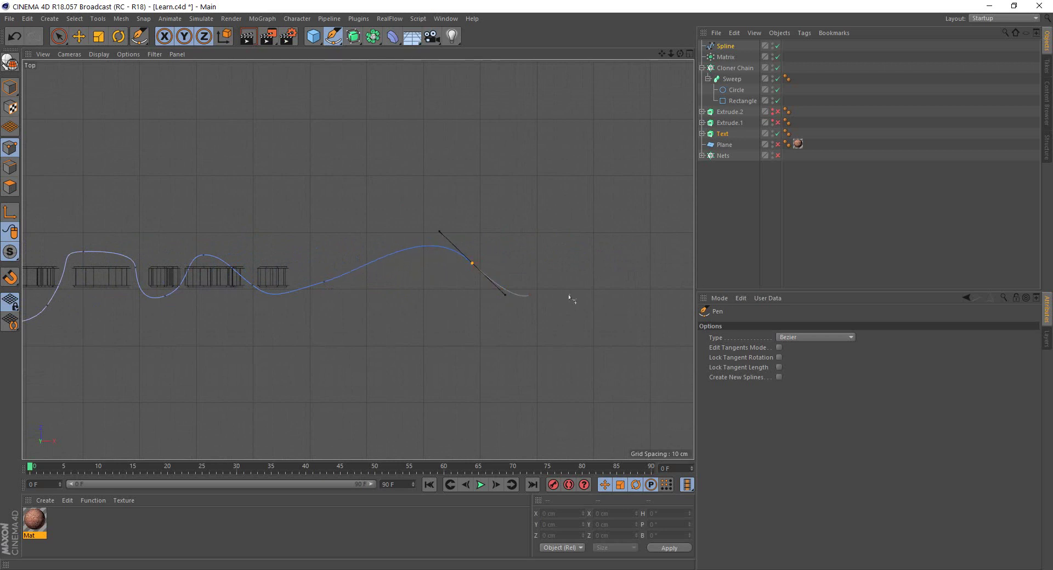
drag(645, 254, 512, 301)
Stop drawing and zoom in on the start of the spline.
key(space)
scroll(466, 294, down, 3)
scroll(460, 274, down, 2)
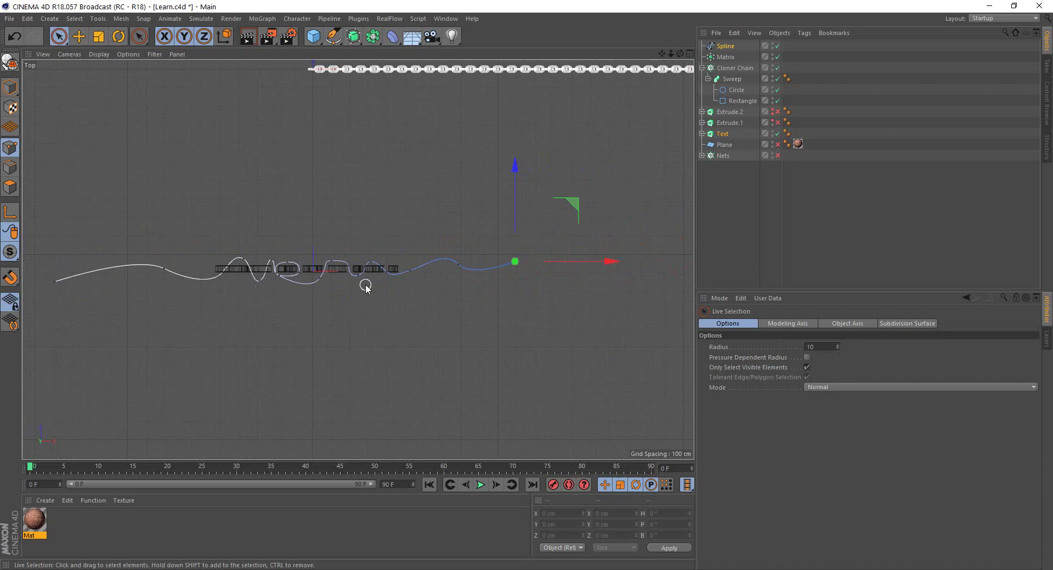
scroll(301, 265, up, 2)
scroll(296, 263, up, 2)
scroll(296, 263, up, 1)
scroll(341, 348, up, 2)
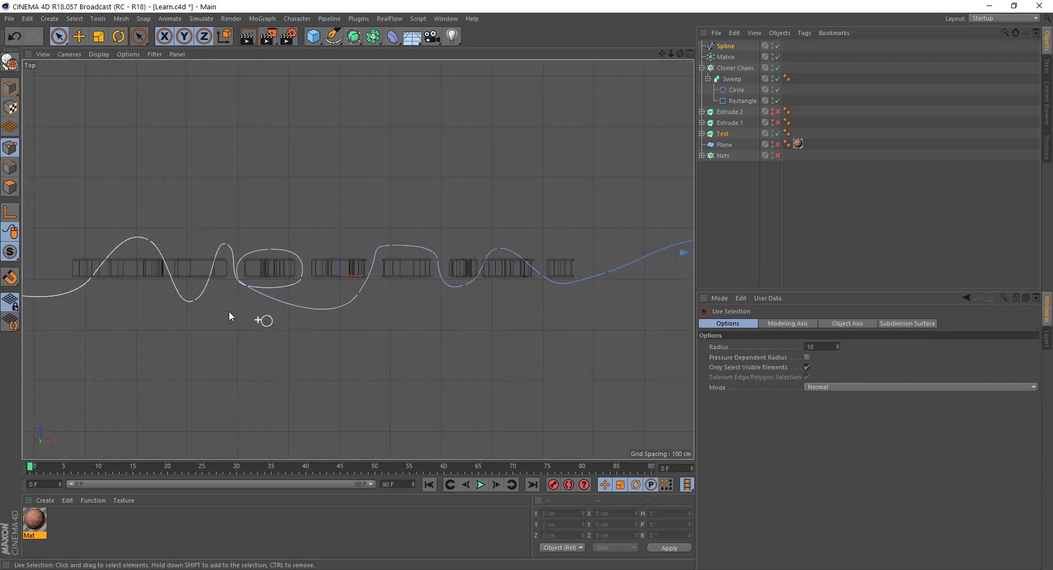
middle_drag(161, 258, 360, 258)
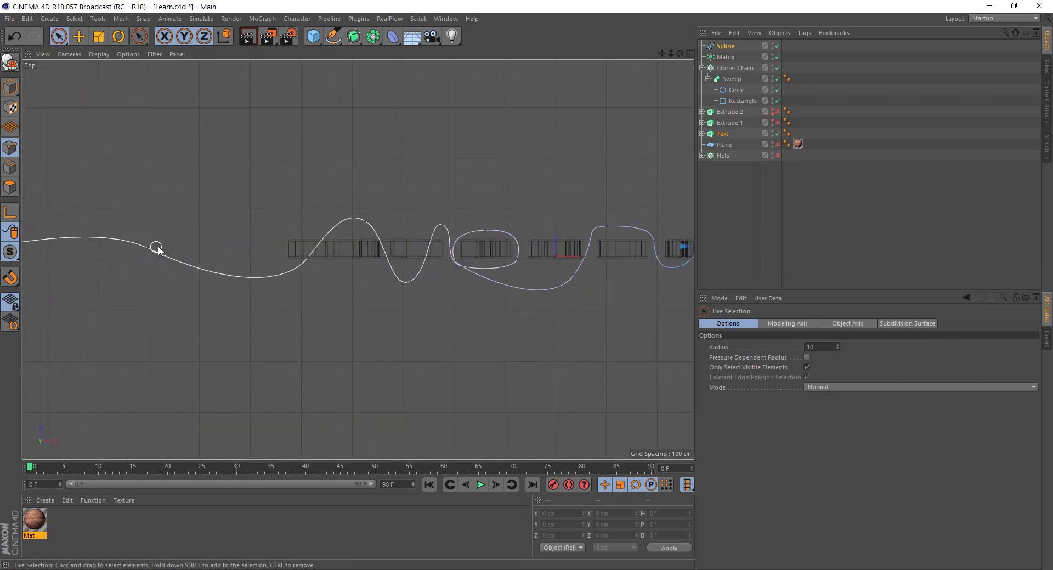
With the Move tool, reposition the spline's first peak point to reshape the curve.
click(78, 36)
click(365, 221)
drag(349, 215, 371, 229)
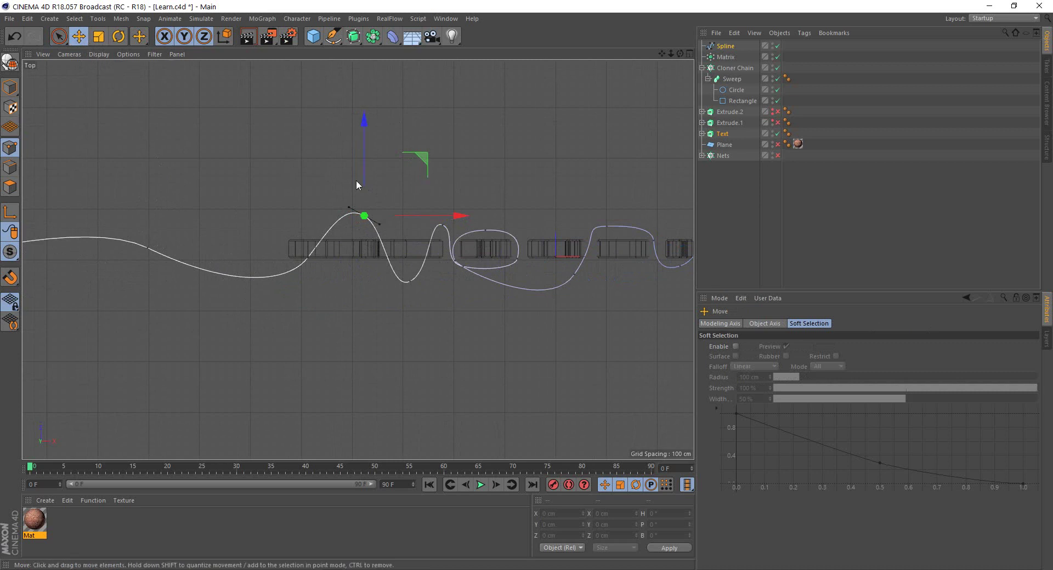
scroll(356, 235, up, 2)
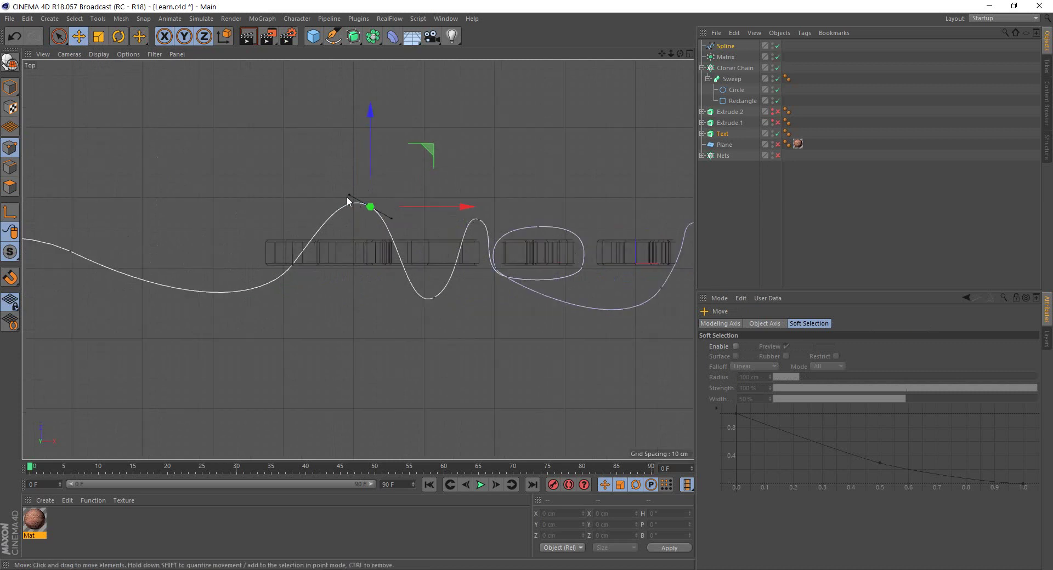
drag(423, 153, 417, 154)
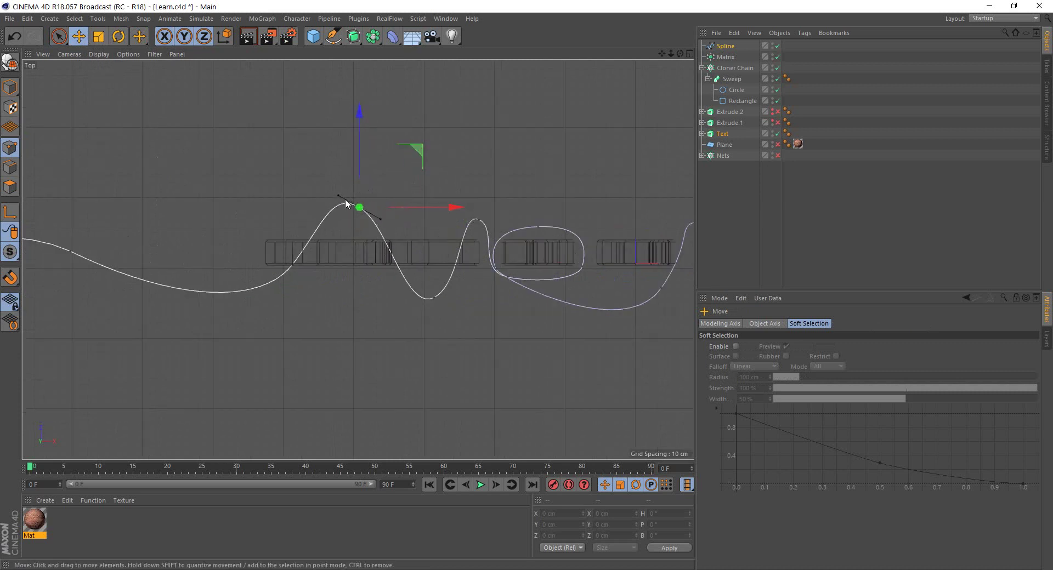
drag(358, 208, 341, 206)
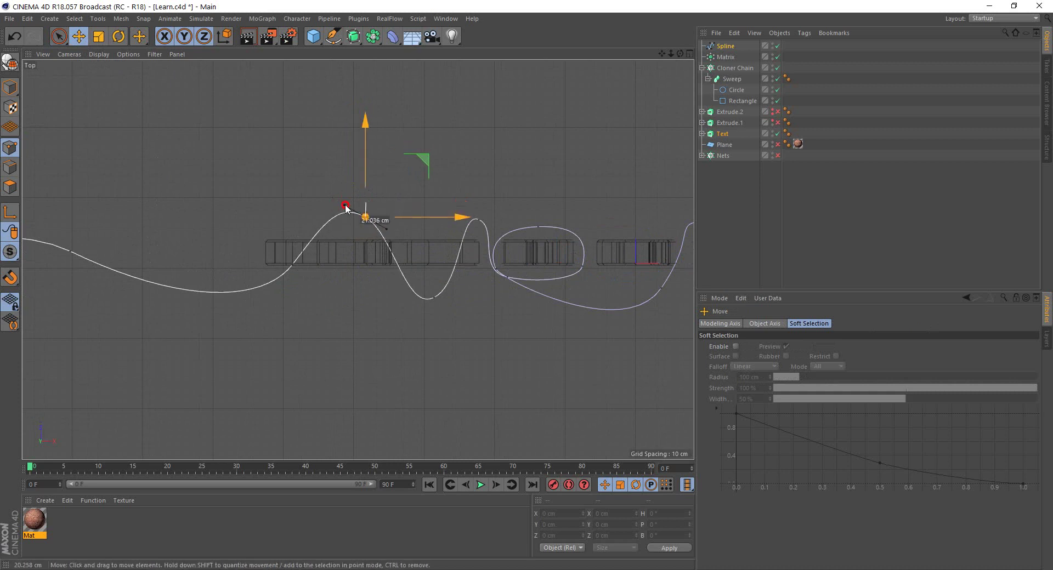
drag(285, 267, 262, 305)
Shift the first dip point about 21 cm left, then deselect and reselect the Spline.
click(291, 265)
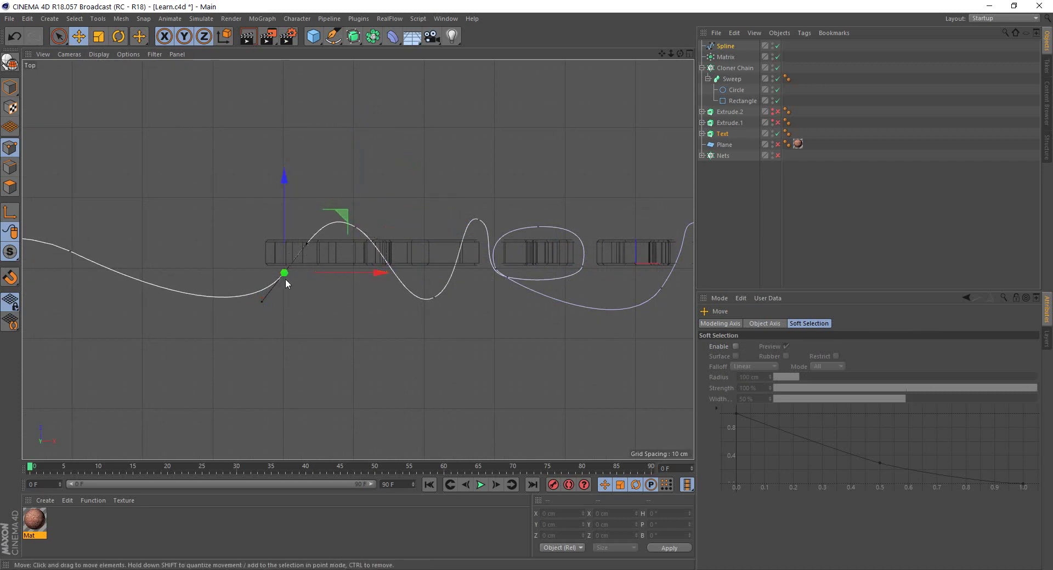
drag(342, 216, 325, 213)
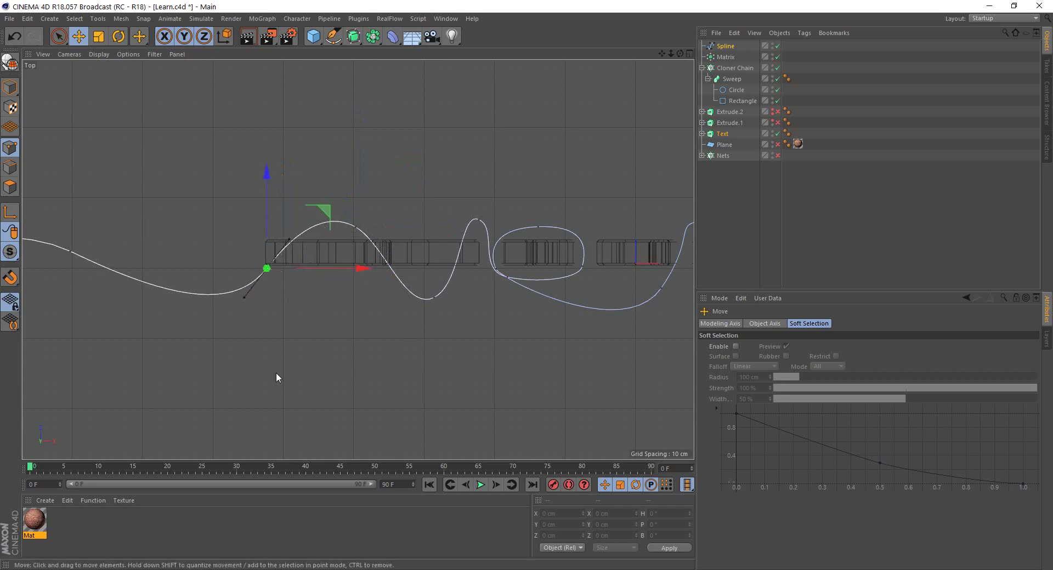
click(501, 370)
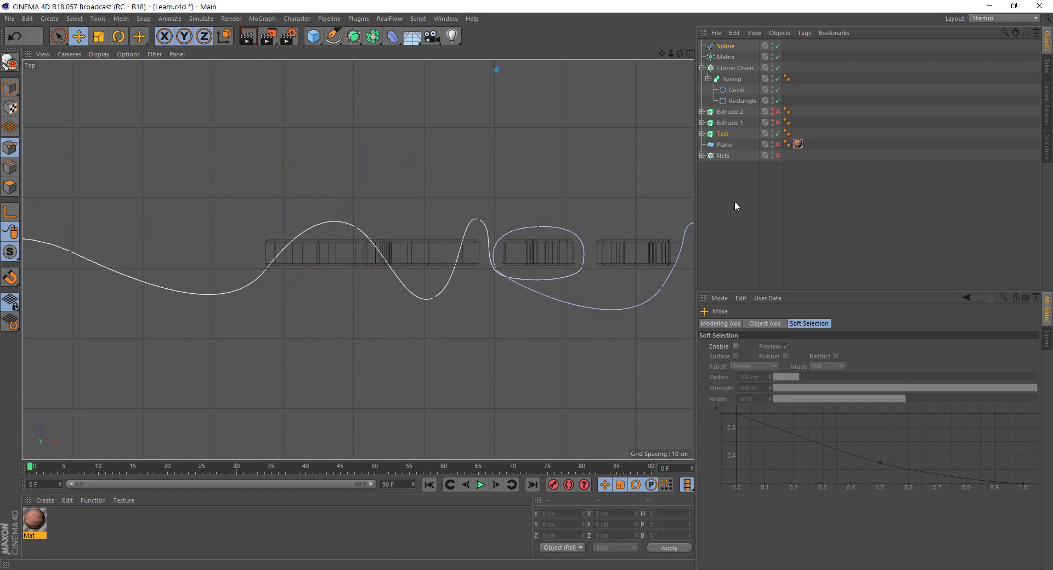
click(718, 218)
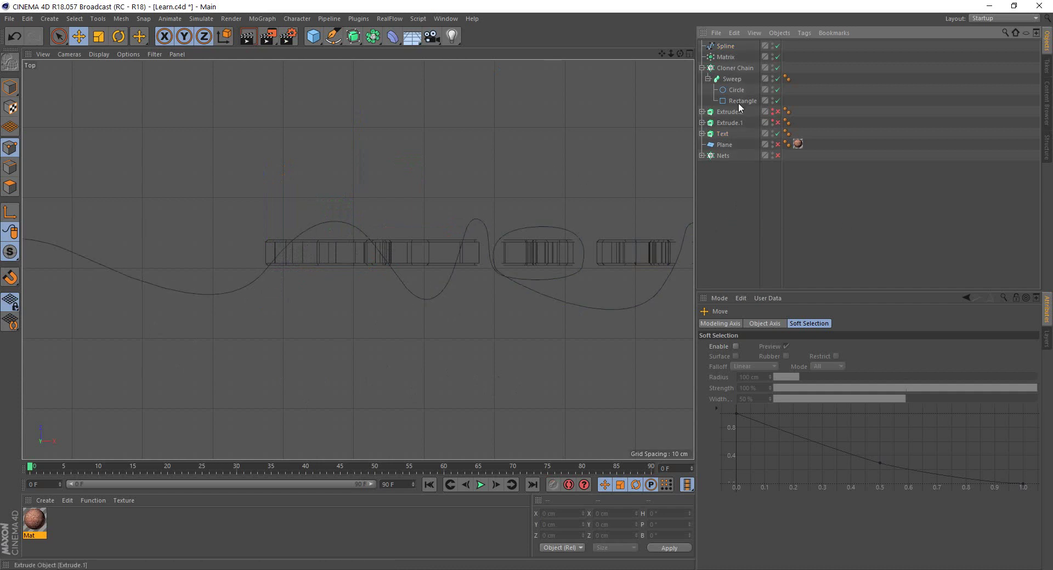
click(299, 251)
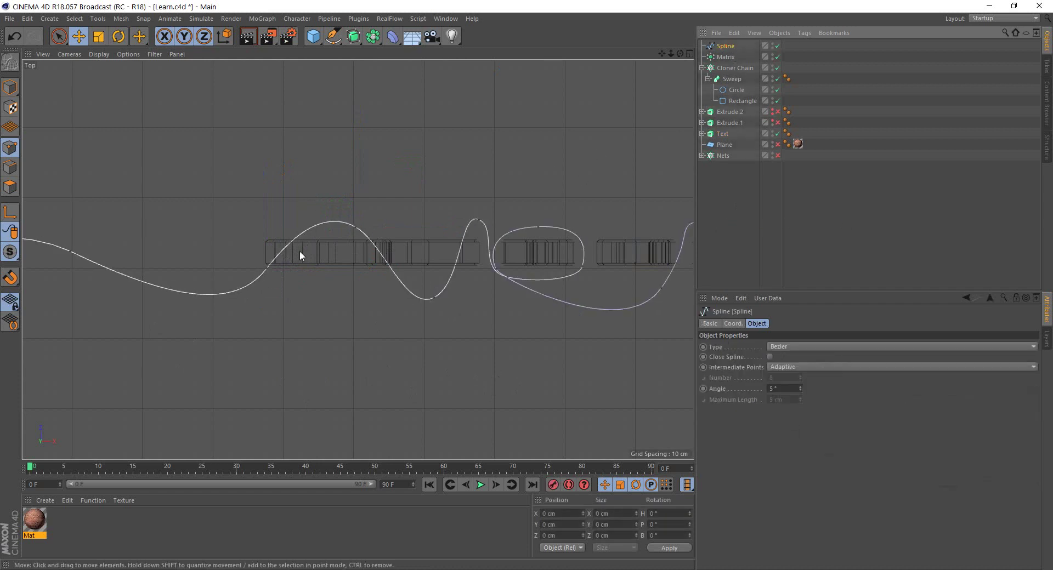
Reshape the first peak point's tangents and lift the lower point beside it in the Top view.
click(356, 227)
mouse_move(335, 215)
mouse_down()
mouse_move(319, 217)
mouse_move(309, 197)
mouse_up()
click(267, 267)
click(355, 226)
drag(393, 239, 379, 241)
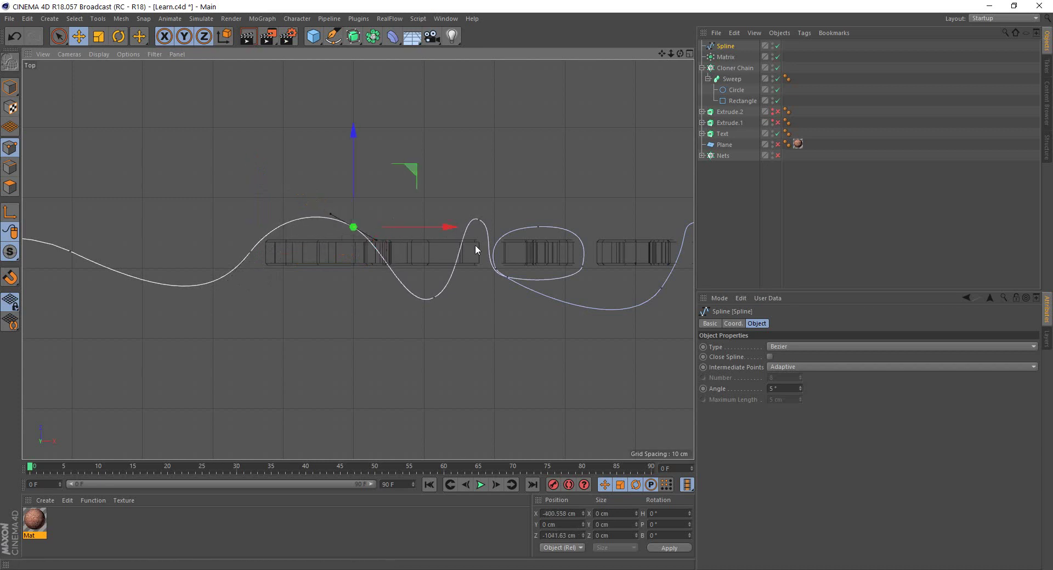
Raise the bottom point about 10.9 cm, and shift the next peak and bottom points left.
click(433, 297)
drag(413, 307, 407, 301)
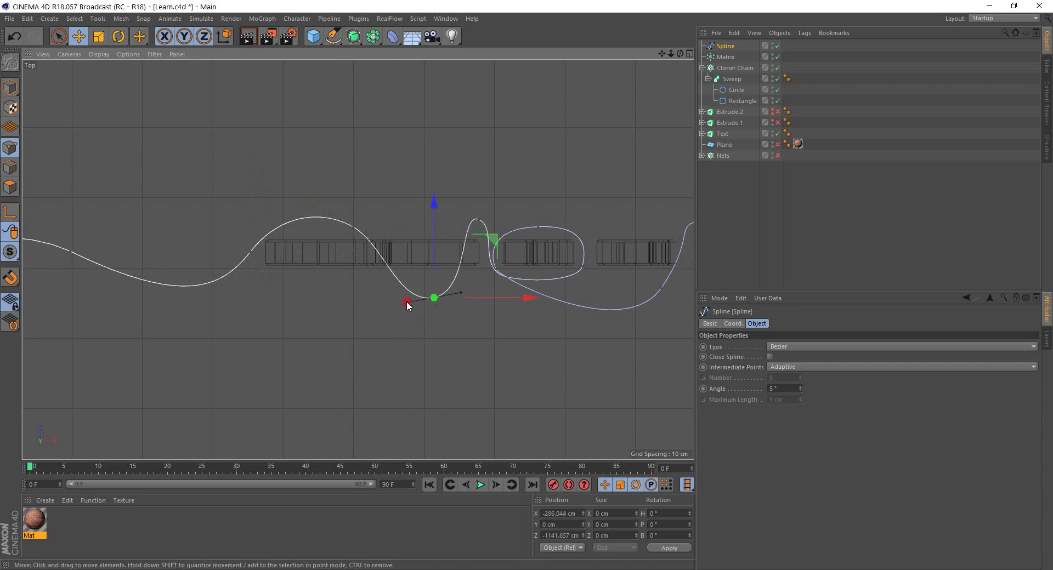
drag(433, 262, 432, 253)
click(478, 221)
drag(549, 226, 533, 224)
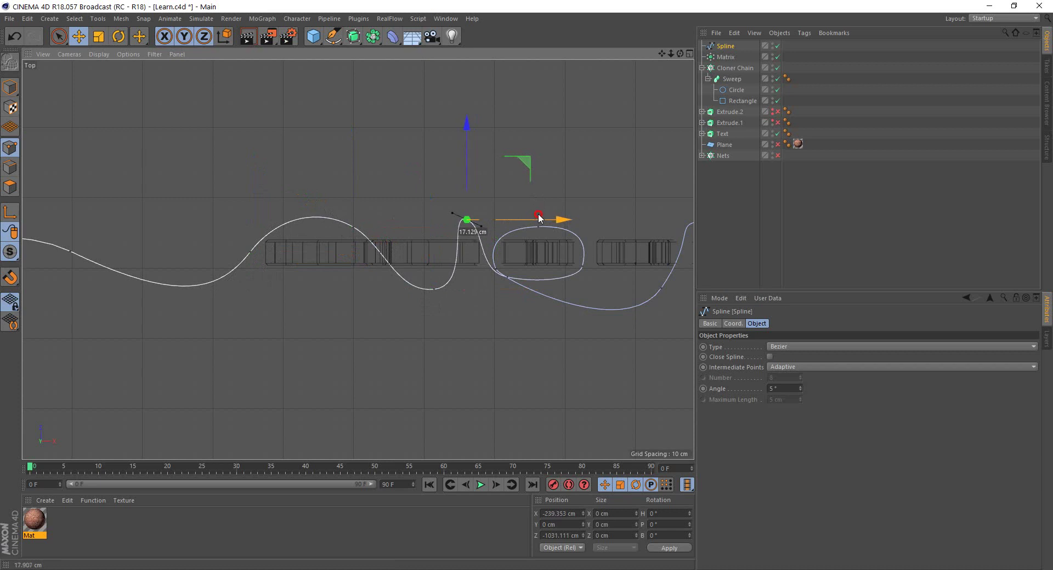
click(434, 288)
drag(482, 288, 450, 289)
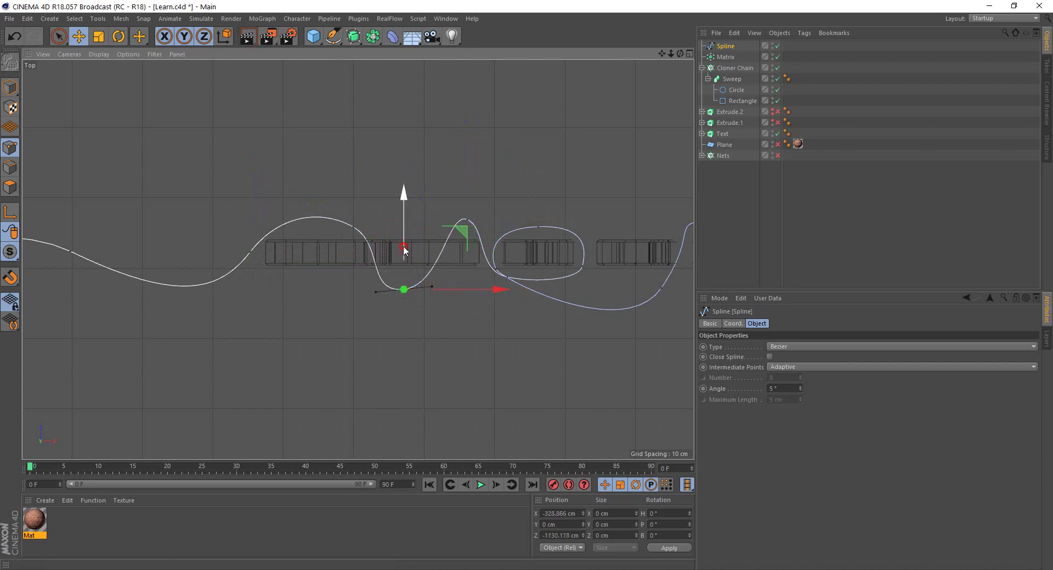
Adjust the points around and below the oval loop, moving them up and sideways.
click(496, 269)
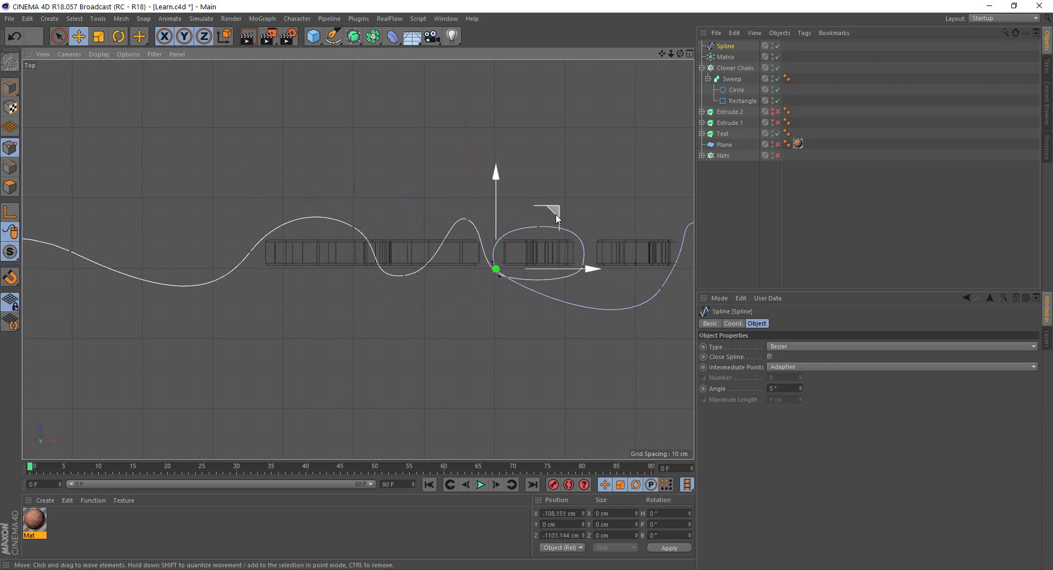
drag(558, 204, 564, 206)
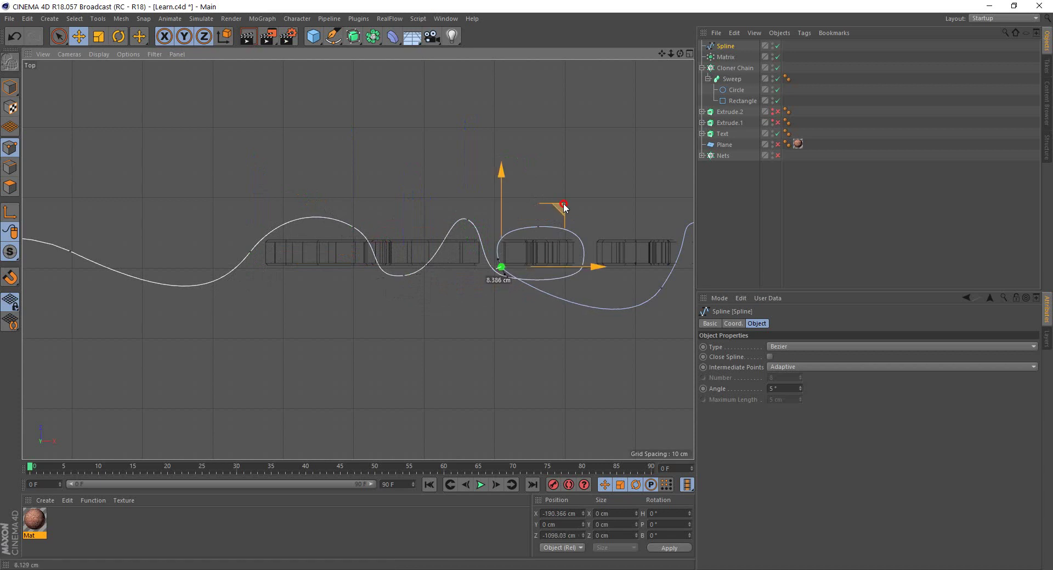
click(505, 277)
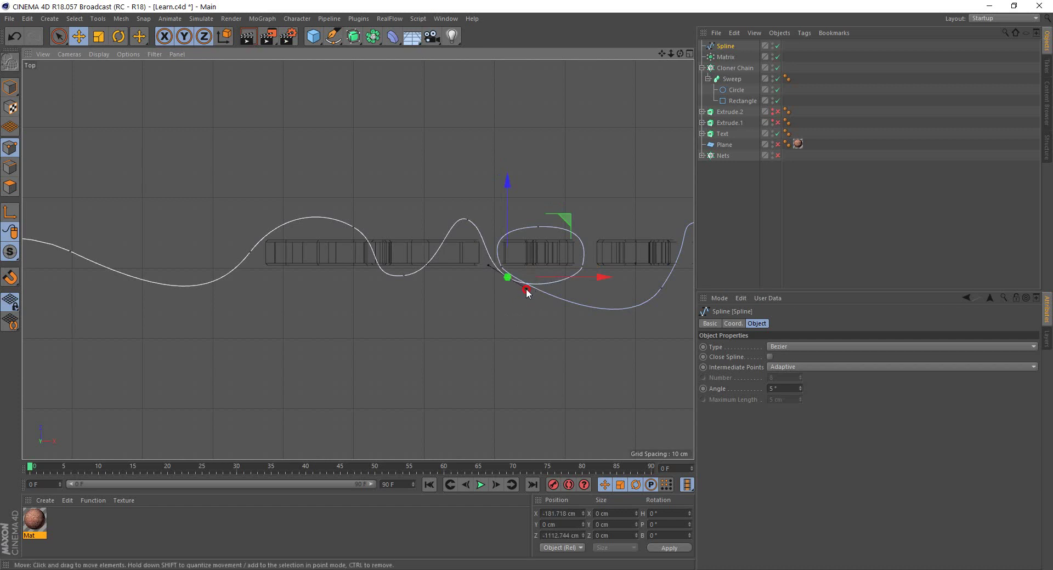
drag(507, 278, 501, 268)
drag(553, 207, 550, 203)
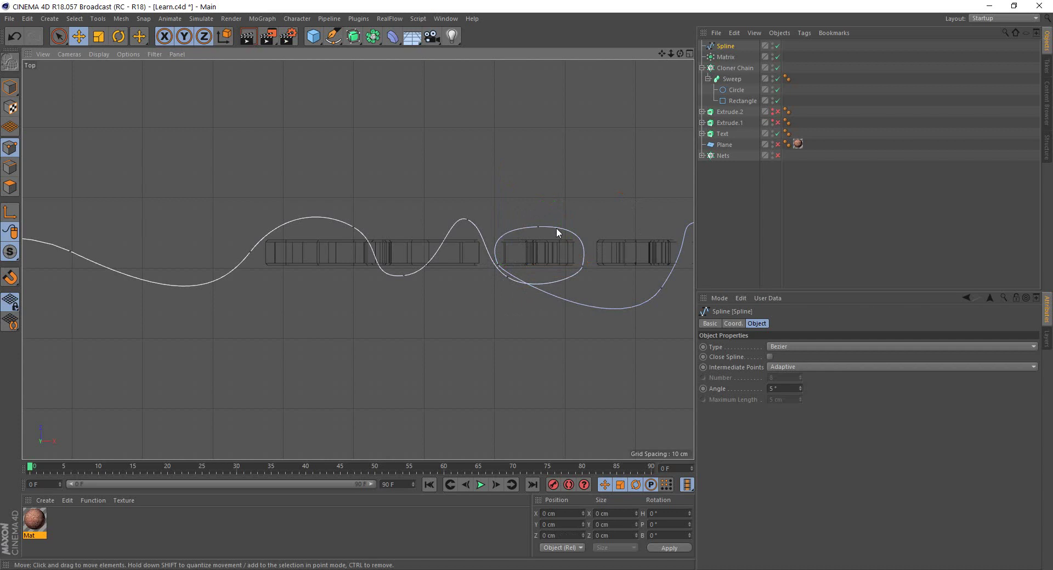
Move the later spline point about 14 cm up-right, drop the next, and level the dip's tangent.
alt+middle_drag(557, 235, 486, 225)
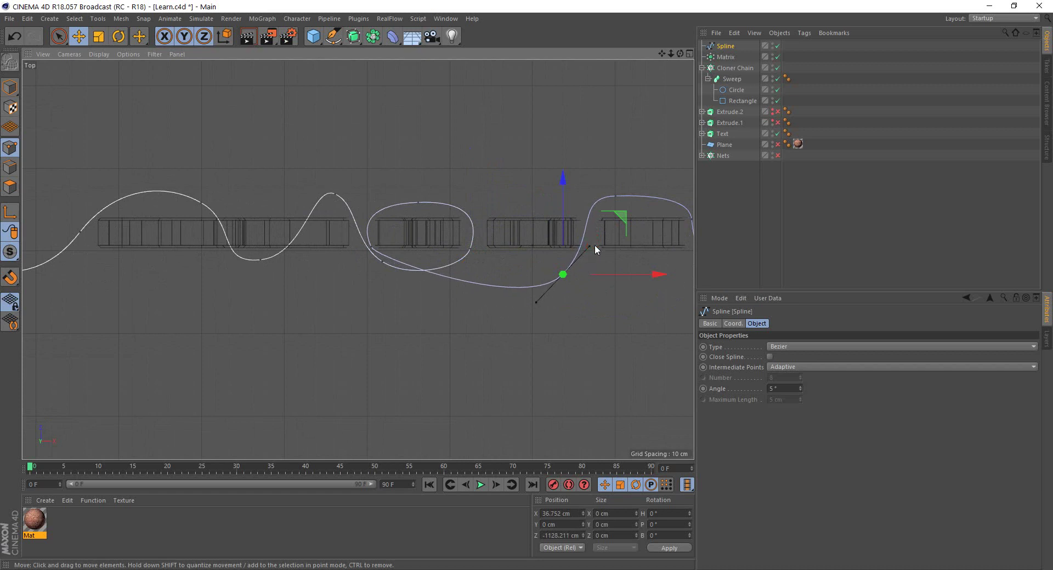
drag(639, 196, 688, 138)
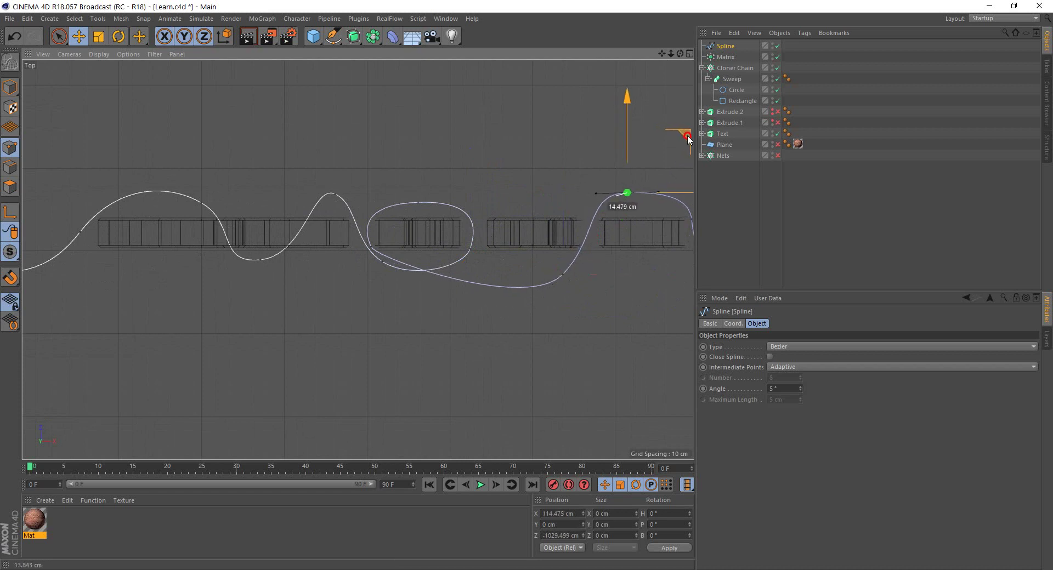
alt+middle_drag(576, 236, 527, 248)
click(532, 222)
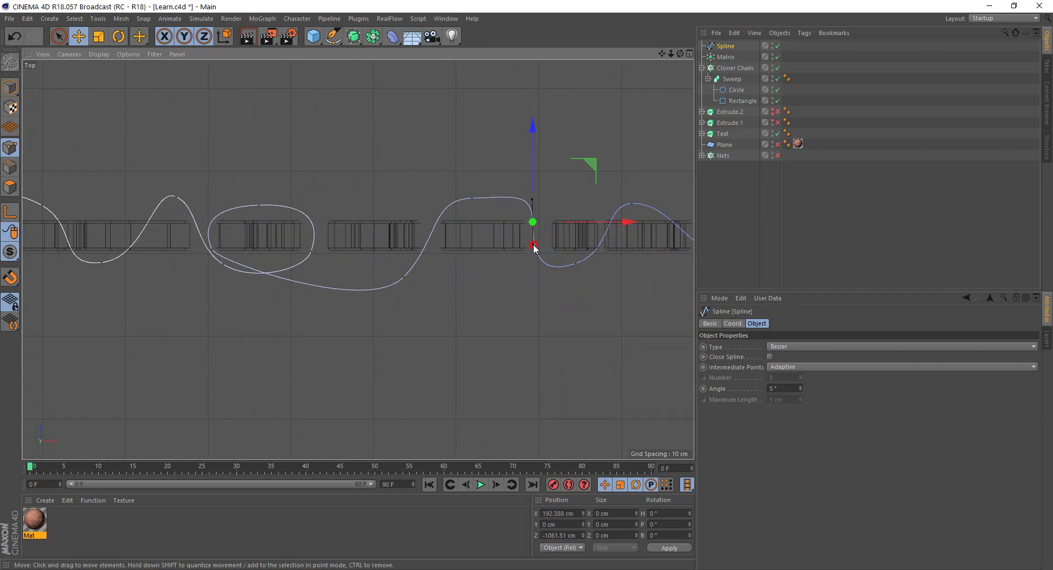
drag(594, 167, 596, 189)
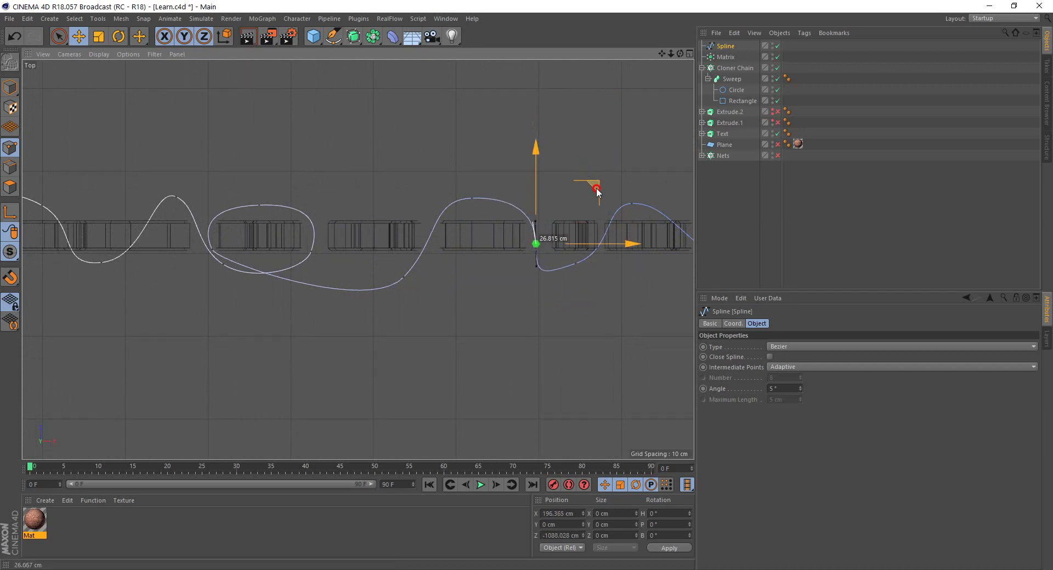
click(574, 262)
drag(605, 253, 605, 266)
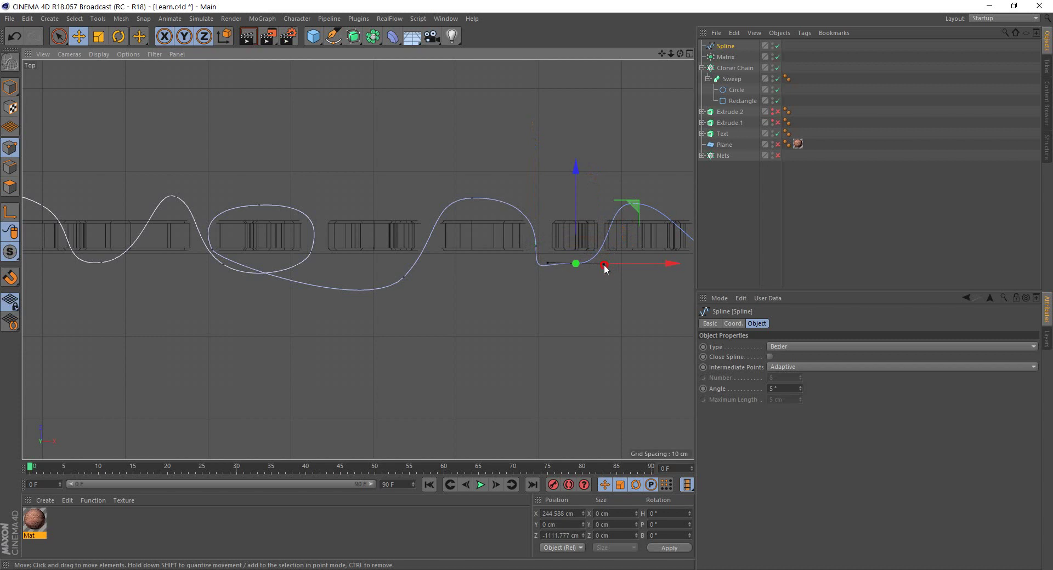
click(536, 247)
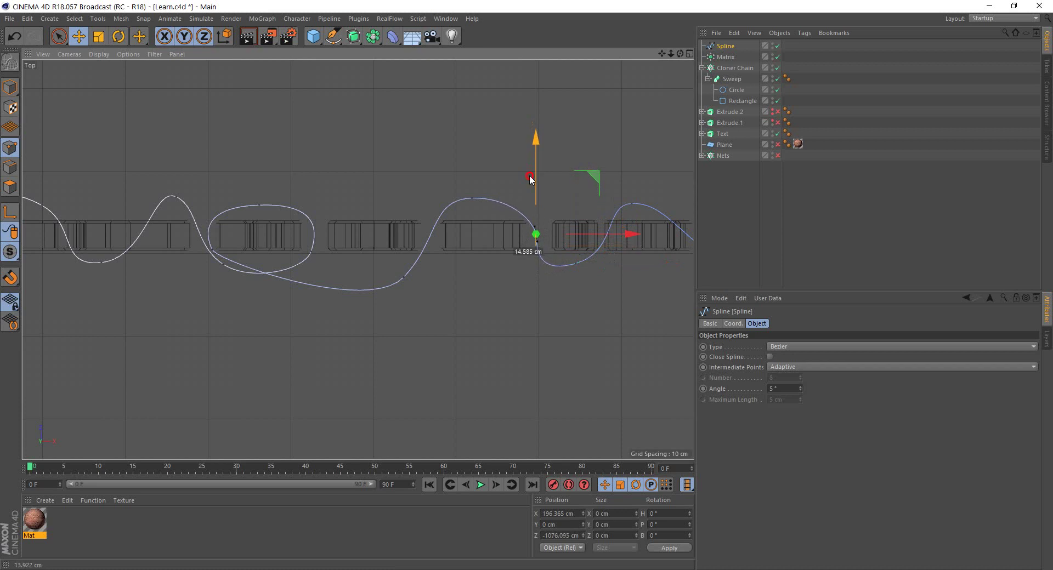
Fine-tune the last spline points and tangents, then switch to the four-view layout.
alt+middle_drag(603, 261, 419, 291)
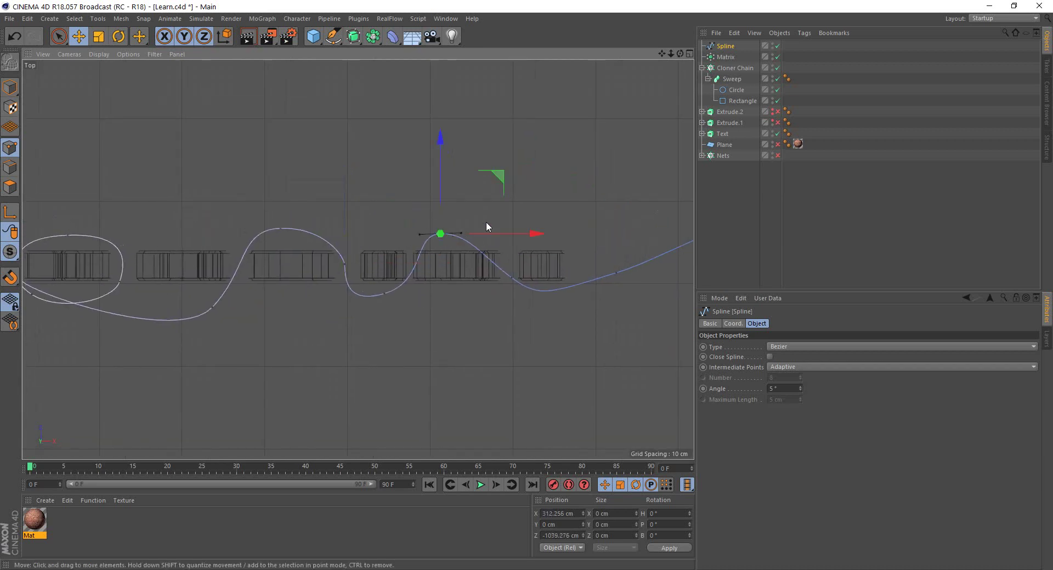
drag(493, 180, 481, 177)
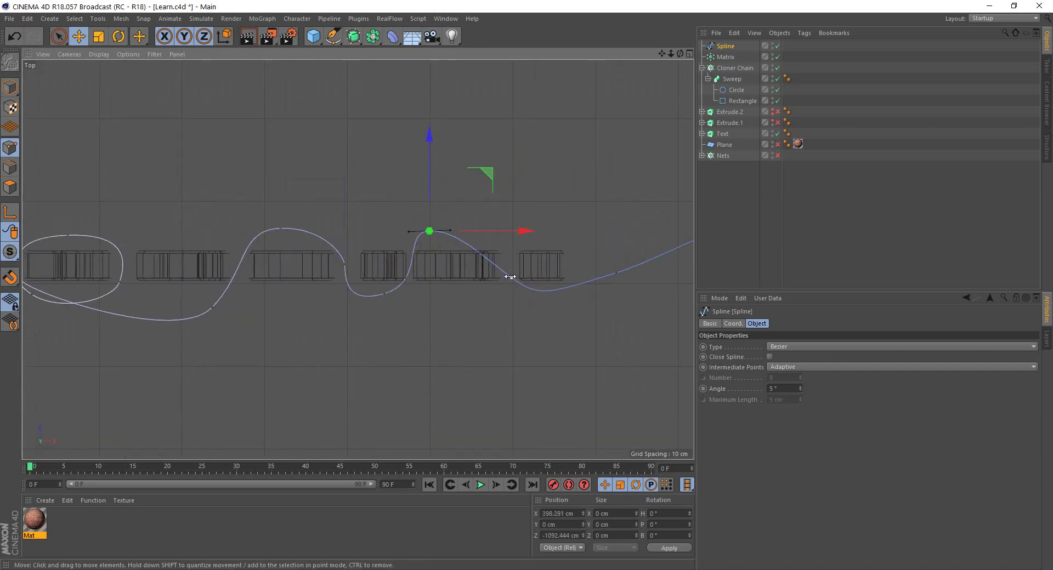
drag(491, 262, 510, 241)
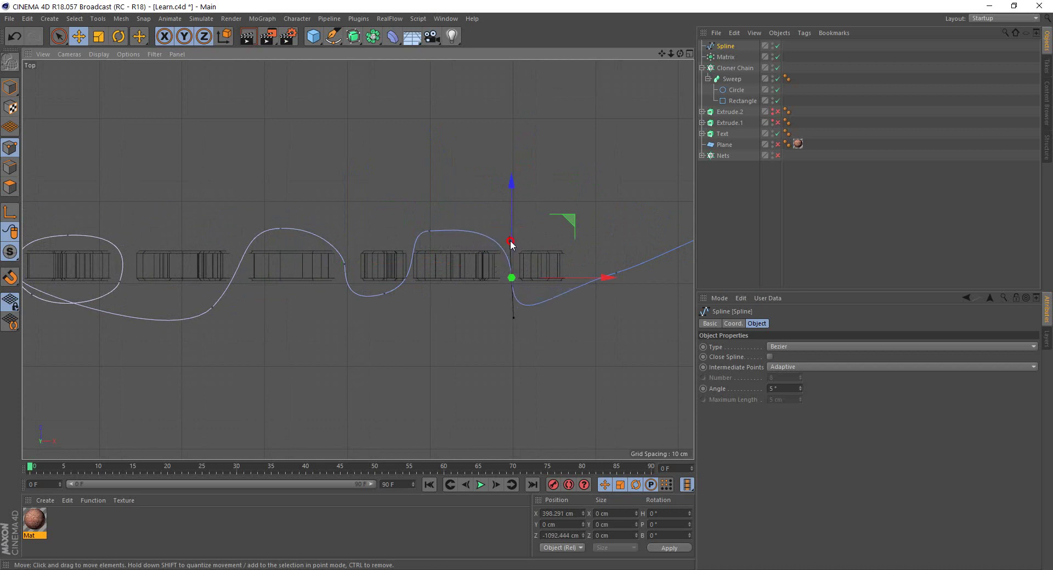
click(430, 230)
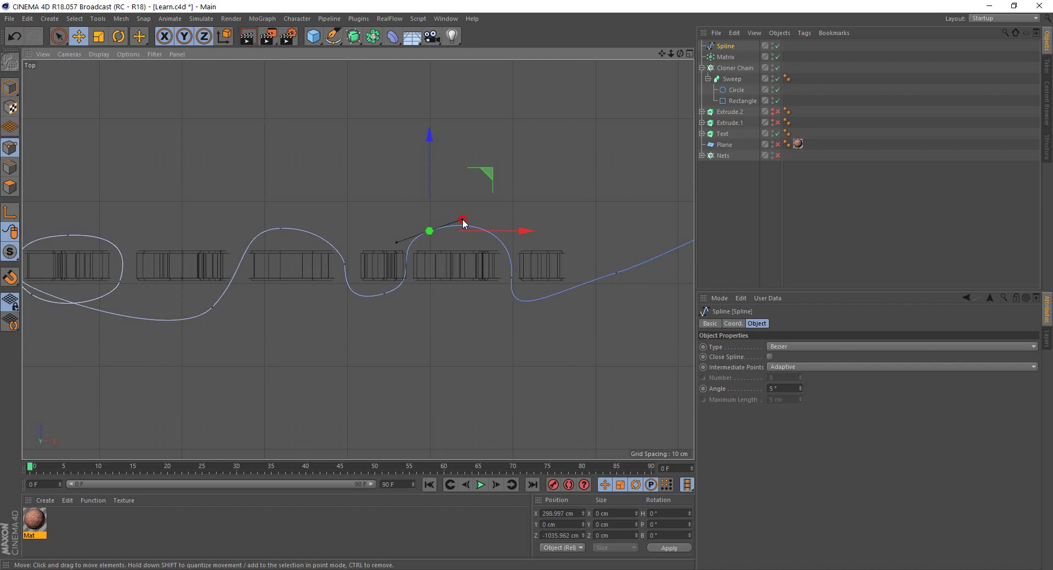
drag(404, 242, 412, 241)
click(451, 336)
middle_click(482, 342)
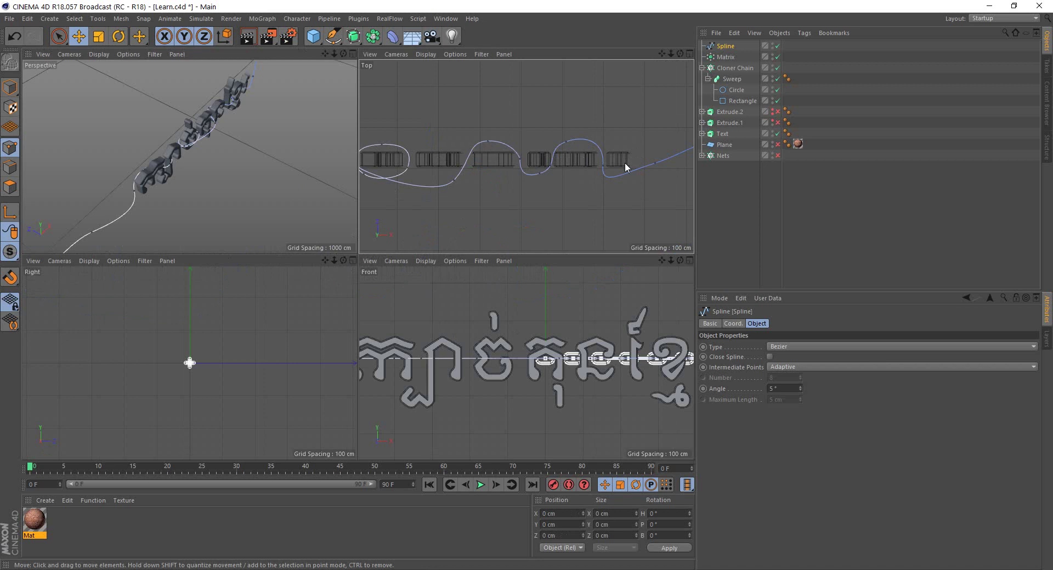
Maximize the Perspective view, then orbit and zoom in close on the letters and chain.
middle_click(344, 220)
mouse_move(537, 288)
alt+mouse_down()
mouse_move(324, 224)
mouse_move(509, 370)
mouse_move(540, 324)
mouse_move(504, 249)
alt+mouse_up()
scroll(322, 222, up, 3)
Move the spline point beside the first letters along X, back in depth, and down below the letter.
mouse_move(294, 302)
alt+mouse_down()
mouse_move(462, 304)
mouse_move(235, 189)
mouse_move(415, 232)
alt+mouse_up()
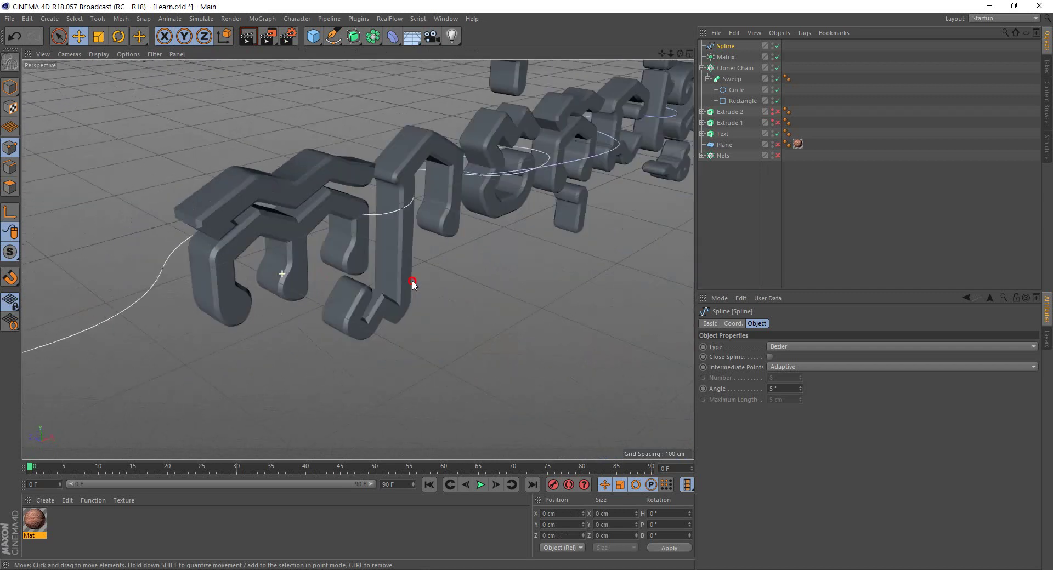
click(415, 227)
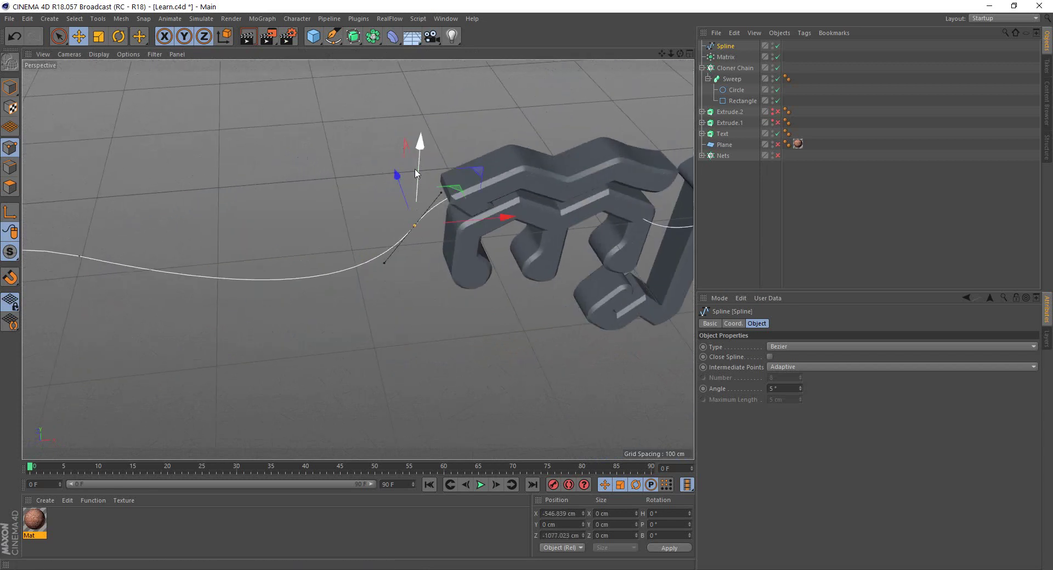
mouse_move(647, 235)
alt+mouse_down()
mouse_move(587, 298)
mouse_move(592, 333)
mouse_move(587, 216)
mouse_move(523, 248)
mouse_move(477, 226)
alt+mouse_up()
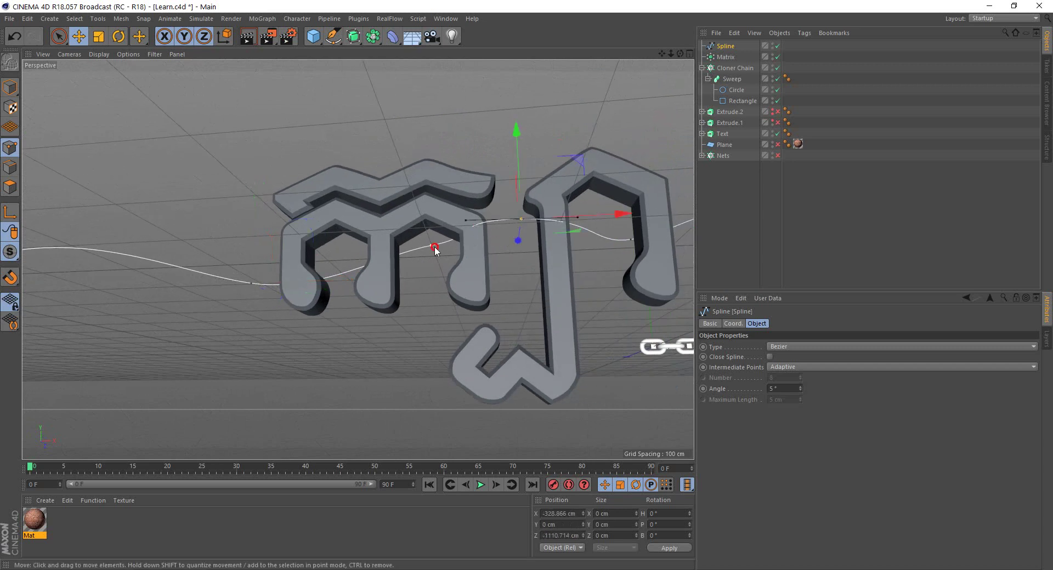
drag(453, 250, 511, 236)
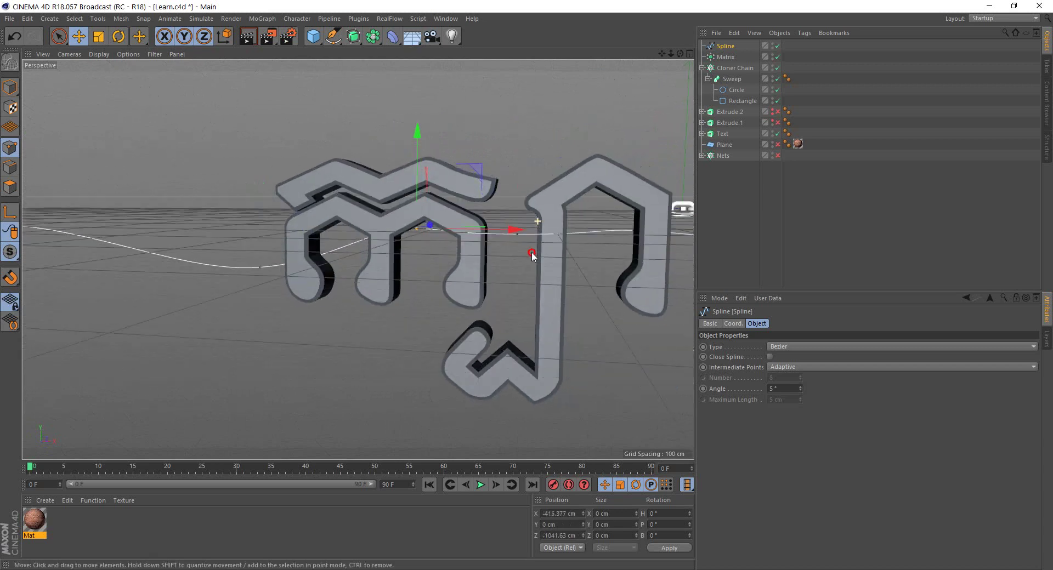
mouse_move(555, 287)
alt+mouse_down()
mouse_move(526, 230)
mouse_move(573, 301)
mouse_move(535, 240)
alt+mouse_up()
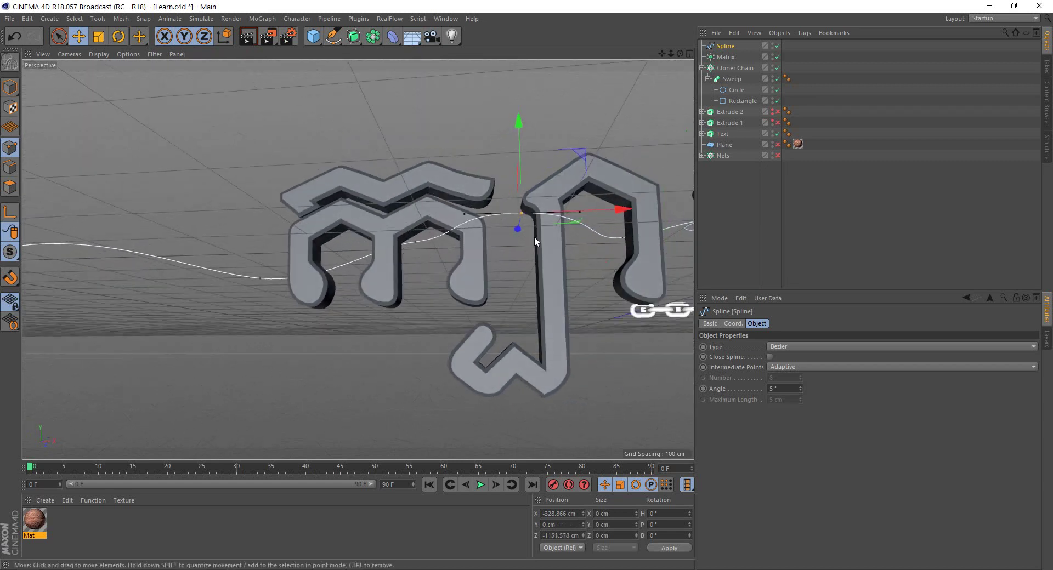
mouse_move(522, 188)
mouse_down()
mouse_move(520, 248)
mouse_move(482, 312)
mouse_move(437, 331)
mouse_move(394, 308)
mouse_up()
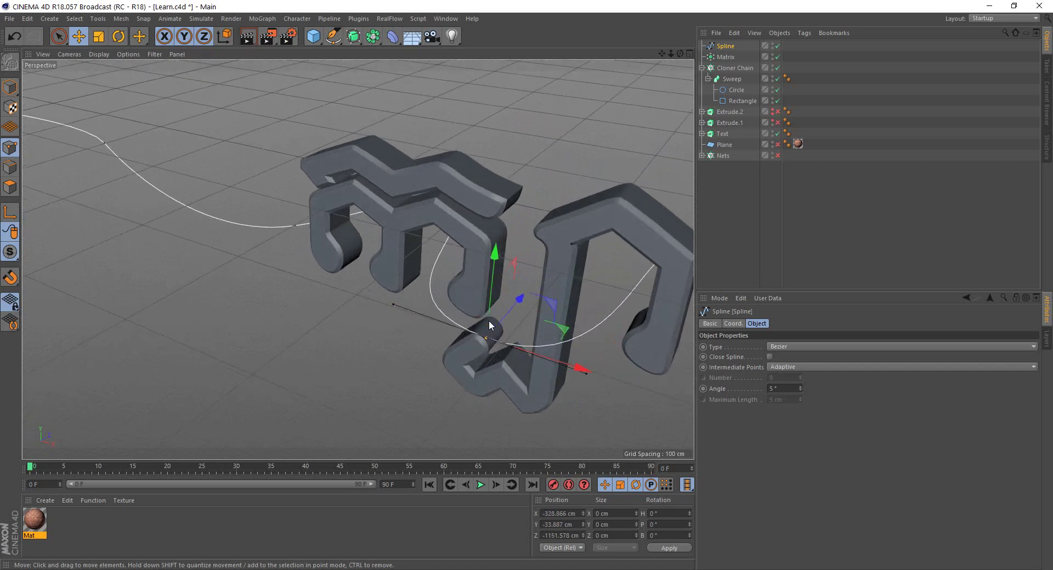
alt+drag(488, 325, 331, 384)
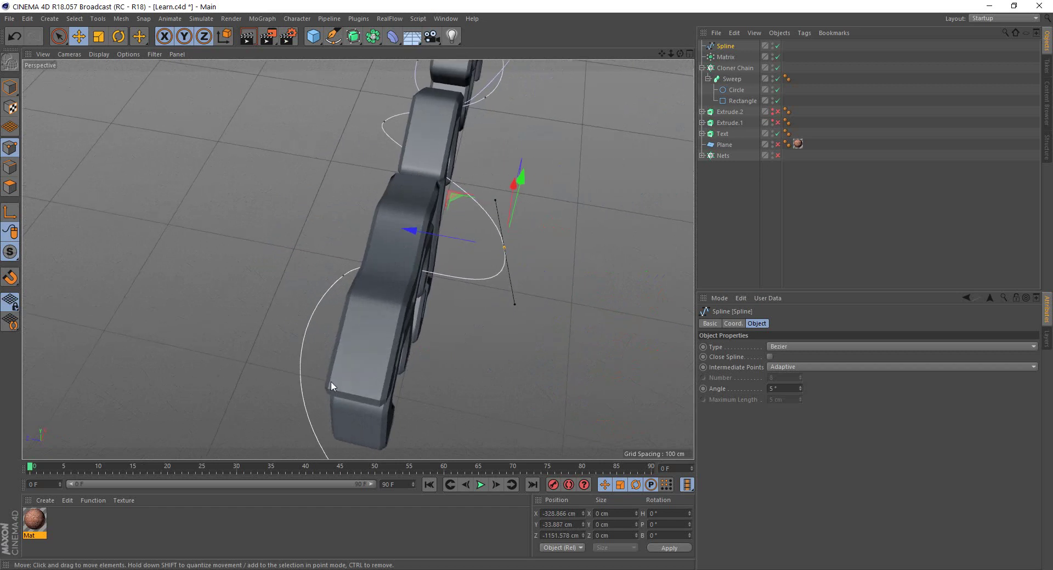
mouse_move(418, 265)
alt+mouse_down()
mouse_move(508, 389)
mouse_move(515, 326)
alt+mouse_up()
mouse_move(636, 401)
mouse_down()
mouse_move(535, 388)
mouse_move(527, 318)
mouse_move(526, 360)
mouse_move(505, 372)
mouse_up()
mouse_move(489, 325)
mouse_down()
mouse_move(490, 354)
mouse_move(558, 399)
mouse_move(631, 350)
mouse_move(356, 265)
mouse_move(422, 293)
mouse_move(279, 298)
mouse_move(360, 295)
mouse_move(538, 339)
mouse_move(510, 341)
mouse_up()
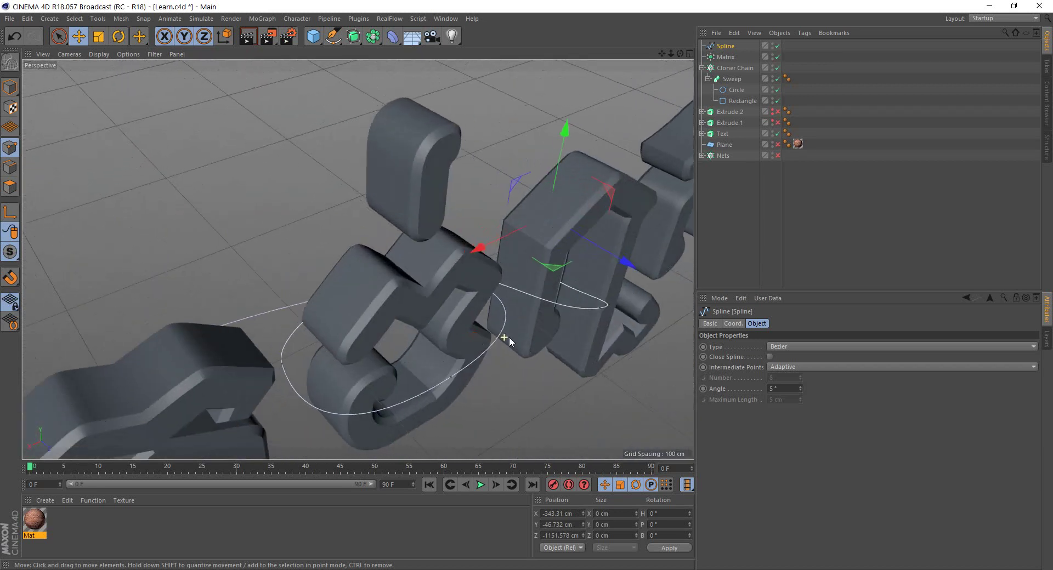
Lift the spline's end point and raise another point so the curve wraps the middle letter.
click(599, 308)
mouse_move(608, 256)
mouse_down()
mouse_move(593, 298)
mouse_move(494, 246)
mouse_move(505, 275)
mouse_move(376, 279)
mouse_move(329, 297)
mouse_move(331, 265)
mouse_move(325, 291)
mouse_up()
click(316, 256)
mouse_move(590, 263)
alt+mouse_down()
mouse_move(569, 237)
mouse_move(594, 228)
mouse_move(571, 290)
mouse_move(570, 377)
mouse_move(576, 307)
alt+mouse_up()
click(573, 290)
drag(564, 260, 554, 132)
alt+drag(524, 182, 429, 248)
click(311, 252)
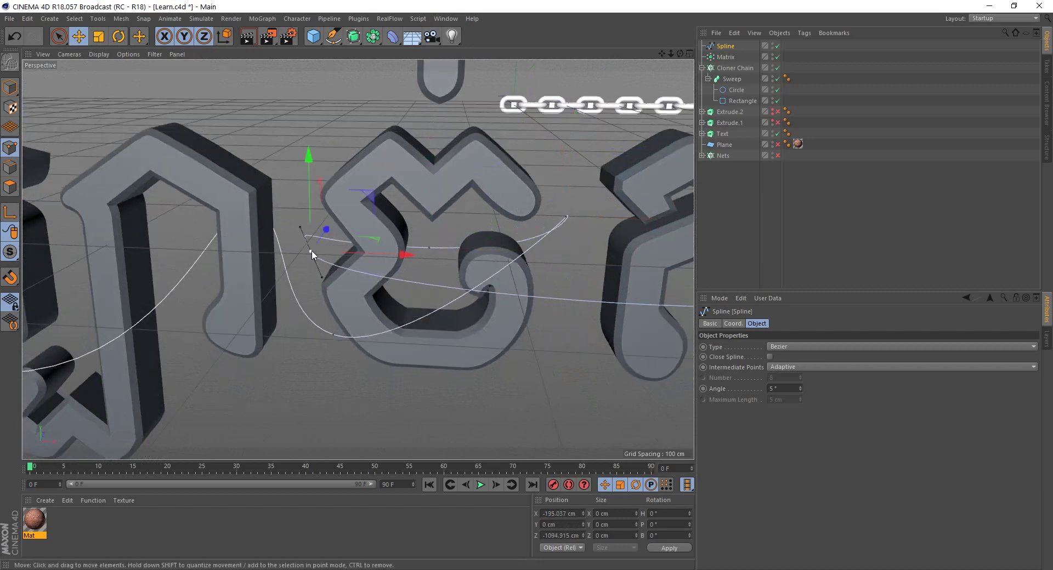
Shift the loop's points along X and raise the lower point near the chain links.
drag(311, 250, 494, 274)
scroll(494, 275, up, 5)
mouse_move(517, 376)
alt+mouse_down()
mouse_move(529, 399)
mouse_move(420, 366)
alt+mouse_up()
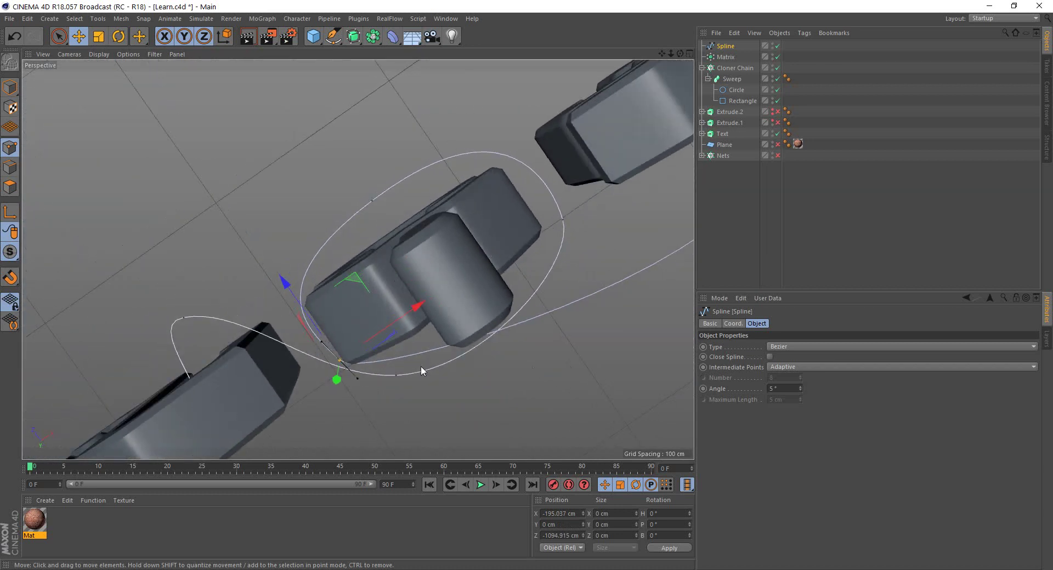
drag(394, 322, 429, 232)
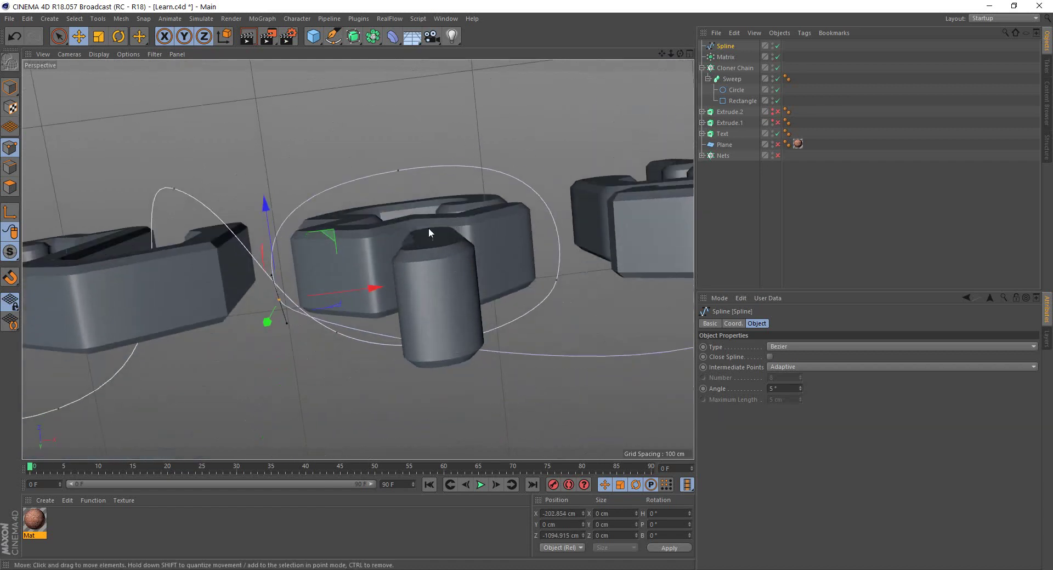
click(398, 171)
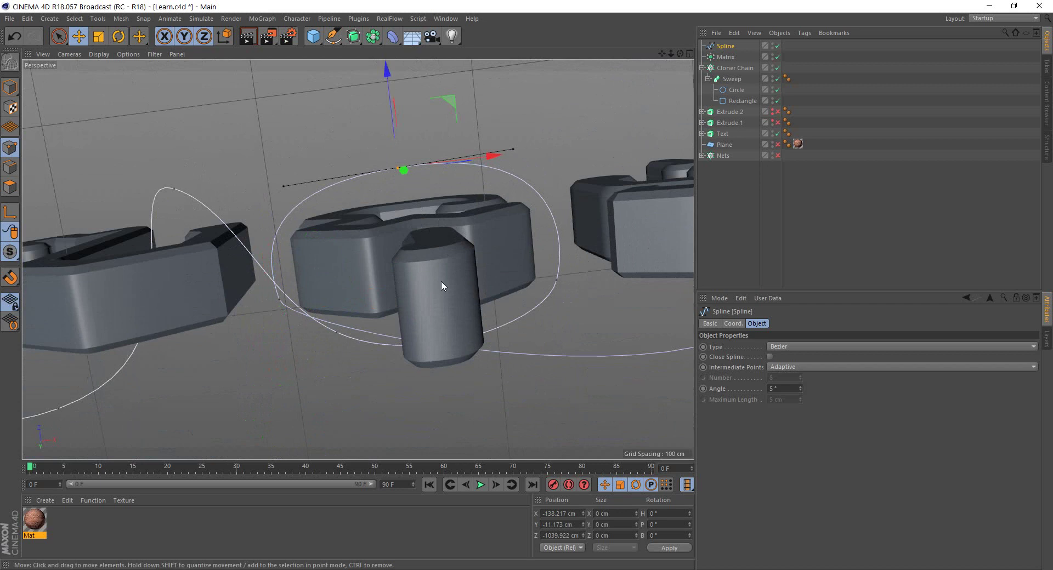
alt+drag(441, 281, 479, 258)
alt+drag(458, 379, 540, 269)
click(331, 377)
mouse_move(330, 376)
mouse_down()
mouse_move(328, 362)
mouse_move(286, 367)
mouse_up()
Lower the neighbouring point about 20 cm and shift the next point about 5 cm along X.
click(273, 326)
mouse_move(370, 315)
alt+mouse_down()
mouse_move(255, 218)
mouse_move(576, 284)
mouse_move(453, 195)
mouse_move(473, 305)
alt+mouse_up()
alt+drag(550, 315, 567, 287)
mouse_move(564, 252)
mouse_down()
mouse_move(597, 272)
mouse_move(465, 170)
mouse_move(470, 246)
mouse_move(530, 235)
mouse_up()
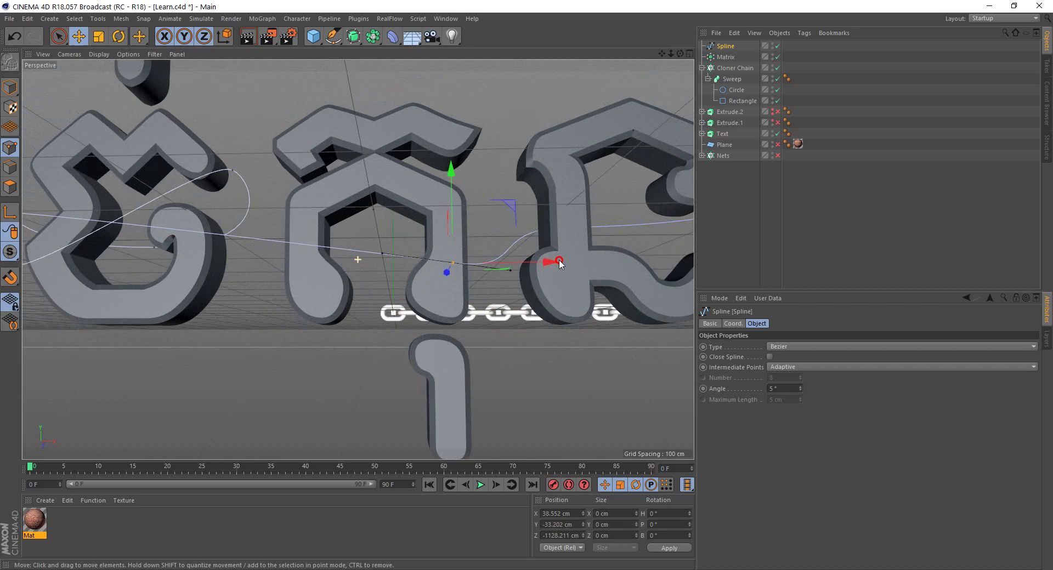
mouse_move(452, 187)
mouse_down()
mouse_move(435, 235)
mouse_move(557, 235)
mouse_move(383, 209)
mouse_move(411, 347)
mouse_move(384, 253)
mouse_up()
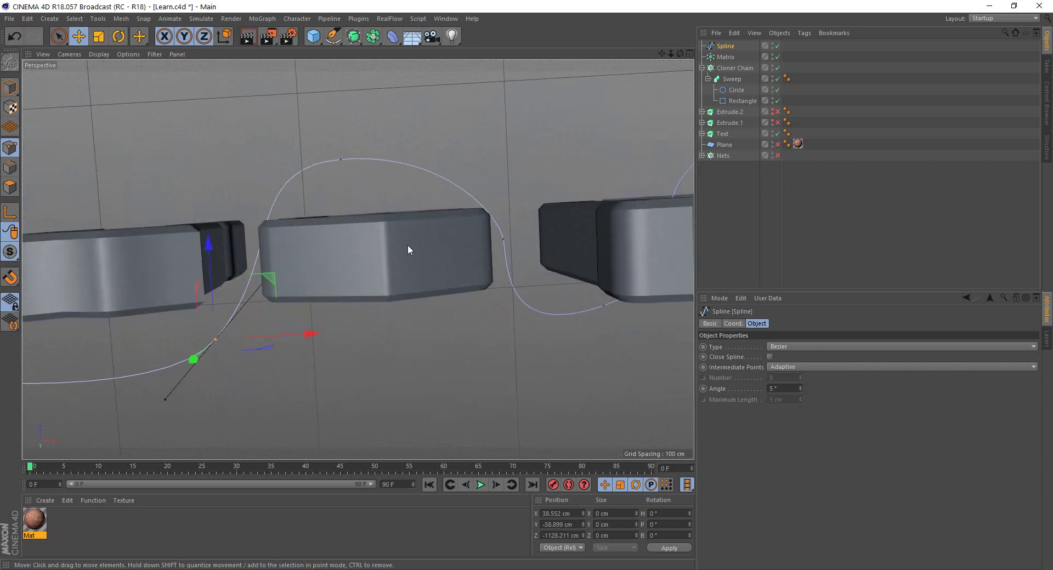
click(502, 239)
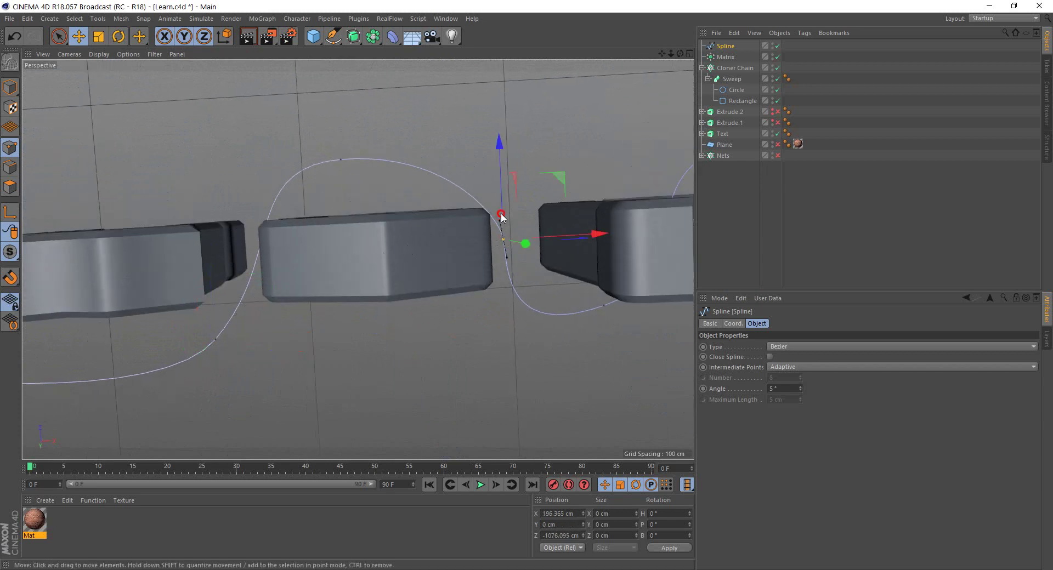
drag(572, 236, 585, 238)
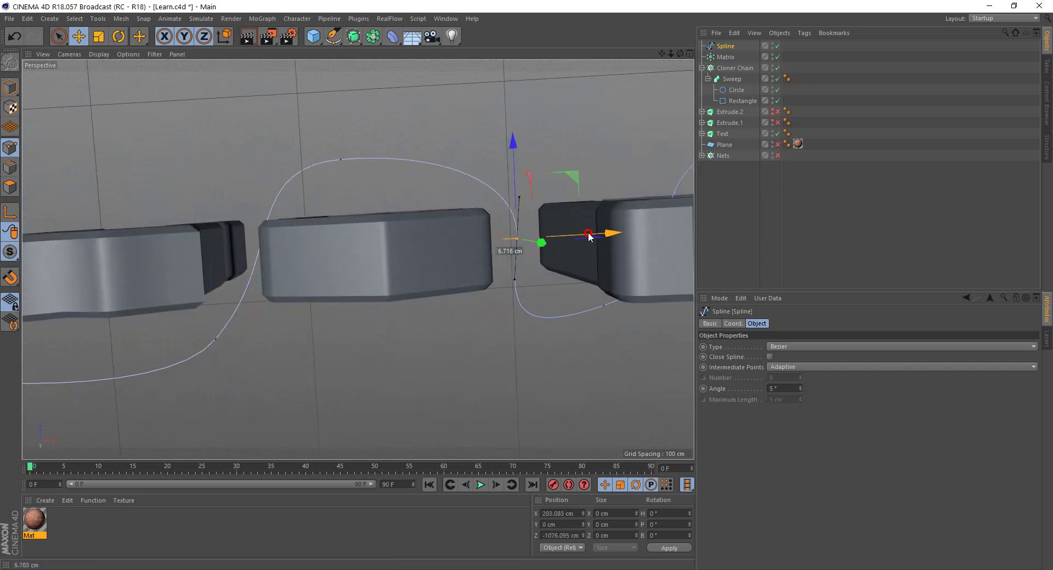
mouse_move(571, 336)
alt+mouse_down()
mouse_move(615, 298)
mouse_move(630, 233)
alt+mouse_up()
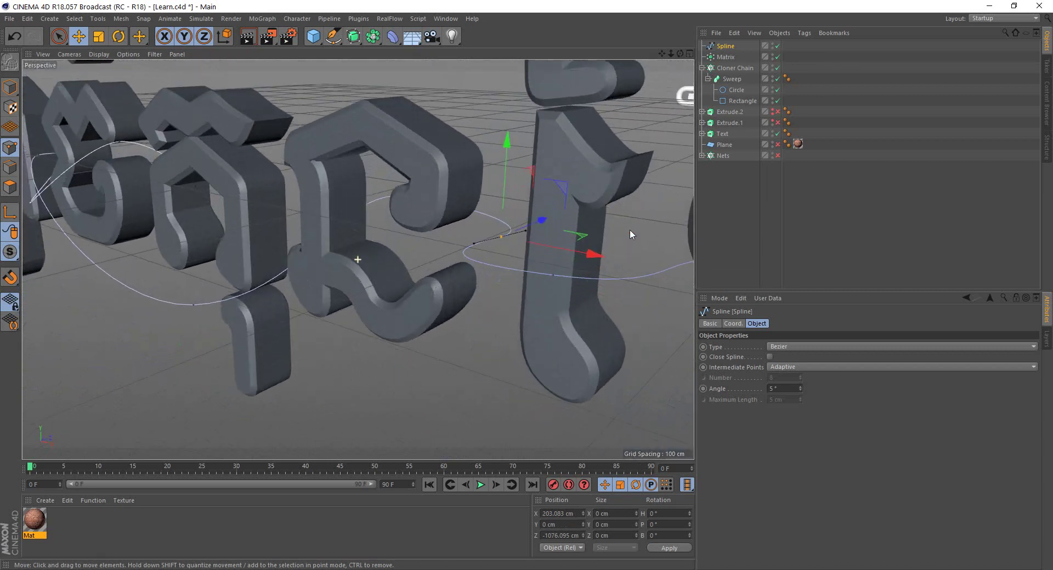
Undo a stray move, then raise the top spline point about 20 cm and push it back in depth.
mouse_move(554, 282)
mouse_down()
mouse_move(507, 243)
mouse_move(510, 233)
mouse_move(566, 271)
mouse_move(603, 230)
mouse_move(298, 255)
mouse_move(307, 218)
mouse_move(266, 198)
mouse_move(268, 214)
mouse_move(284, 169)
mouse_move(404, 188)
mouse_move(406, 237)
mouse_up()
scroll(577, 251, down, 3)
key(ctrl+z)
click(409, 89)
alt+drag(485, 121, 318, 148)
mouse_move(411, 134)
alt+mouse_down()
mouse_move(437, 176)
mouse_move(527, 113)
mouse_move(409, 258)
mouse_move(411, 273)
mouse_move(412, 161)
mouse_move(433, 193)
mouse_move(428, 212)
mouse_move(410, 181)
mouse_move(412, 263)
mouse_move(604, 281)
mouse_move(518, 282)
mouse_move(412, 253)
mouse_move(264, 246)
mouse_move(287, 204)
alt+mouse_up()
mouse_move(426, 192)
alt+mouse_down()
mouse_move(599, 312)
mouse_move(404, 230)
mouse_move(632, 244)
alt+mouse_up()
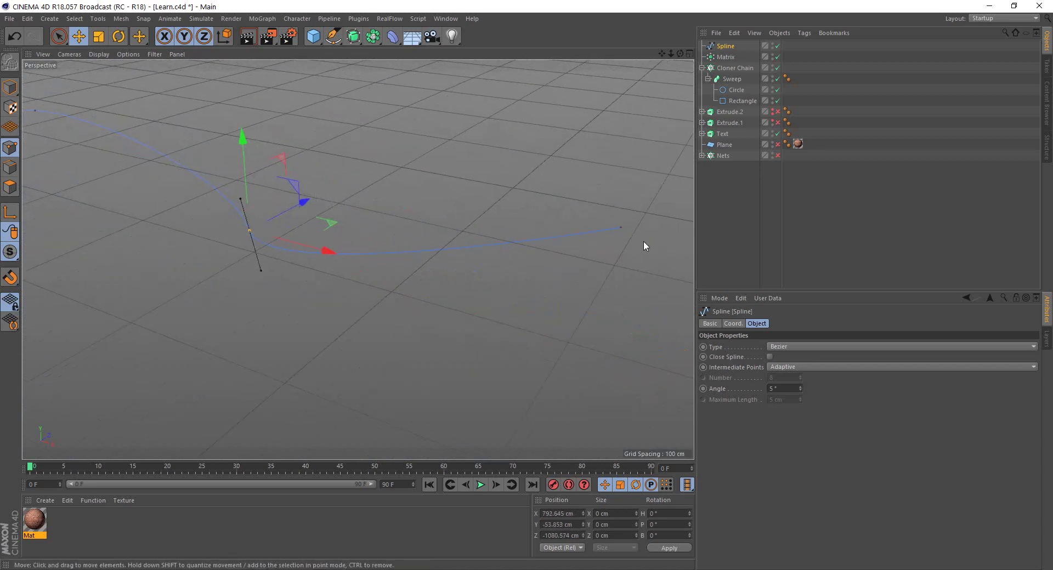
mouse_move(634, 202)
mouse_down()
mouse_move(603, 254)
mouse_move(364, 347)
mouse_move(343, 262)
mouse_move(249, 316)
mouse_move(470, 331)
mouse_move(418, 293)
mouse_move(468, 291)
mouse_move(444, 305)
mouse_up()
Orbit and zoom to a wide view of the spline through all letters, collapsing Cloner Chain.
scroll(216, 203, up, 3)
scroll(216, 203, up, 3)
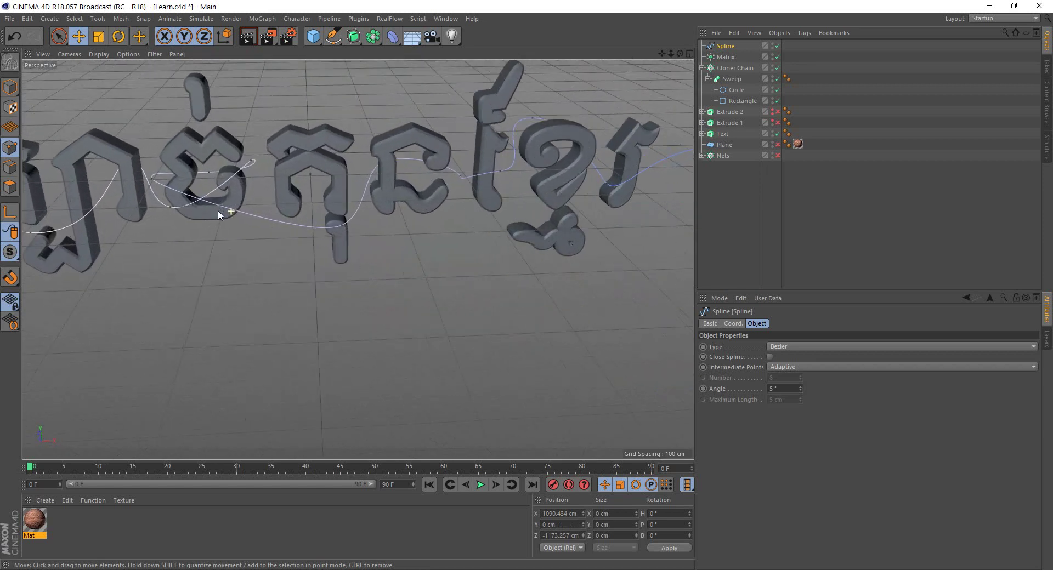
alt+drag(216, 203, 389, 239)
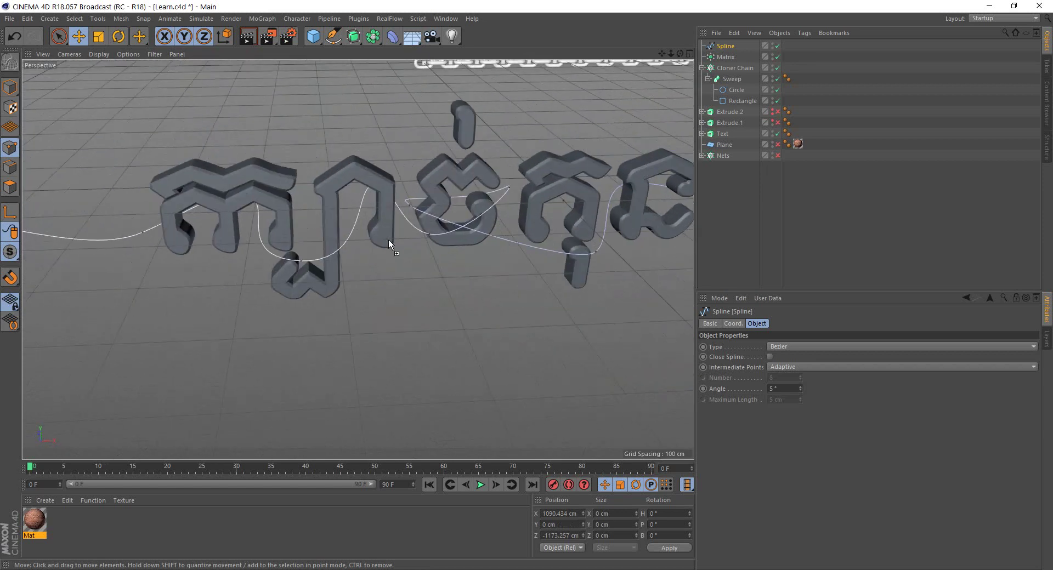
scroll(406, 219, down, 2)
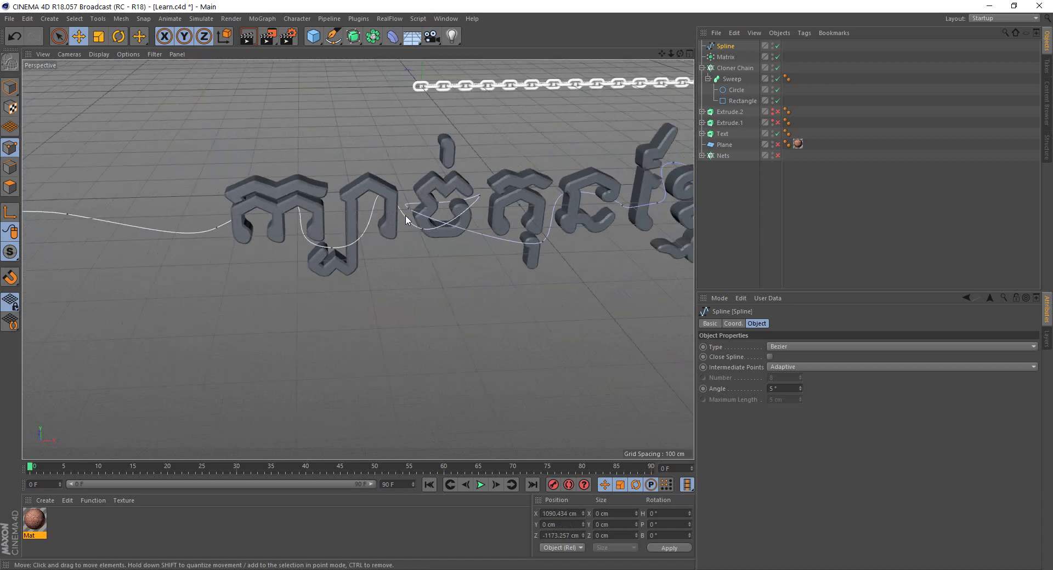
mouse_move(352, 248)
alt+mouse_down()
mouse_move(395, 275)
mouse_move(309, 267)
mouse_move(495, 156)
mouse_move(474, 203)
alt+mouse_up()
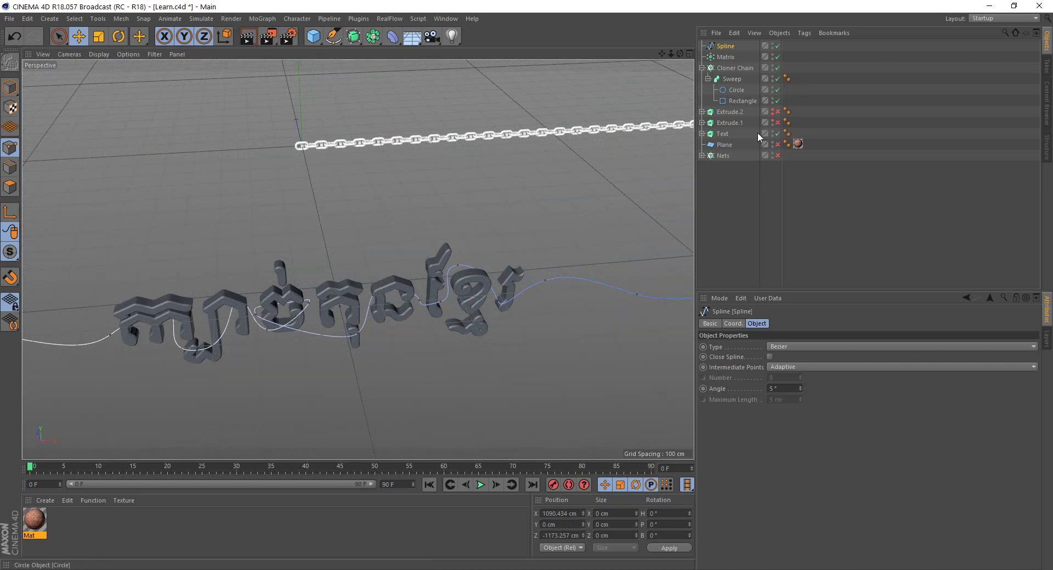
click(702, 68)
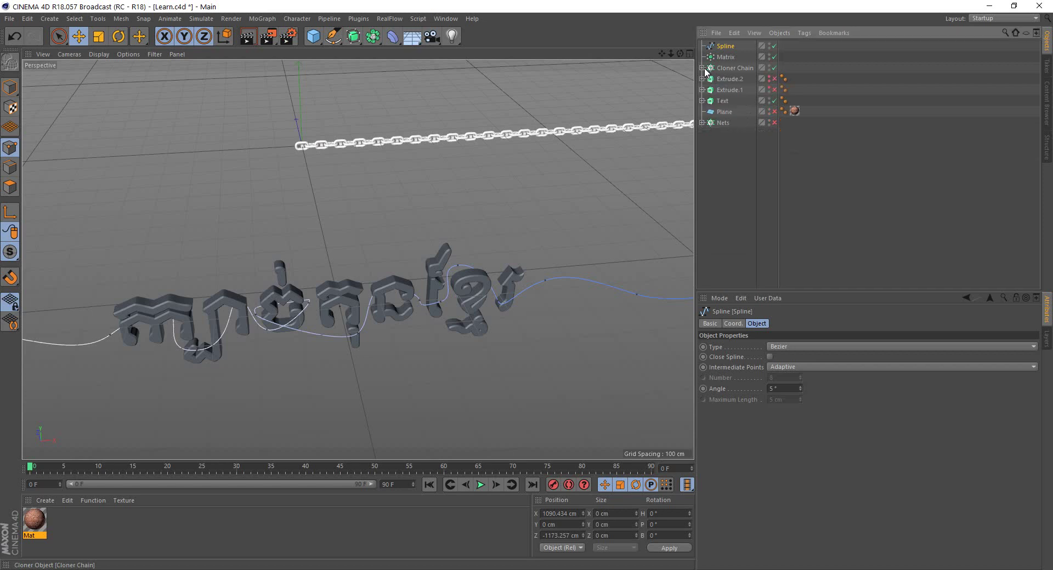
Collapse the Cloner Chain group in the Object Manager and leave Matrix deselected.
click(701, 68)
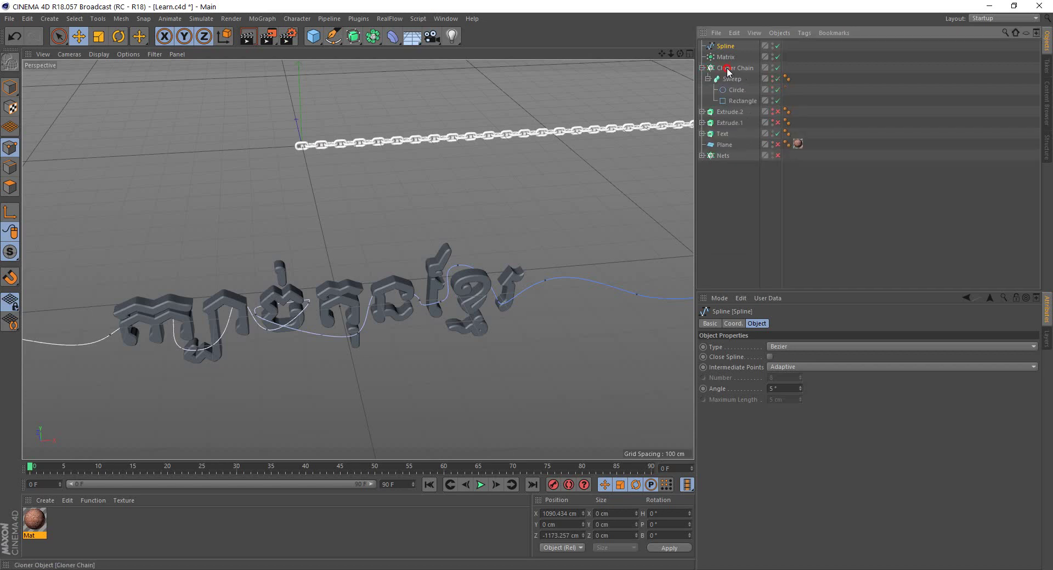
click(727, 69)
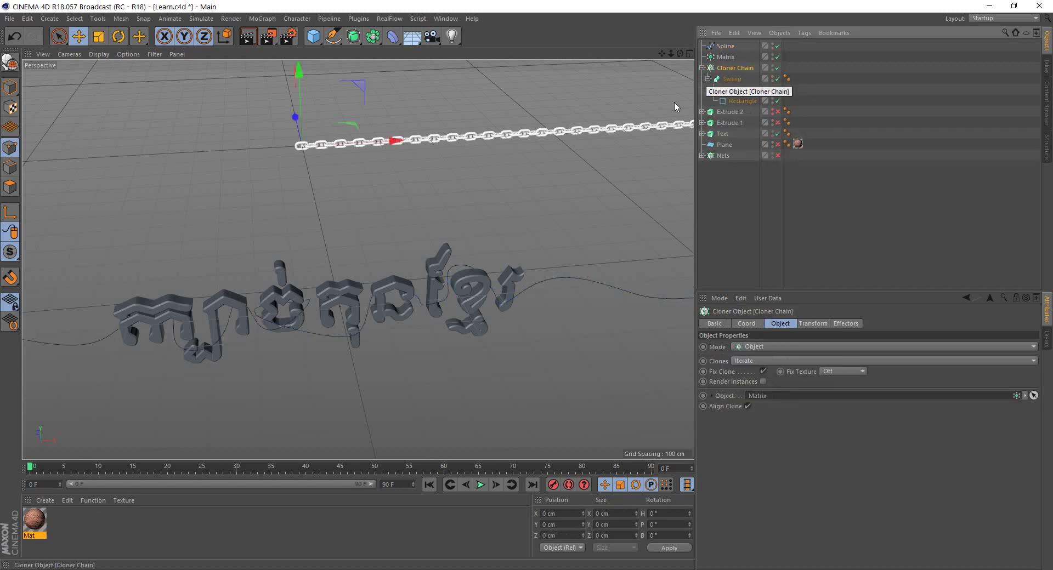
scroll(517, 124, up, 3)
scroll(517, 124, up, 2)
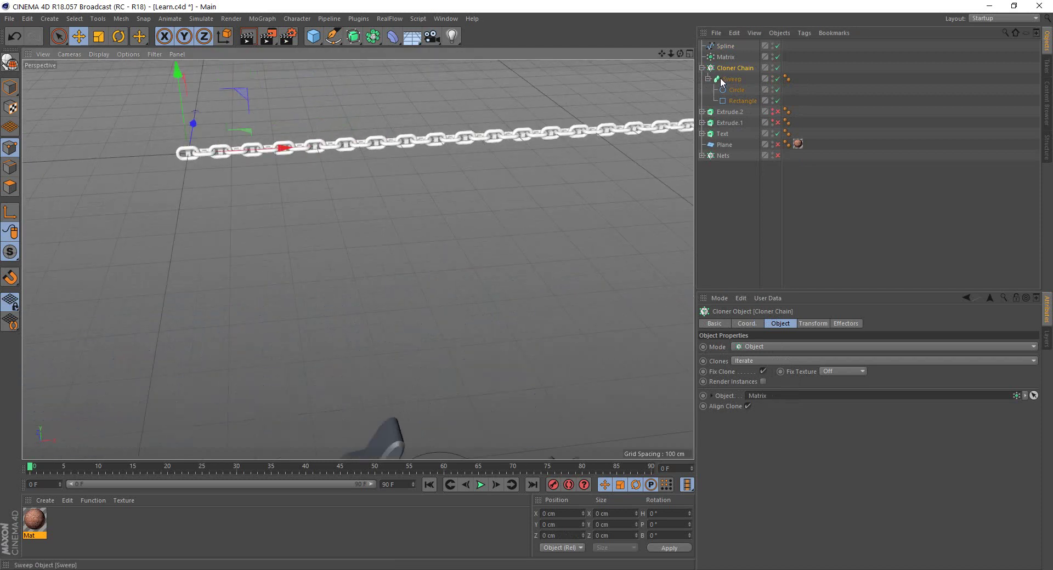
click(701, 68)
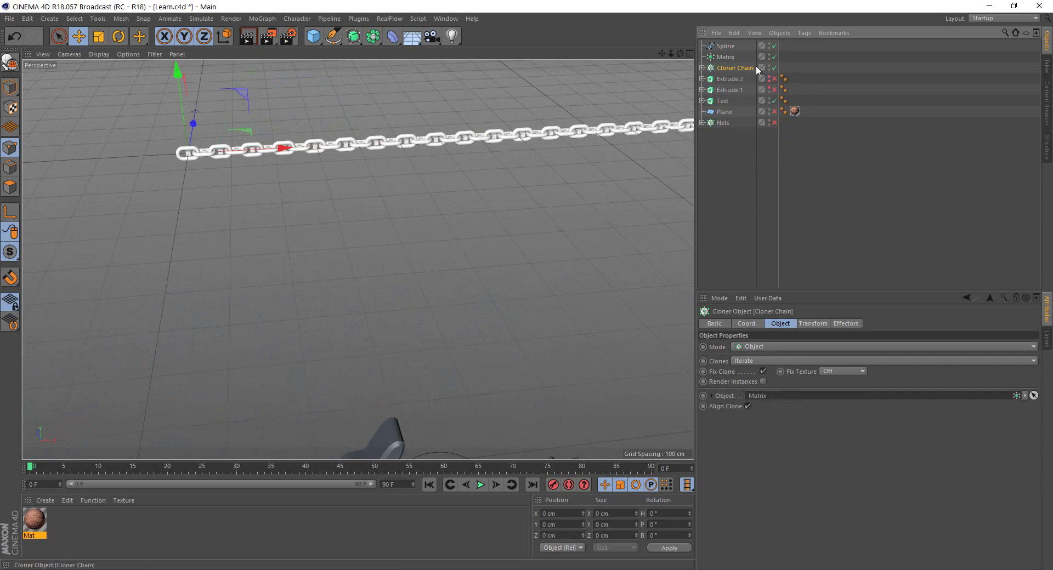
click(731, 57)
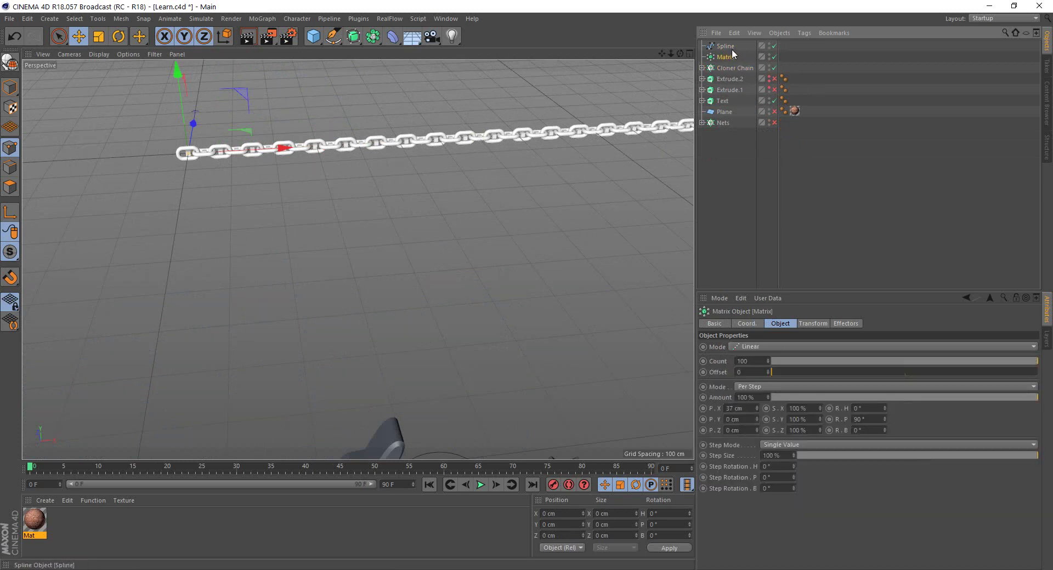
click(743, 168)
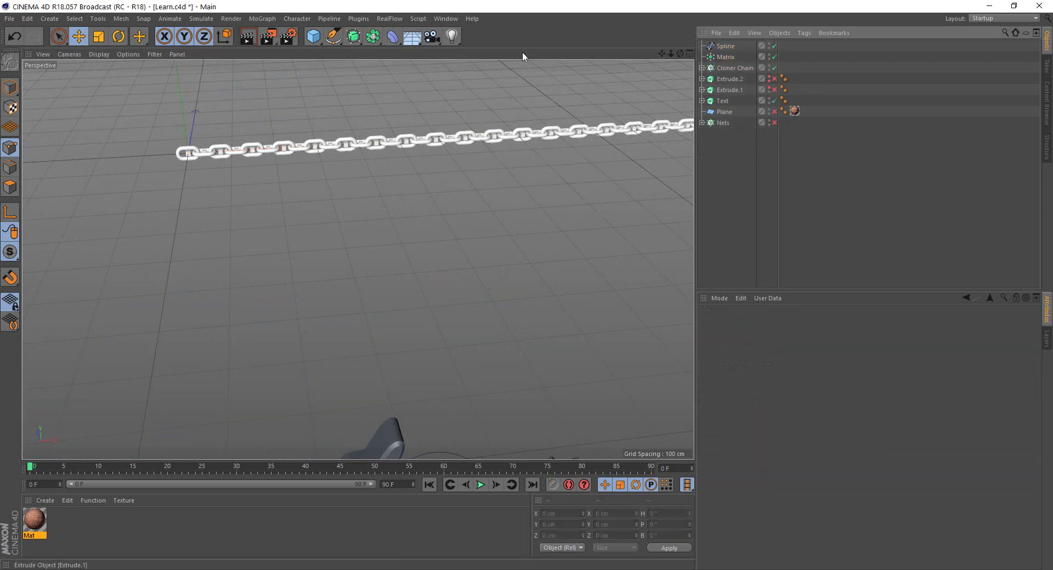
Add a Spline Wrap deformer, link Spline as its path, and parent it under Matrix.
drag(394, 38, 408, 149)
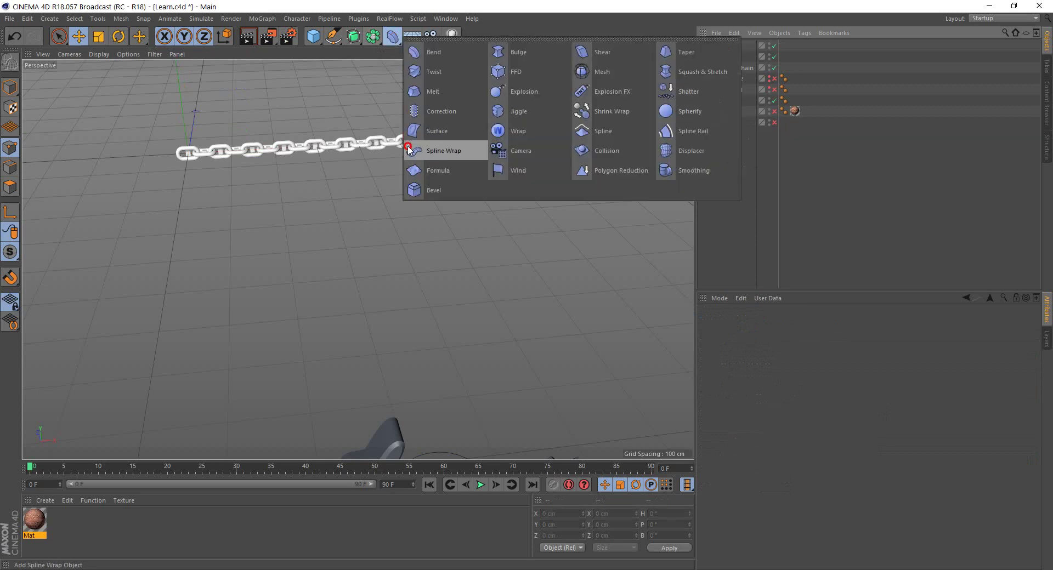
click(427, 152)
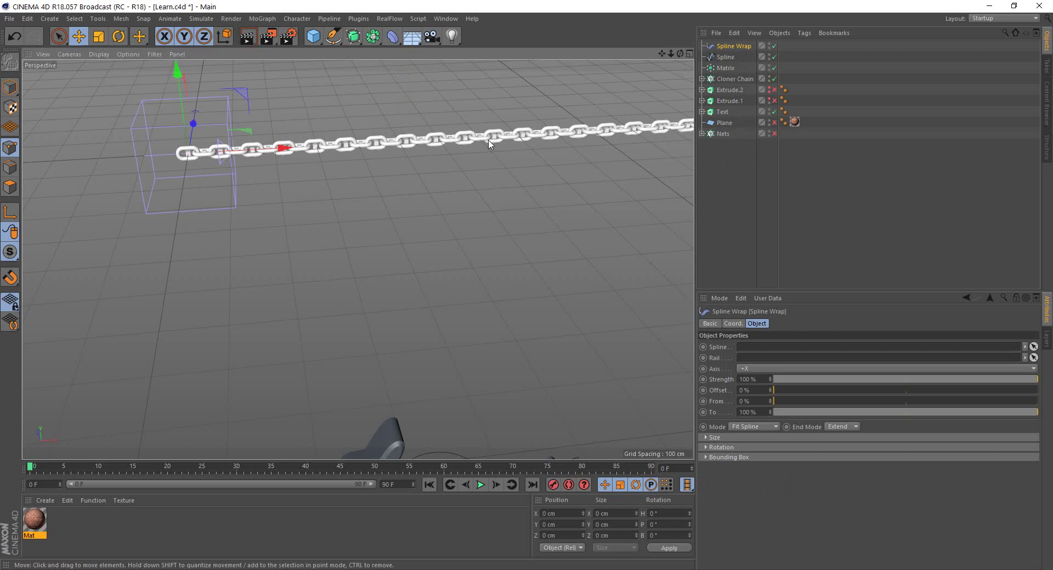
scroll(489, 144, down, 4)
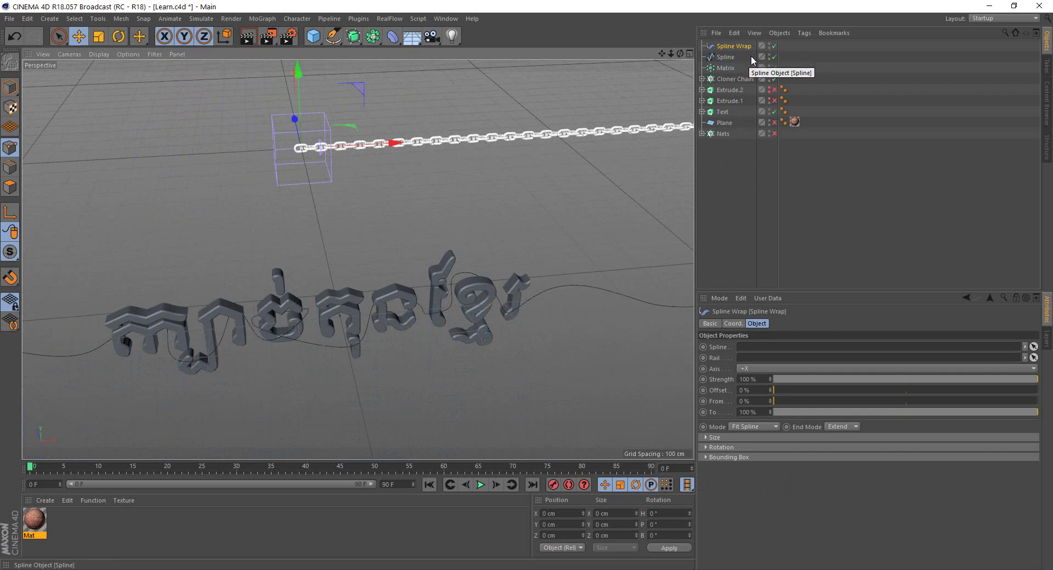
mouse_move(720, 59)
mouse_down()
mouse_move(751, 326)
mouse_move(744, 350)
mouse_up()
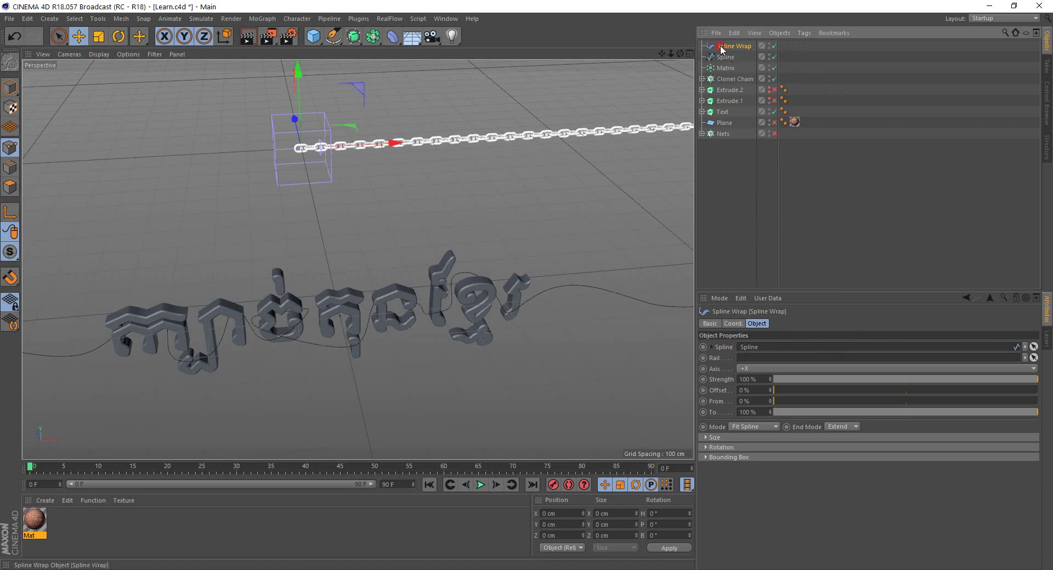
drag(715, 47, 725, 68)
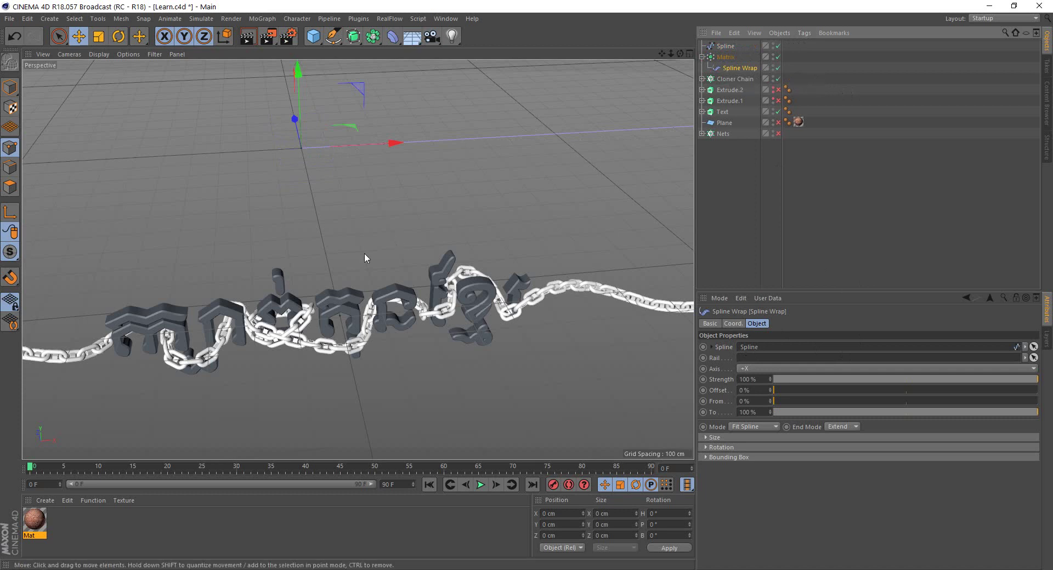
scroll(365, 255, down, 5)
scroll(386, 319, up, 5)
mouse_move(394, 299)
alt+mouse_down()
mouse_move(376, 236)
mouse_move(348, 281)
mouse_move(329, 367)
mouse_move(346, 251)
mouse_move(416, 177)
mouse_move(436, 172)
mouse_move(347, 196)
mouse_move(439, 169)
alt+mouse_up()
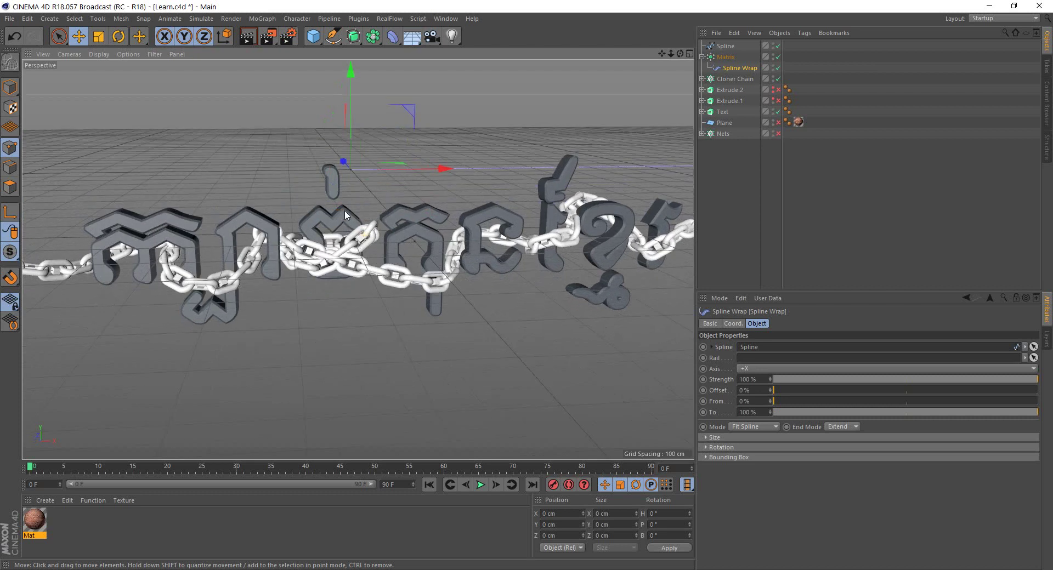
click(725, 57)
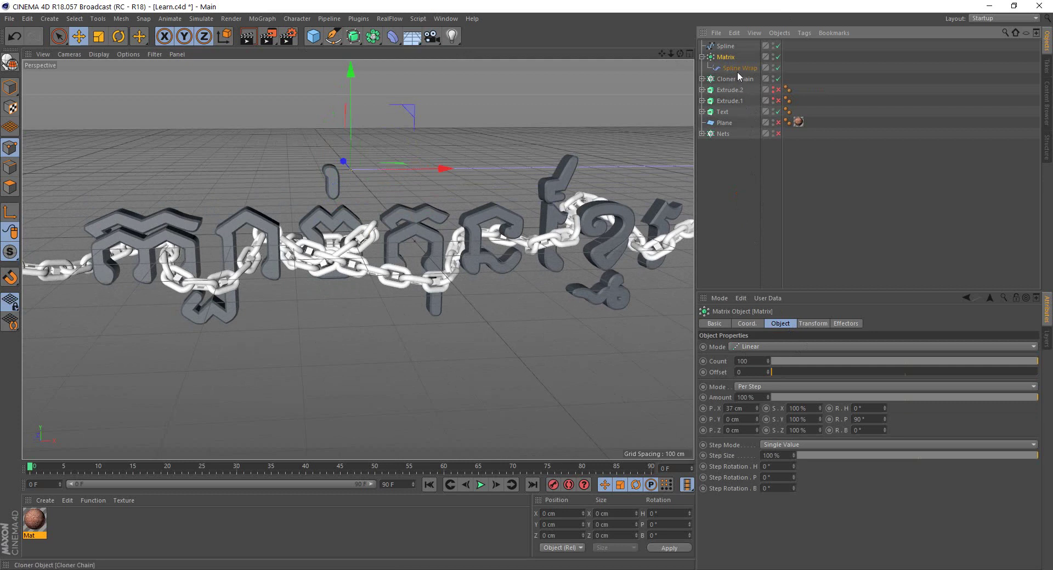
click(736, 69)
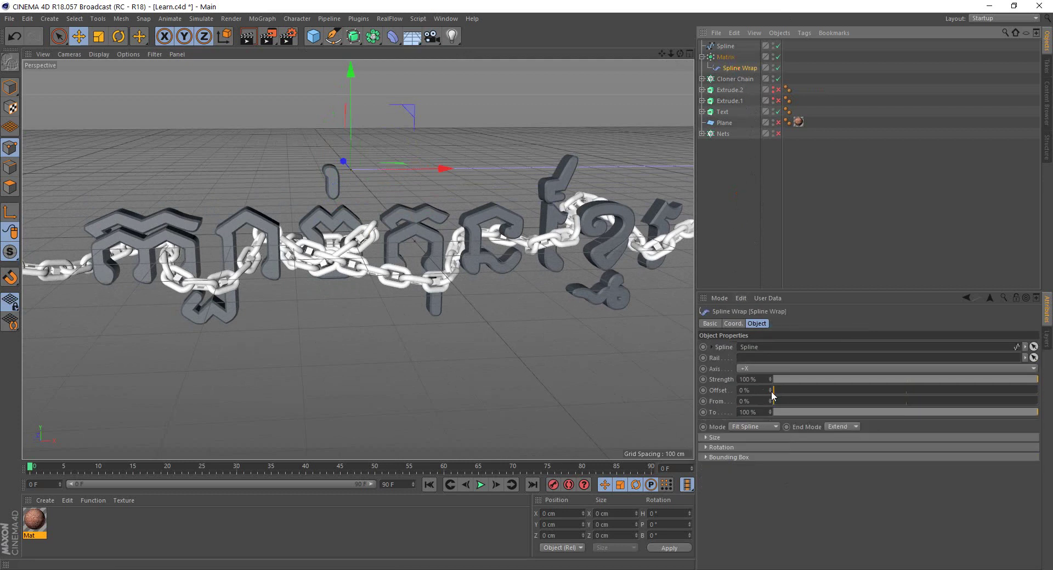
drag(770, 391, 771, 392)
drag(31, 469, 43, 469)
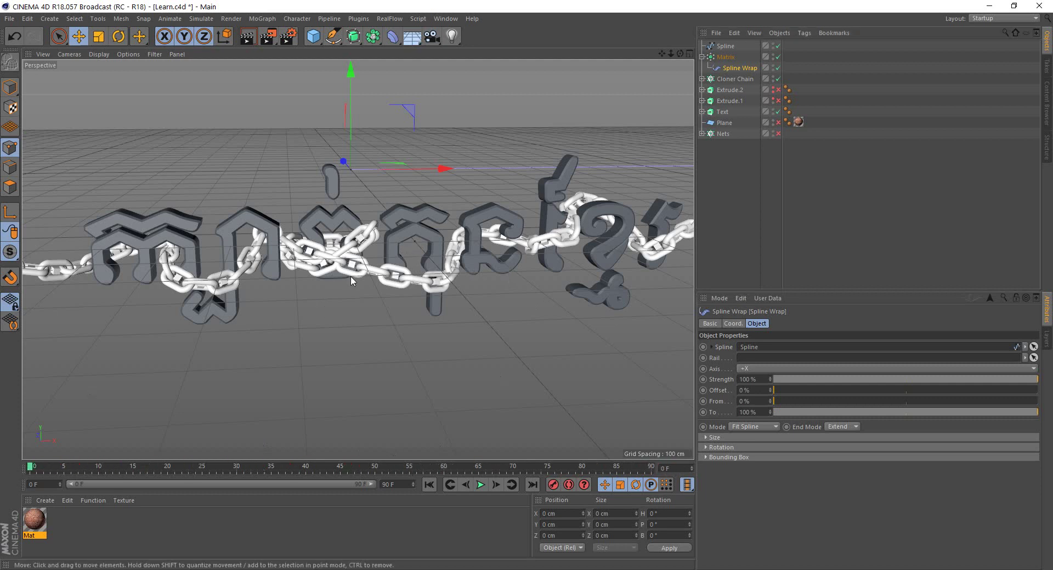
mouse_move(355, 287)
alt+mouse_down()
mouse_move(418, 287)
mouse_move(390, 294)
mouse_move(315, 258)
mouse_move(357, 256)
alt+mouse_up()
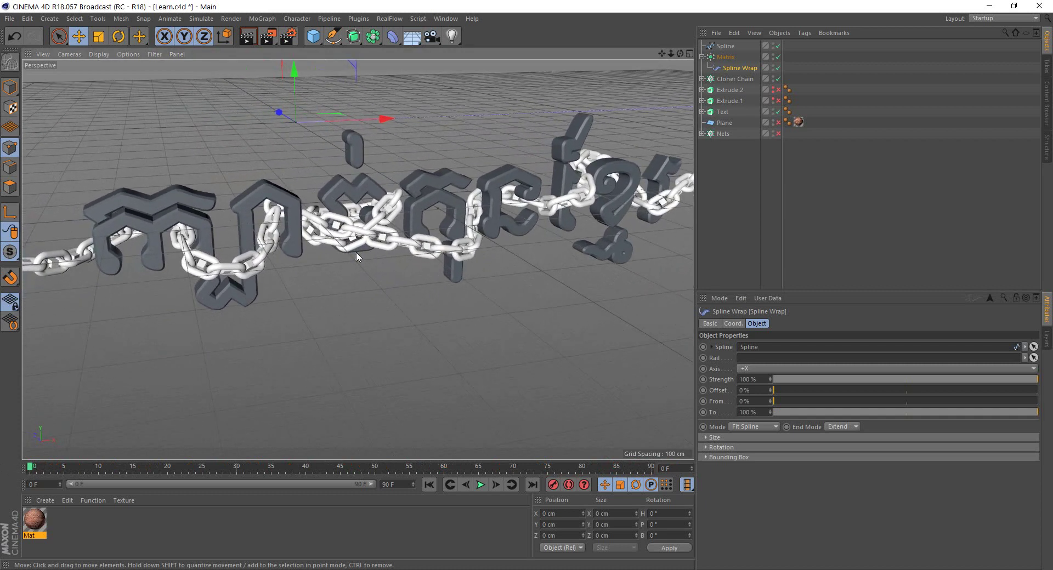
click(402, 482)
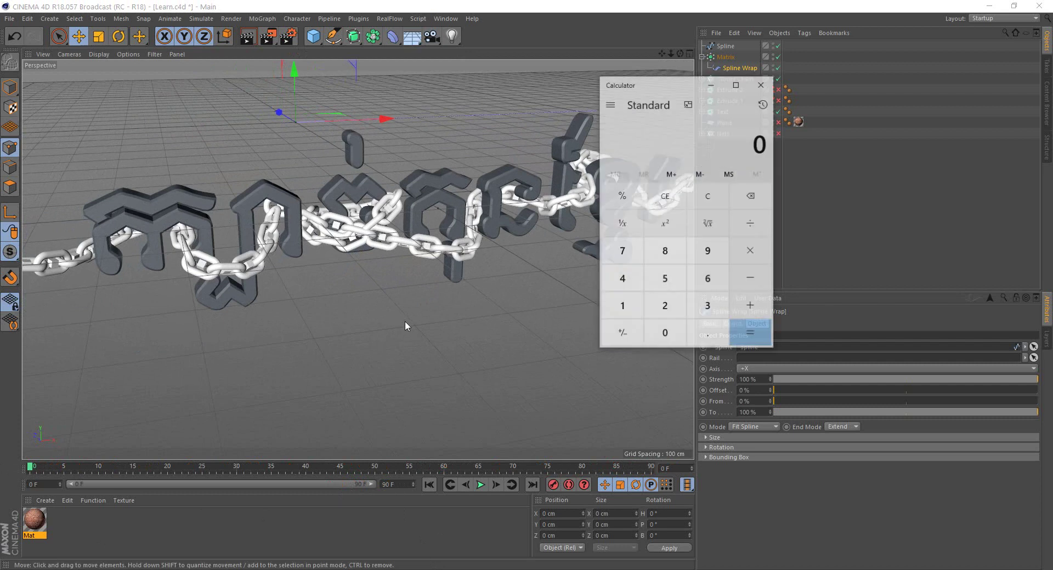
Move the calculator aside and compute 25 × 5 = 125.
drag(619, 78, 594, 62)
click(641, 285)
click(641, 259)
click(727, 230)
click(641, 258)
click(726, 317)
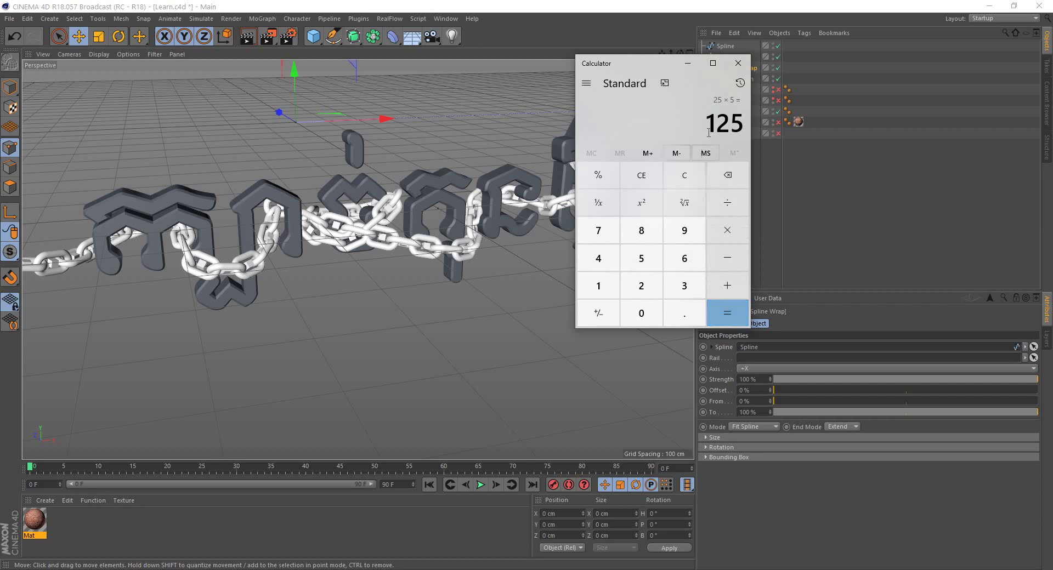
Clear the calculator and compute 10 × 25 = 250.
click(683, 176)
click(608, 285)
click(641, 313)
click(727, 231)
click(640, 285)
click(641, 258)
click(727, 313)
Close the calculator and set the scene's end frame to 250.
click(687, 63)
double_click(400, 485)
text(250)
key(Return)
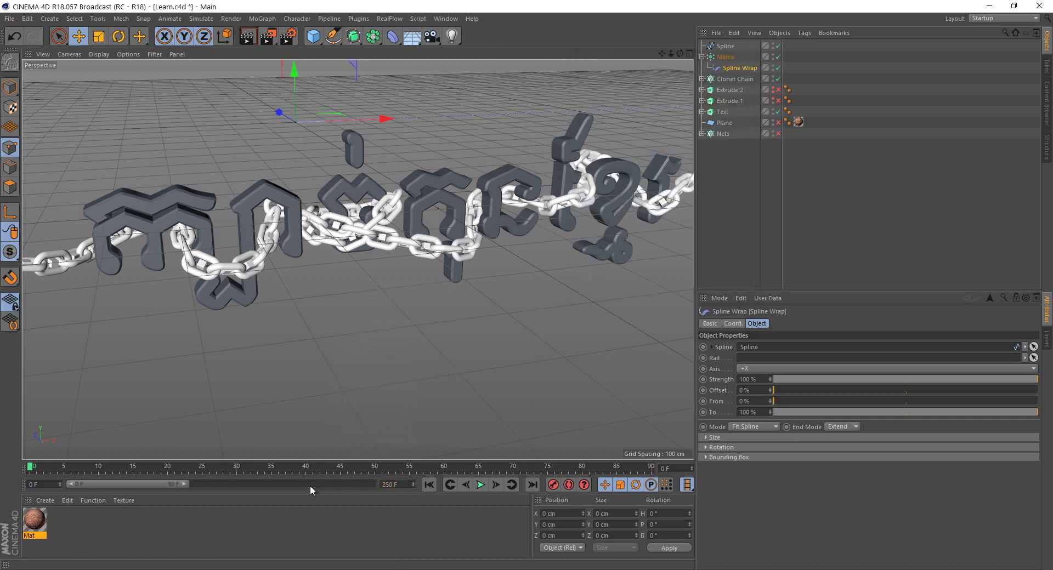
Extend the preview range to 250 frames and set Offset to -92% at frame 0.
drag(180, 484, 416, 497)
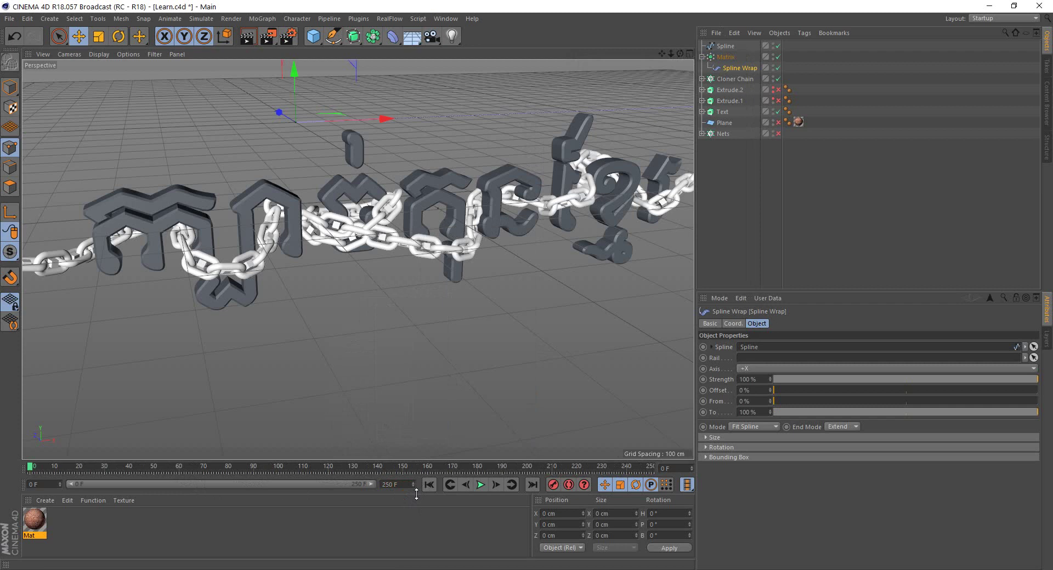
drag(35, 469, 37, 469)
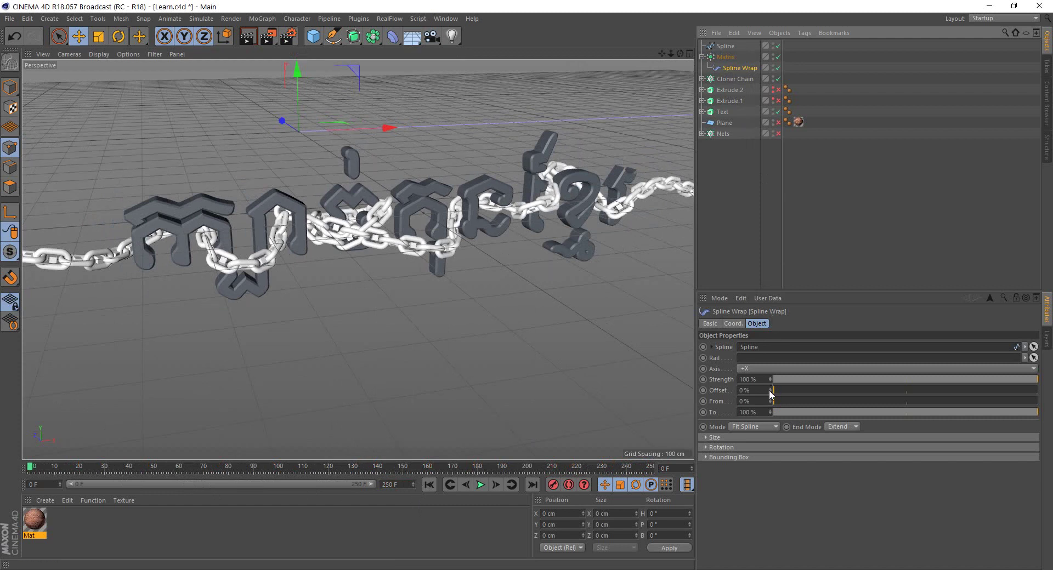
drag(772, 393, 774, 391)
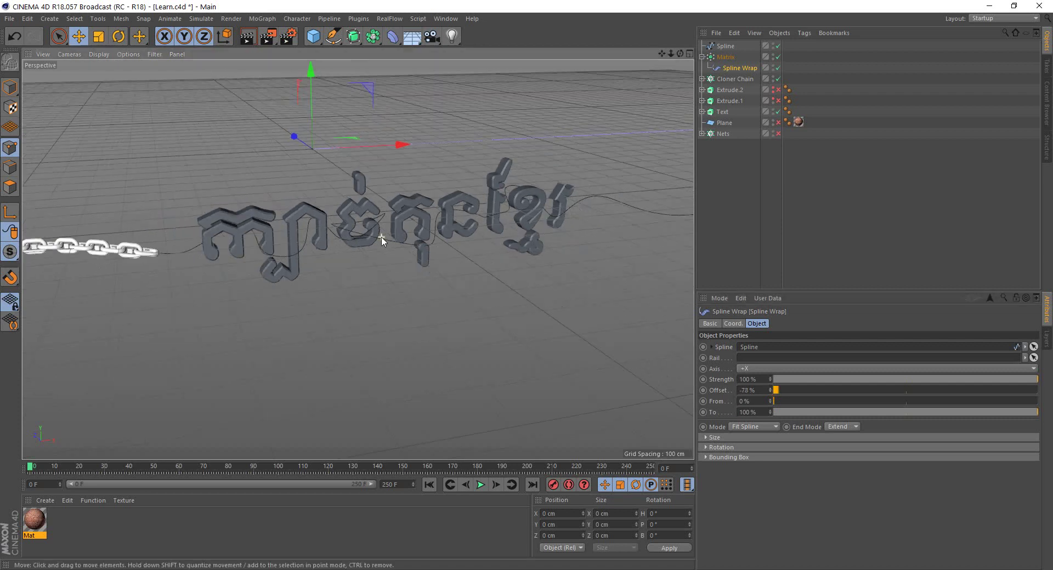
drag(770, 397, 770, 392)
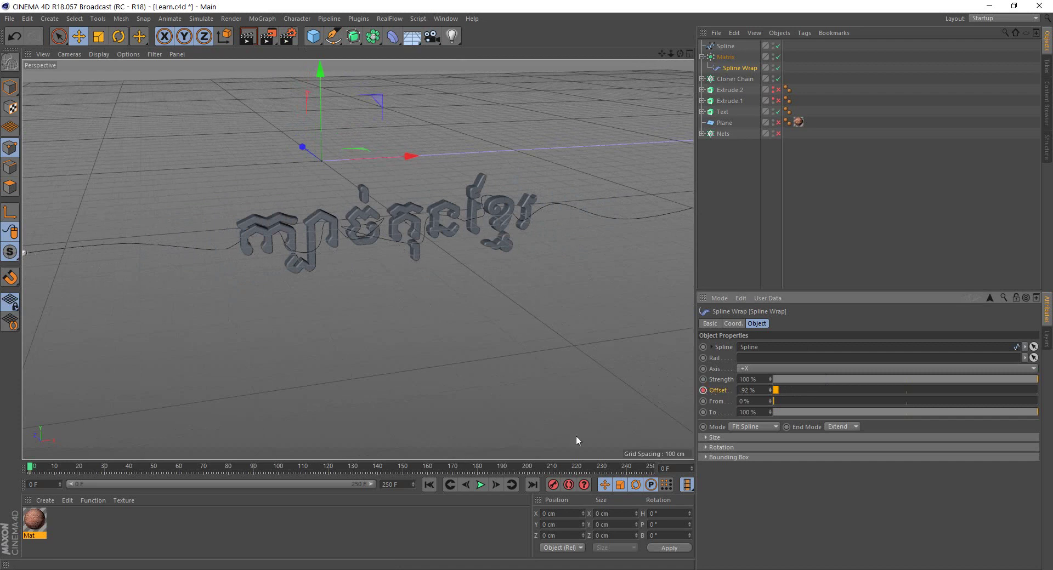
At frame 250 set the Spline Wrap Offset to 15%, then return to frame 0.
click(65, 466)
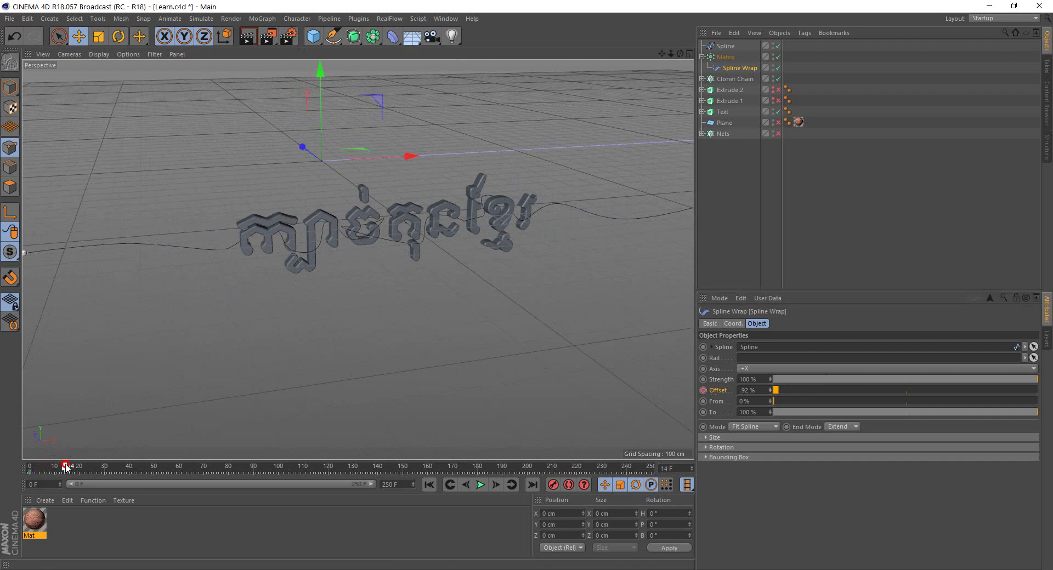
drag(65, 466, 666, 481)
drag(774, 393, 771, 391)
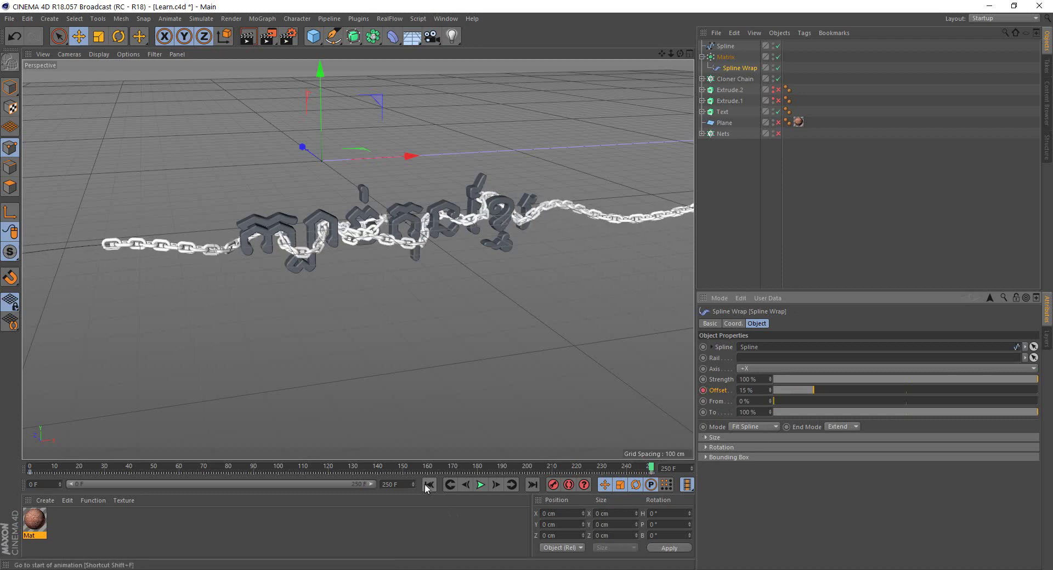
click(429, 484)
scroll(376, 248, up, 3)
scroll(397, 261, up, 3)
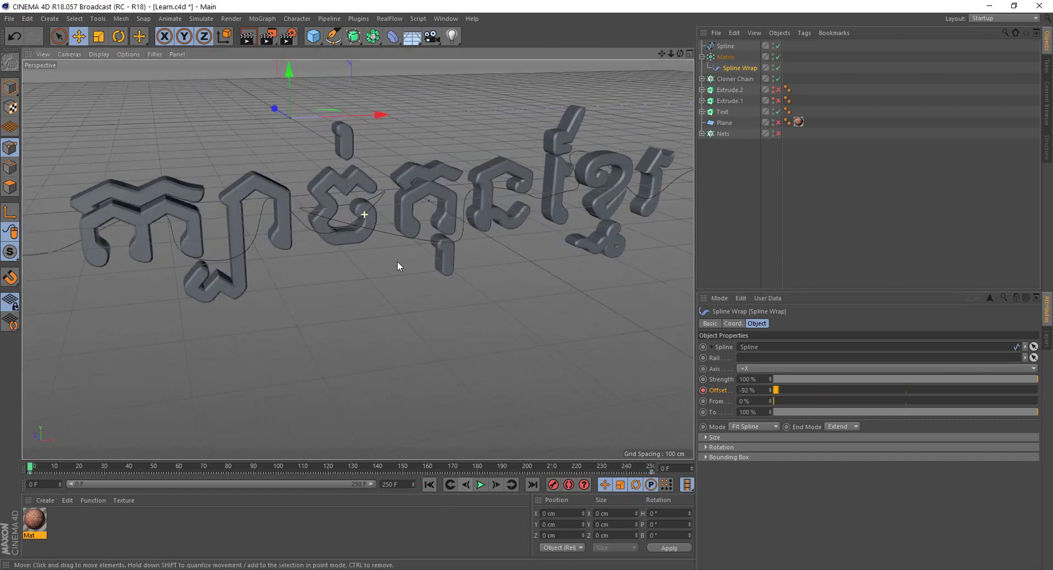
click(479, 485)
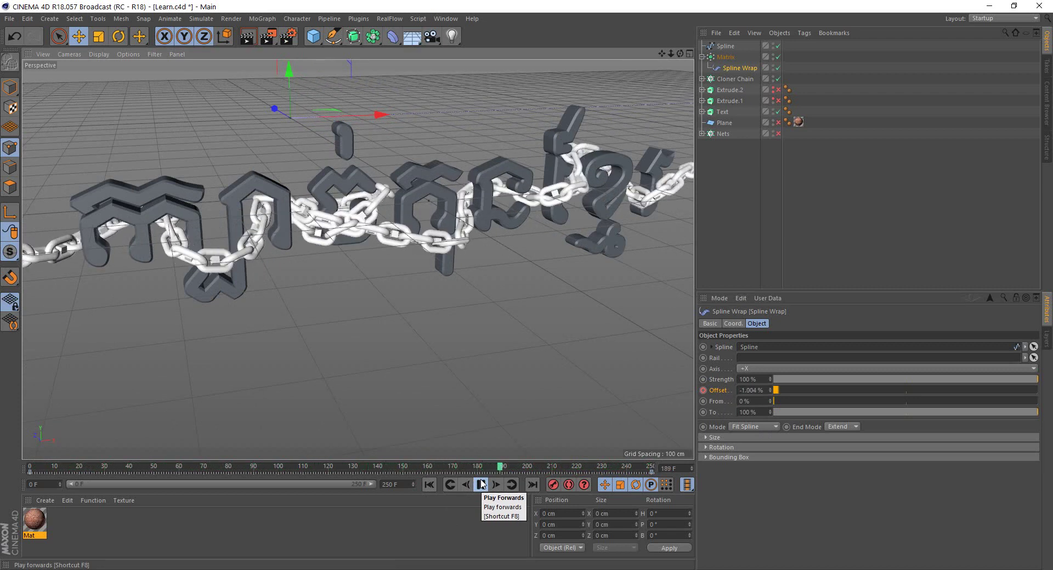
click(482, 484)
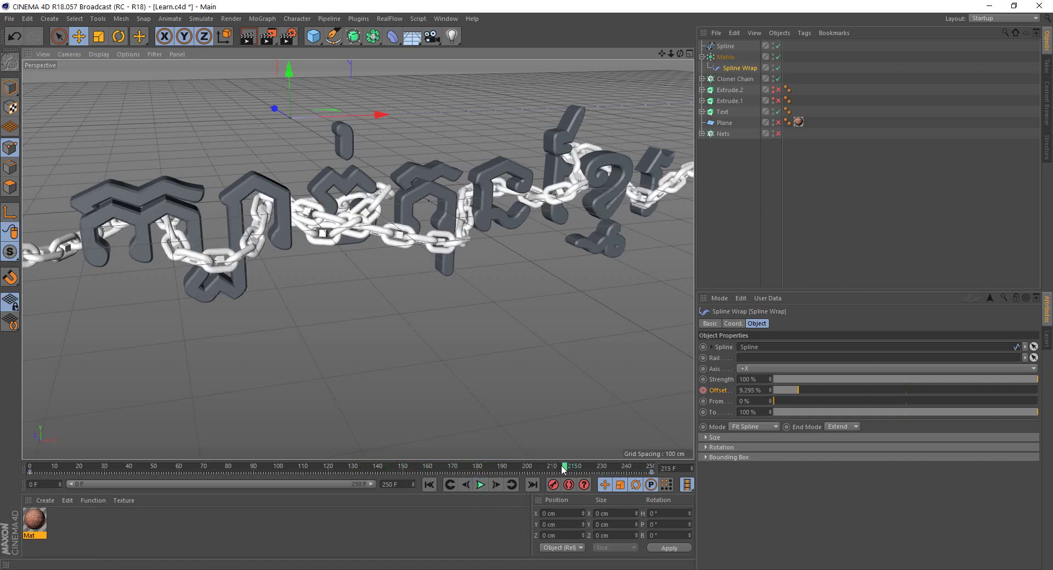
drag(565, 469, 13, 466)
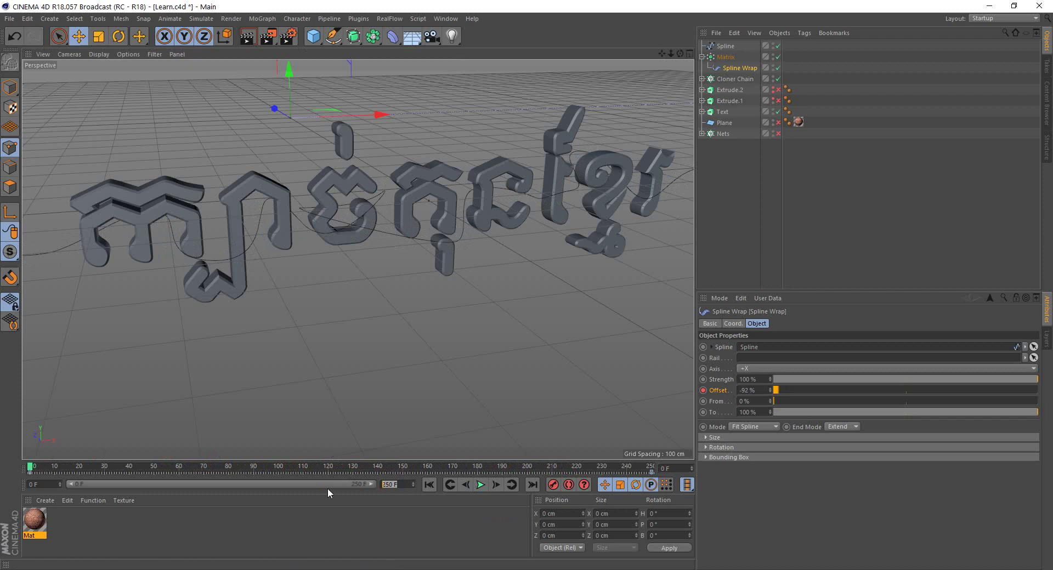
Set the end frame to 350, extend the preview range, and move the final Offset keys to 350.
text(350)
key(Return)
drag(288, 484, 372, 485)
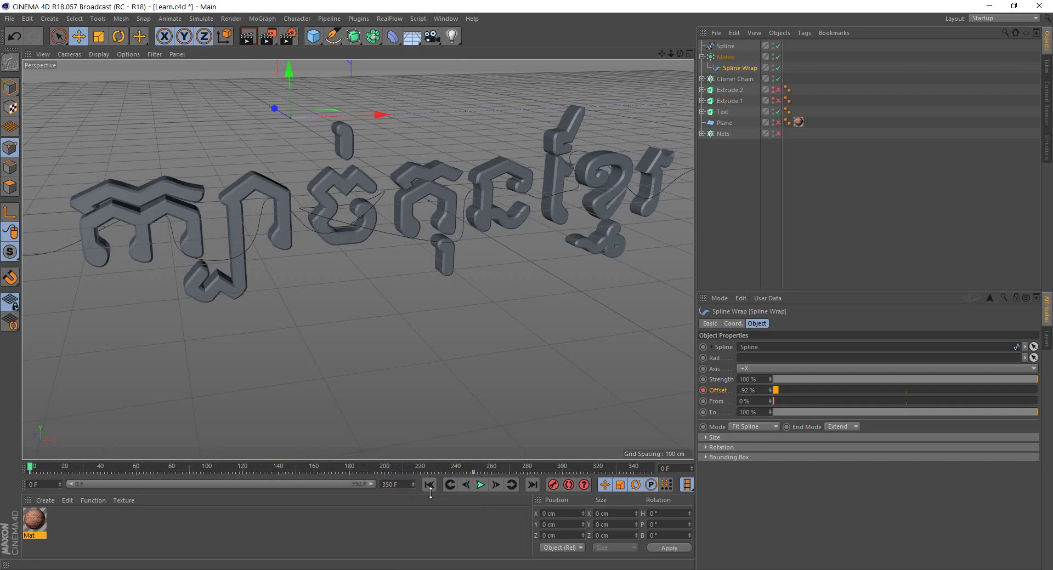
click(474, 471)
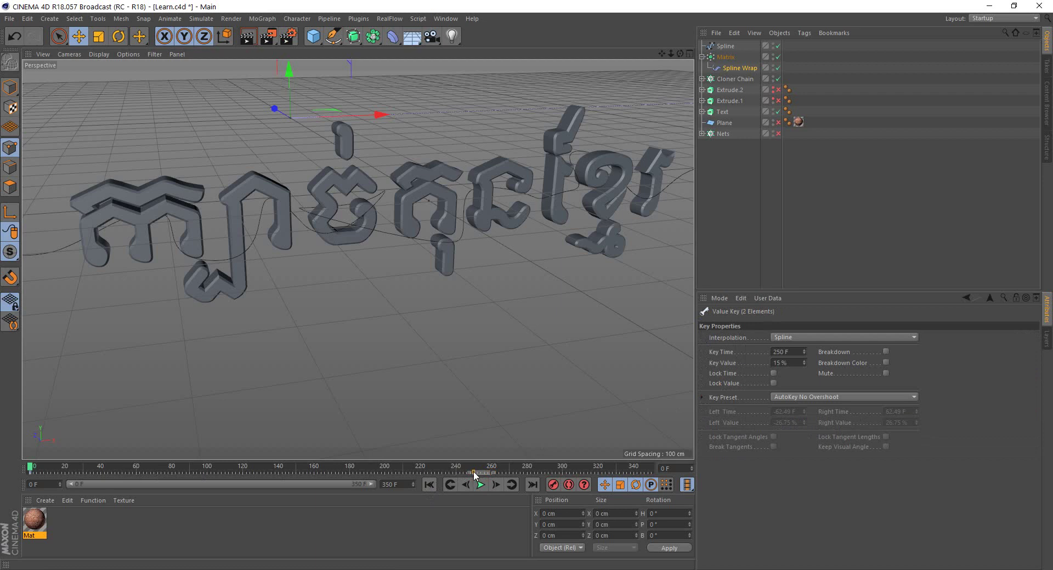
drag(505, 471, 656, 485)
Play back the slower animation, adjust the Spline Wrap Offset, and clear the rendered preview.
click(481, 485)
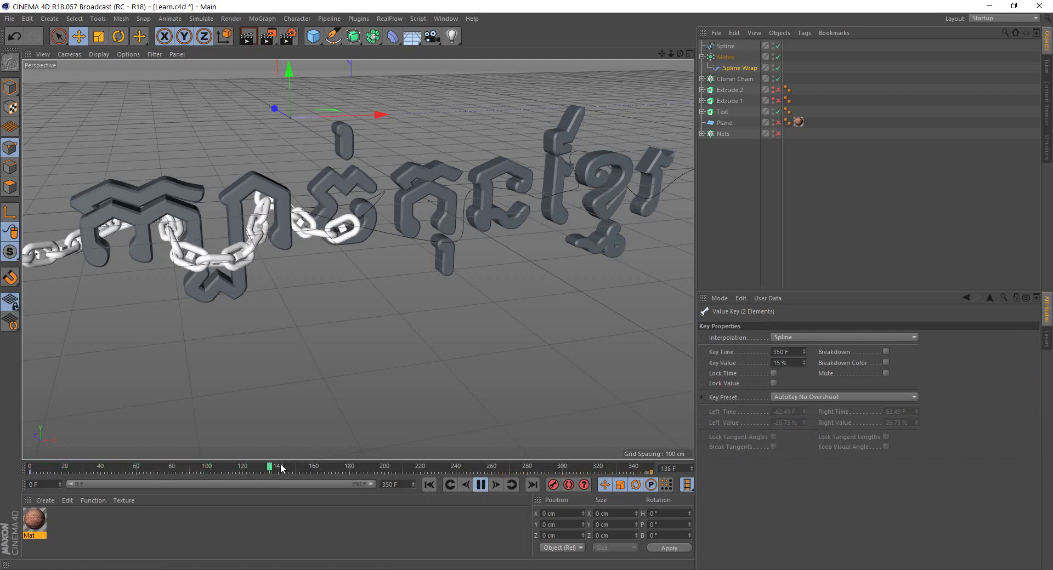
drag(285, 467, 30, 467)
click(477, 487)
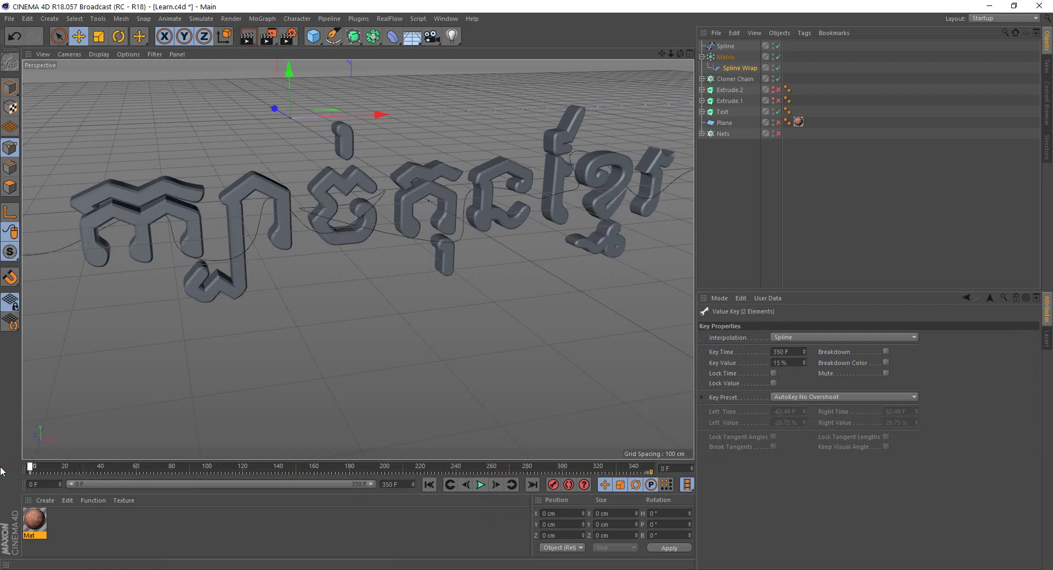
alt+drag(291, 251, 370, 285)
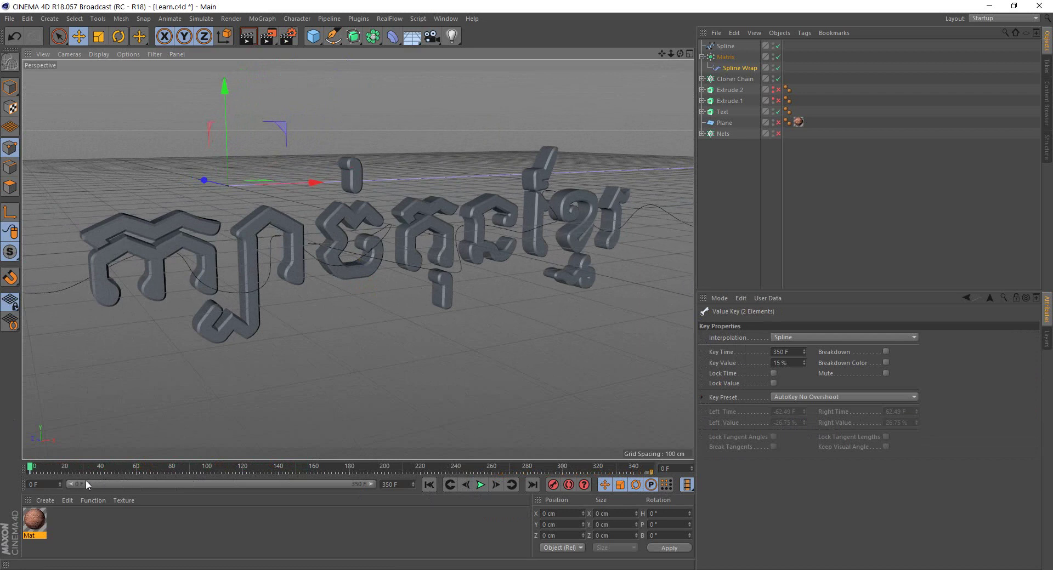
click(727, 67)
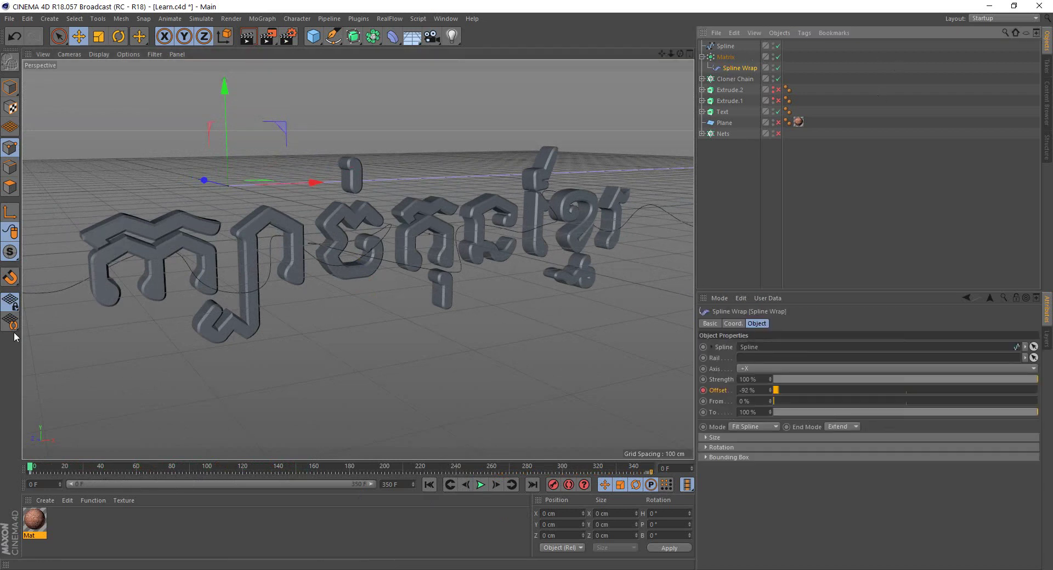
drag(771, 393, 770, 390)
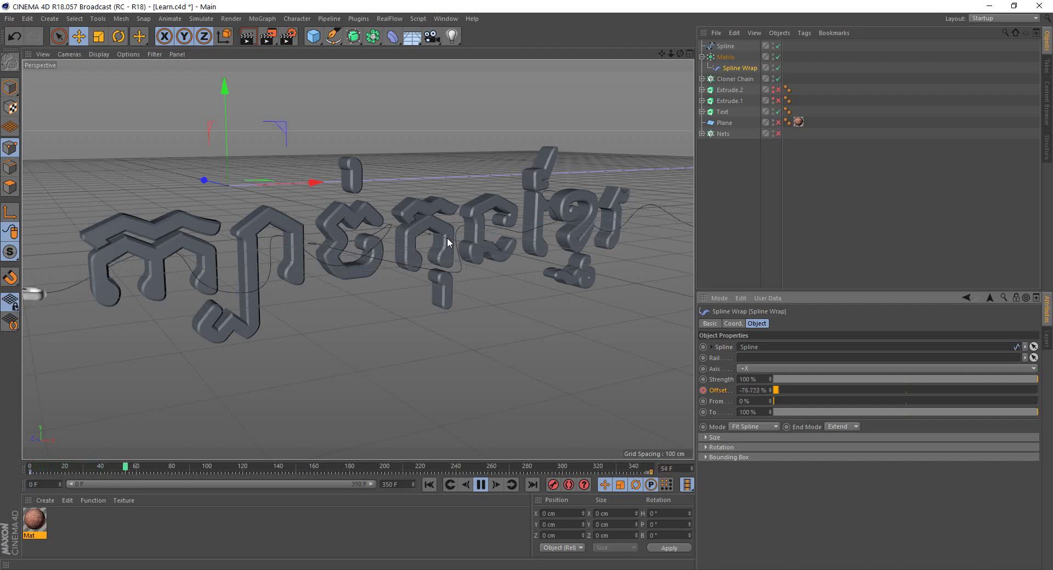
click(481, 485)
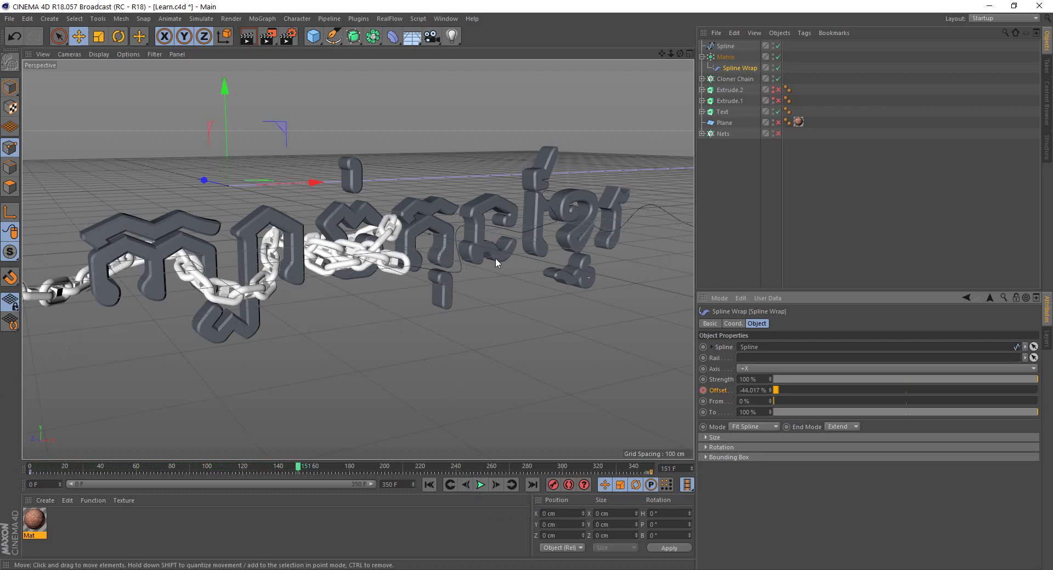
click(247, 36)
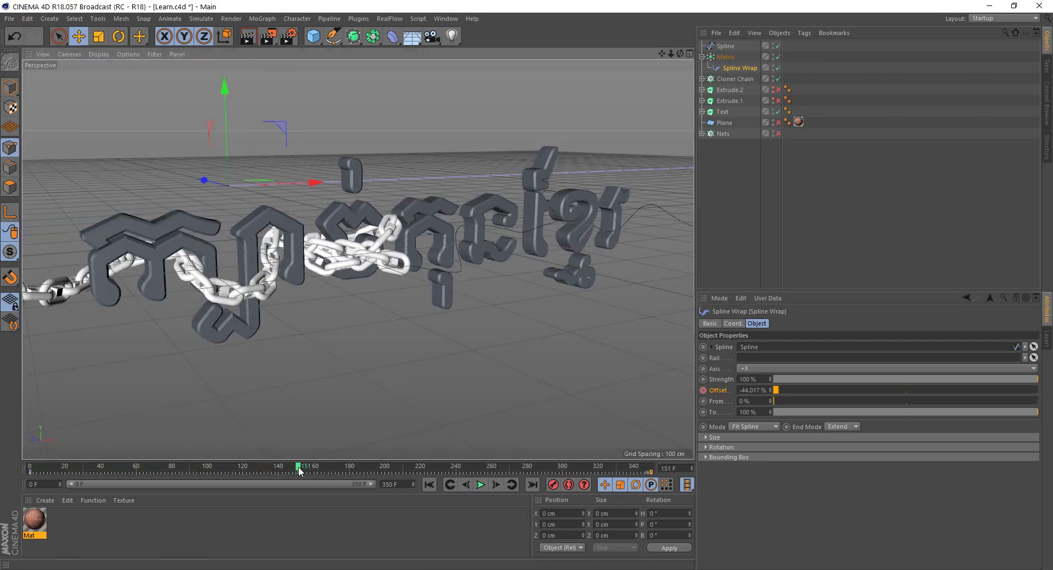
Preview the chain sliding along the spline, reaching about -17% Offset at frame 215.
mouse_move(311, 468)
mouse_down()
mouse_move(57, 471)
mouse_move(549, 482)
mouse_move(3, 491)
mouse_up()
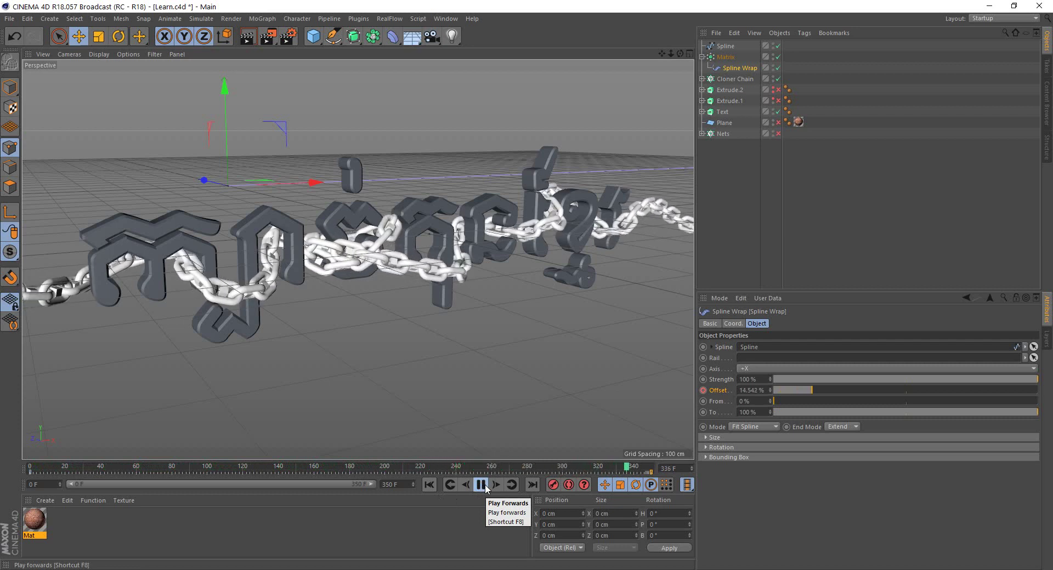
click(481, 485)
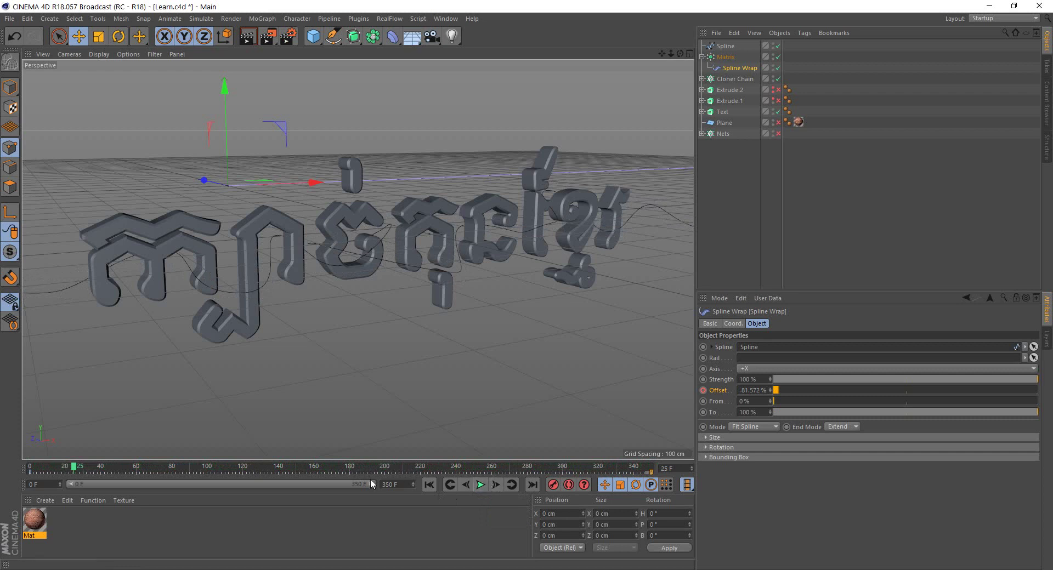
mouse_move(291, 466)
mouse_down()
mouse_move(429, 466)
mouse_move(412, 466)
mouse_up()
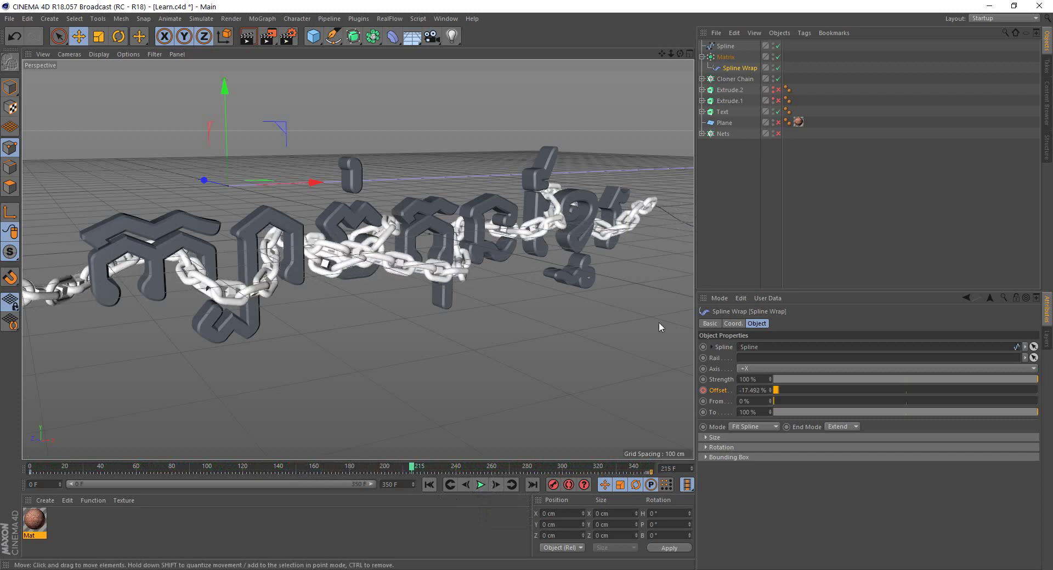
right_click(734, 70)
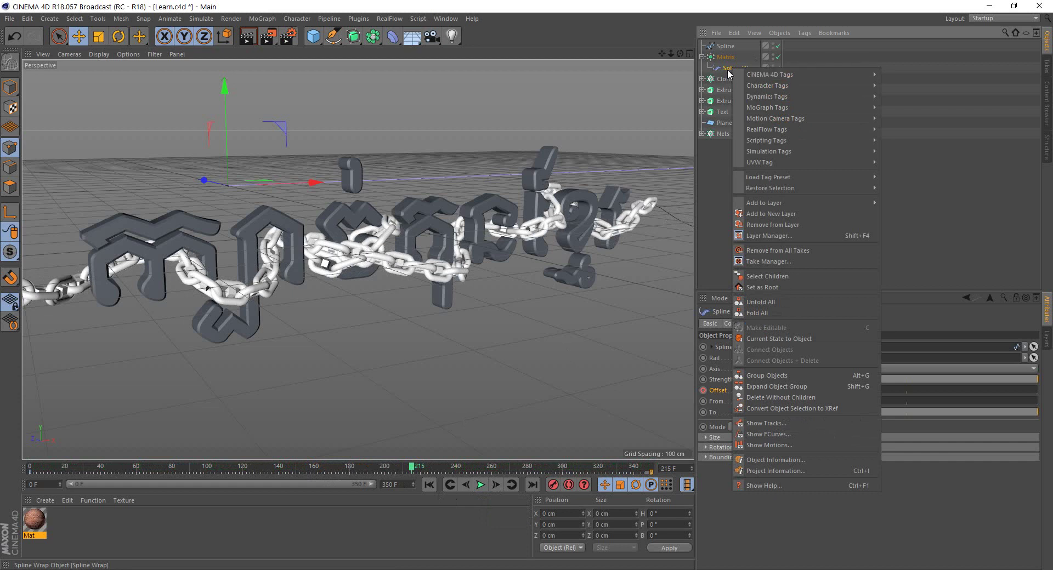
Lengthen the final Offset key's tangents to 186.67 frames so the chain eases gently to a stop.
click(818, 434)
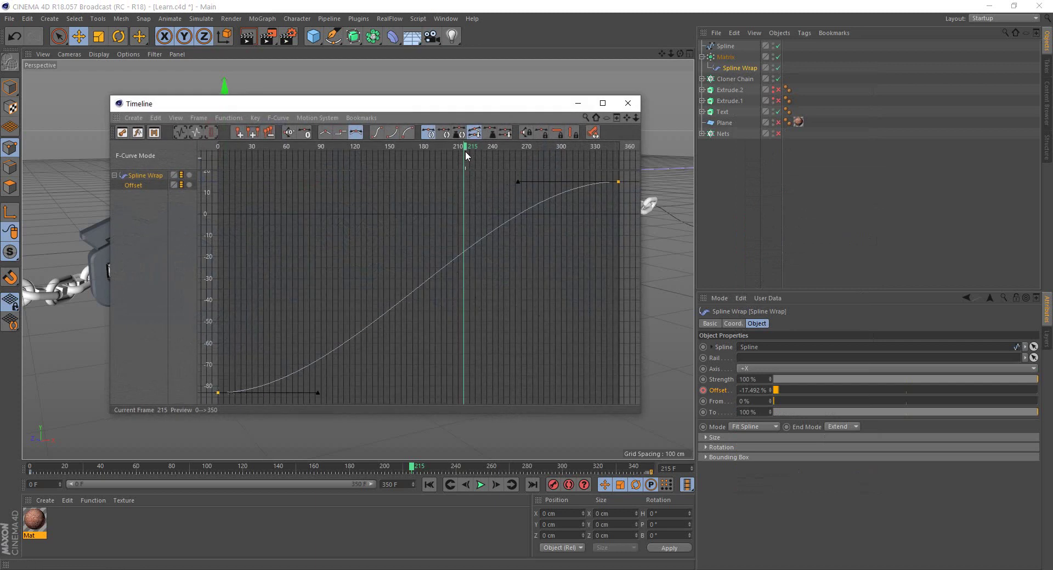
mouse_move(452, 148)
mouse_down()
mouse_move(237, 164)
mouse_move(206, 185)
mouse_move(240, 176)
mouse_move(611, 175)
mouse_up()
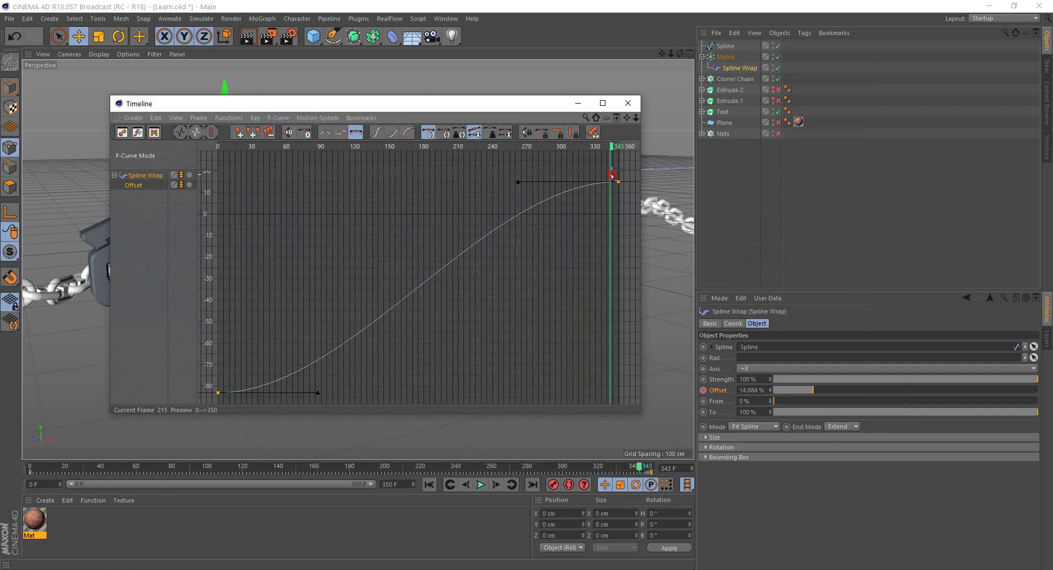
mouse_move(514, 191)
mouse_down()
mouse_move(461, 275)
mouse_move(432, 167)
mouse_move(430, 225)
mouse_move(404, 180)
mouse_up()
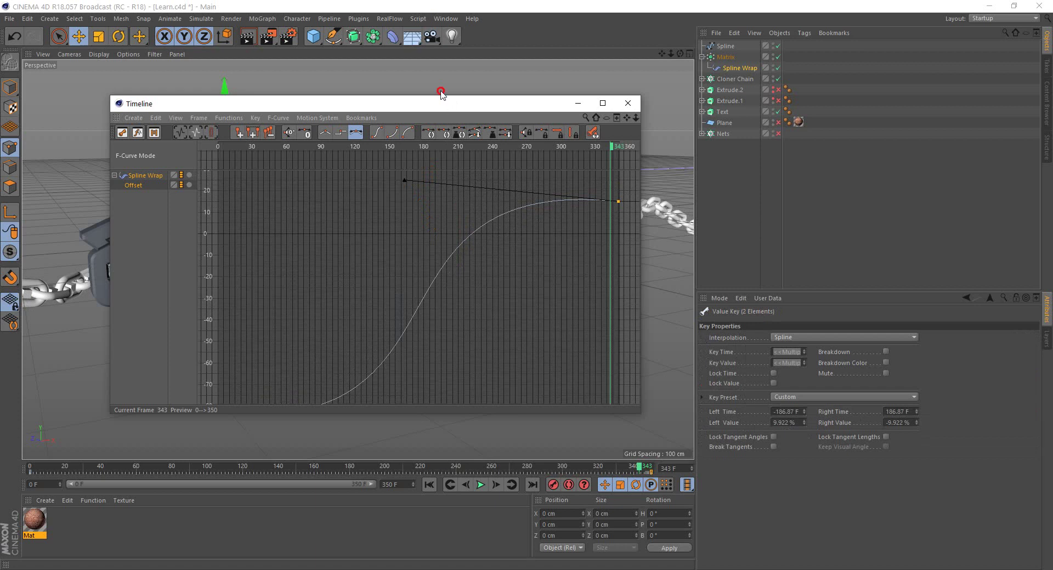
drag(441, 91, 441, 62)
click(628, 74)
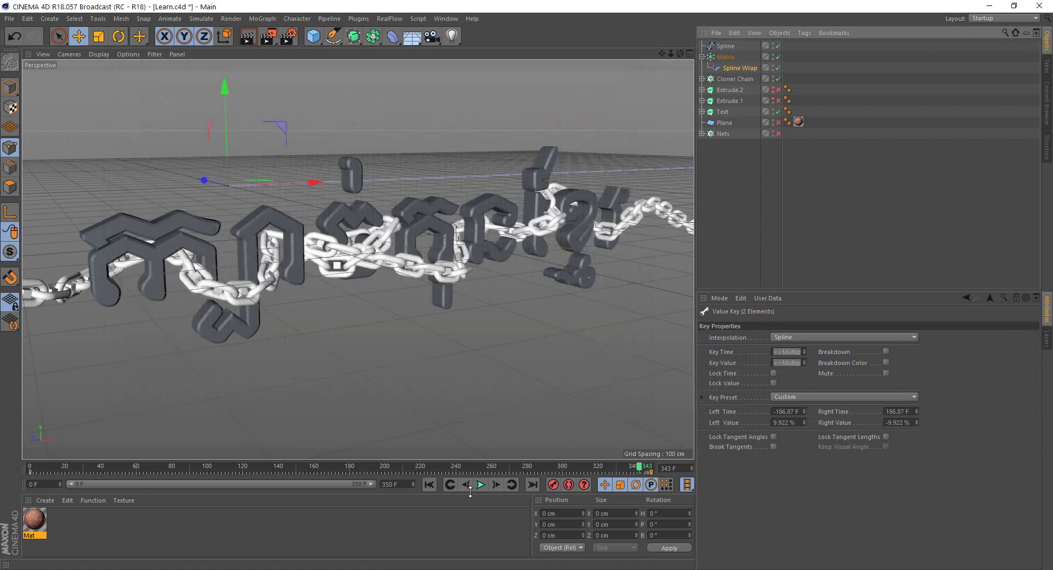
click(431, 484)
click(481, 485)
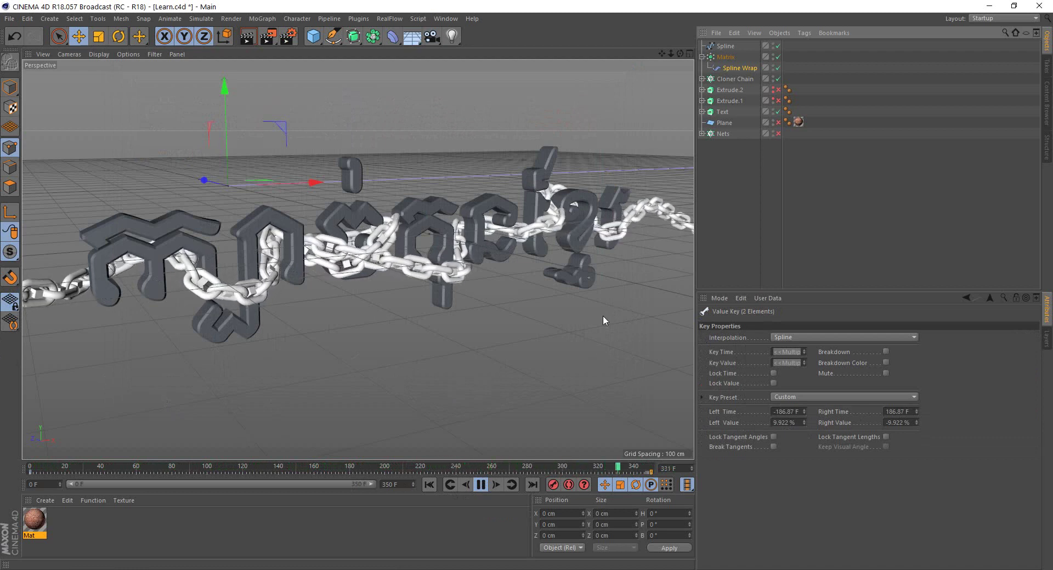
click(62, 471)
drag(38, 469, 561, 466)
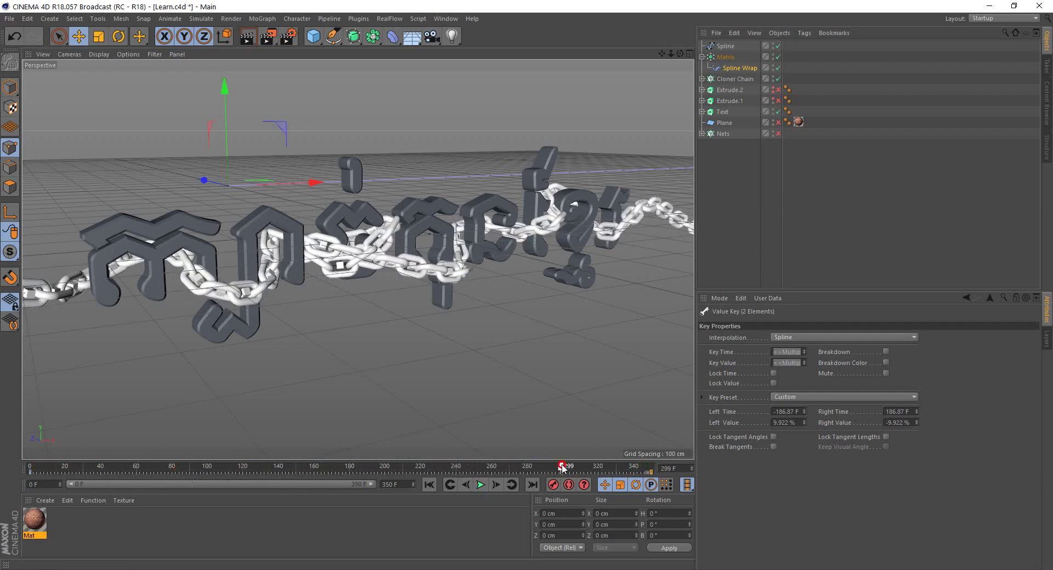
right_click(736, 68)
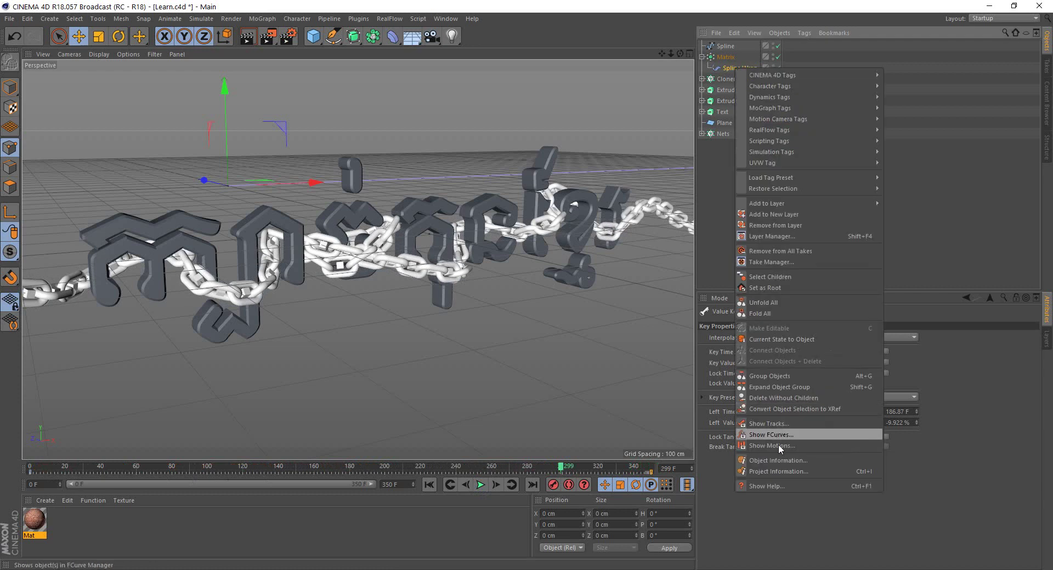
Set both Spline Wrap Offset keys to Linear interpolation for a constant-speed chain.
click(771, 435)
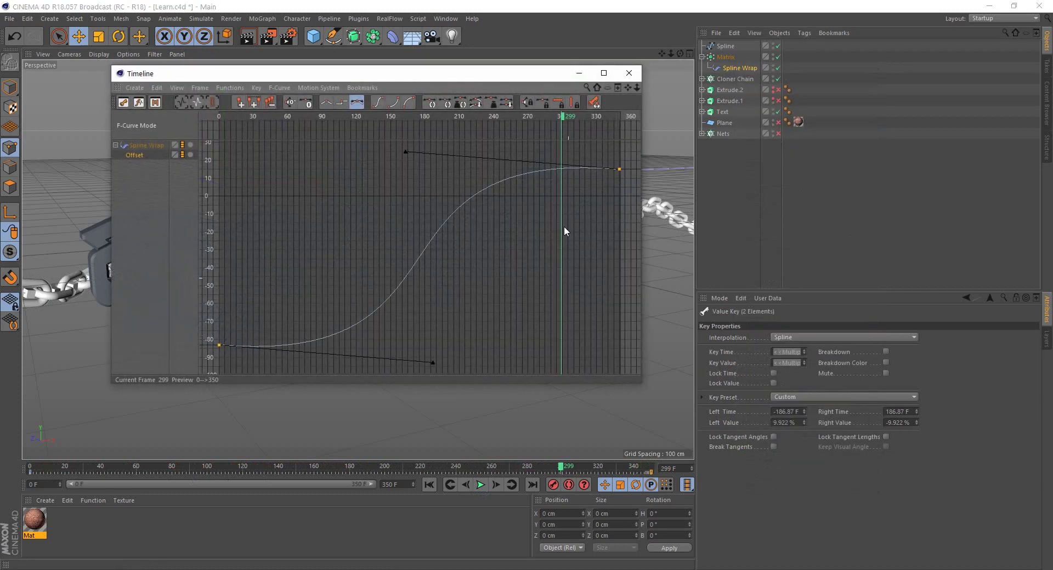
click(620, 167)
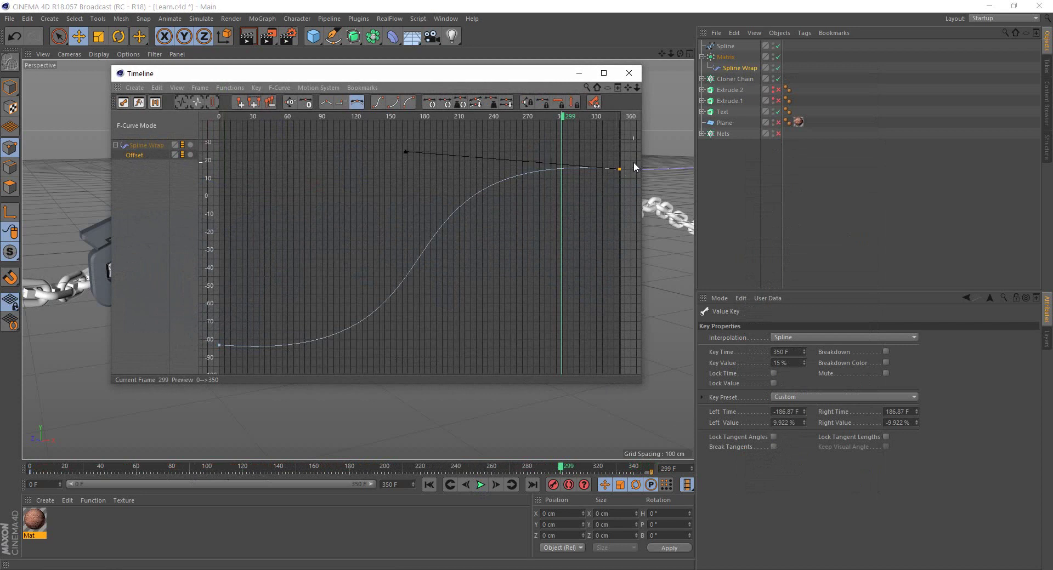
click(326, 103)
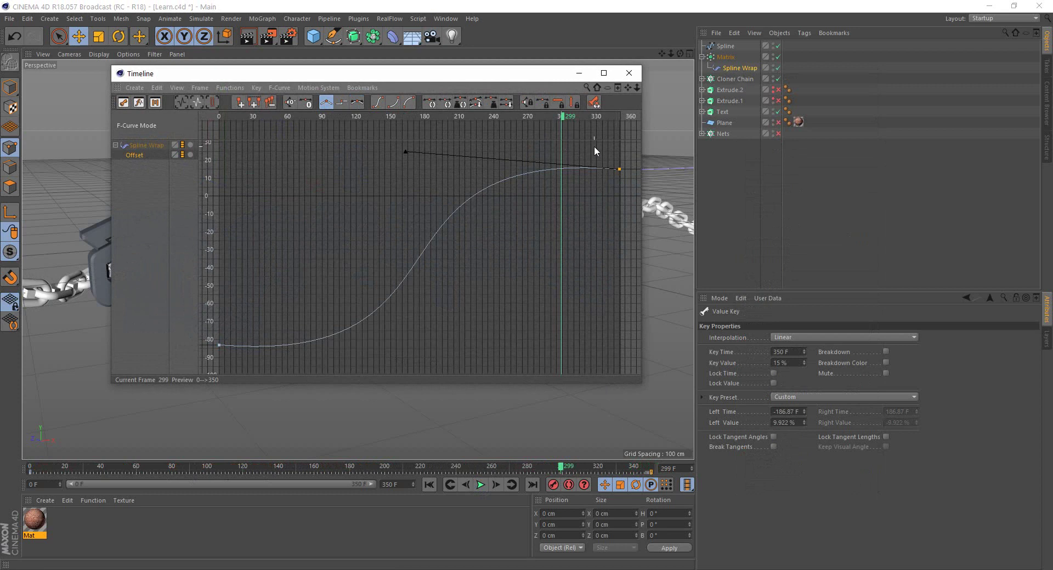
drag(626, 159, 216, 368)
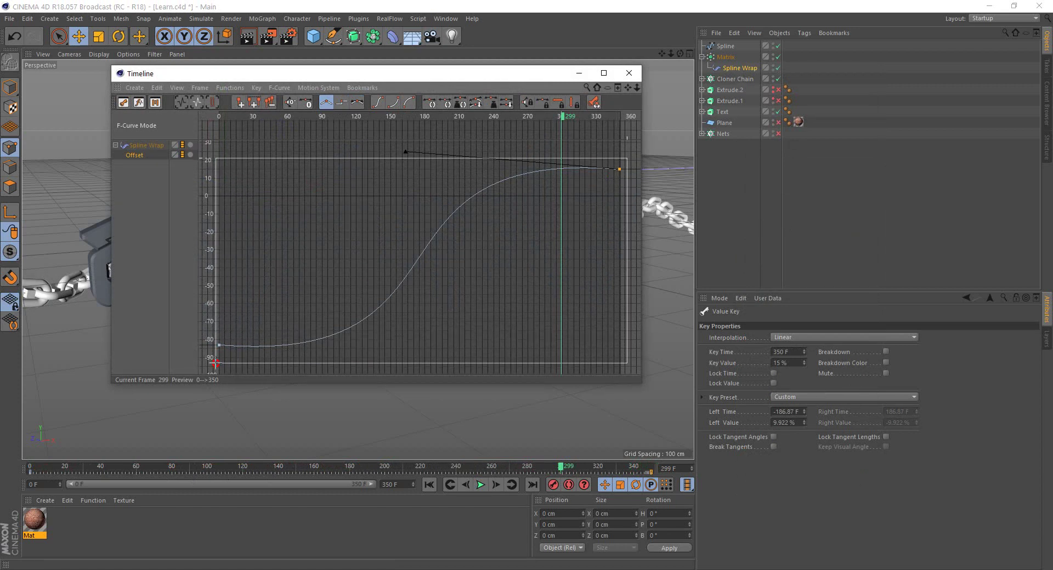
click(327, 103)
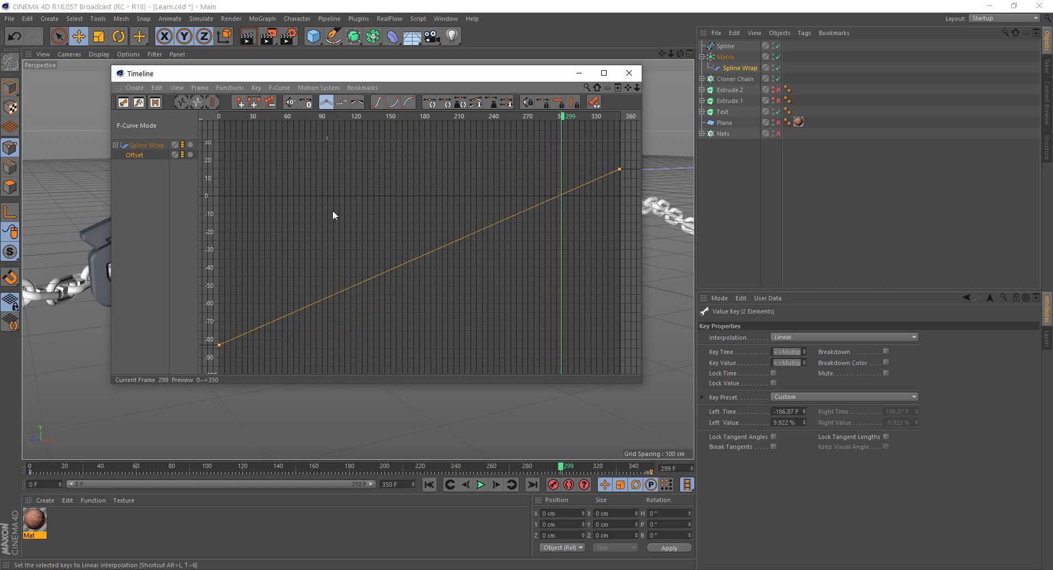
click(628, 73)
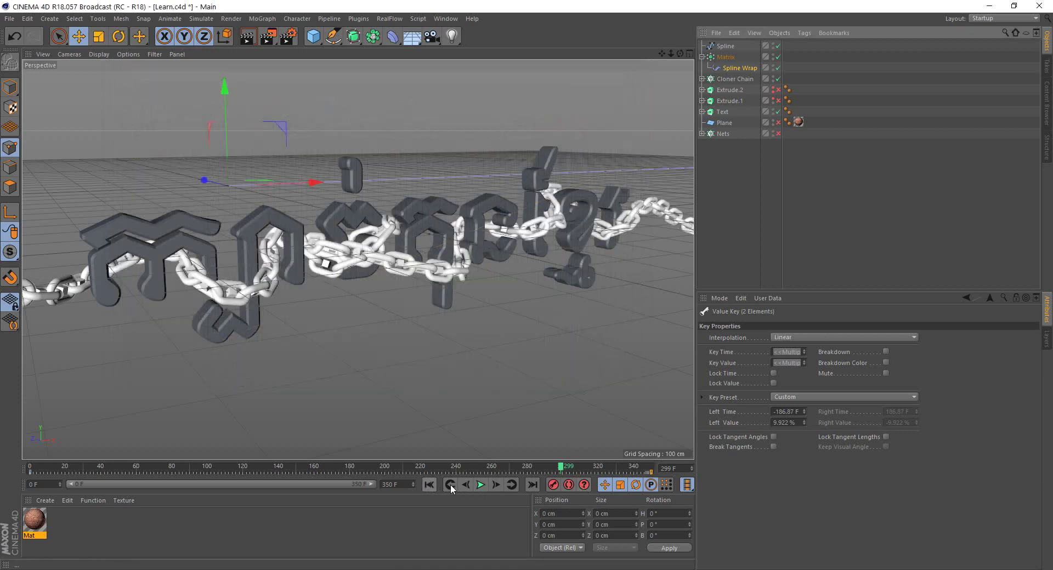
Play the animation from the first frame, then save Learn.c4d.
click(441, 485)
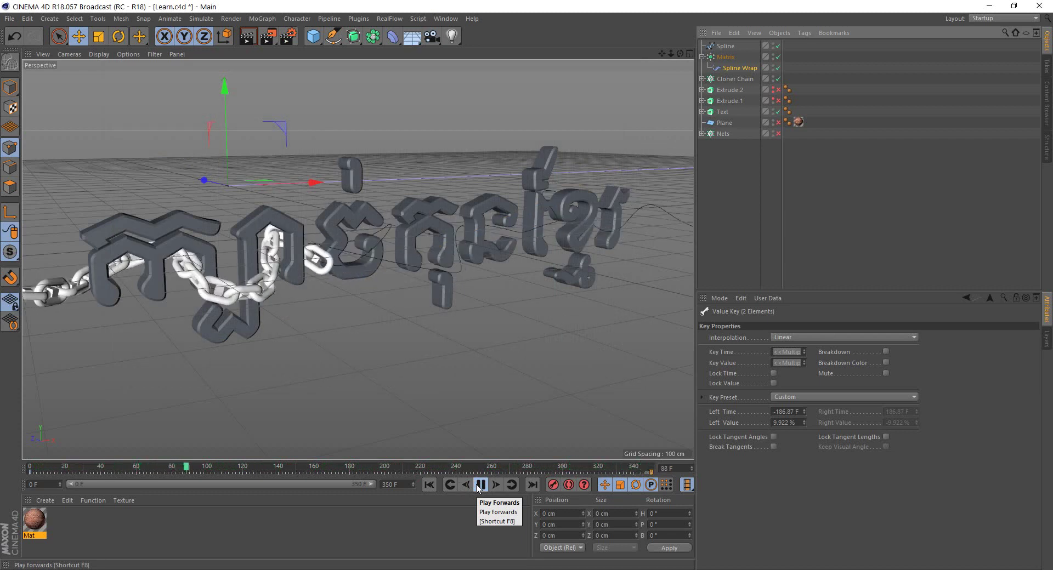
click(477, 486)
key(ctrl+s)
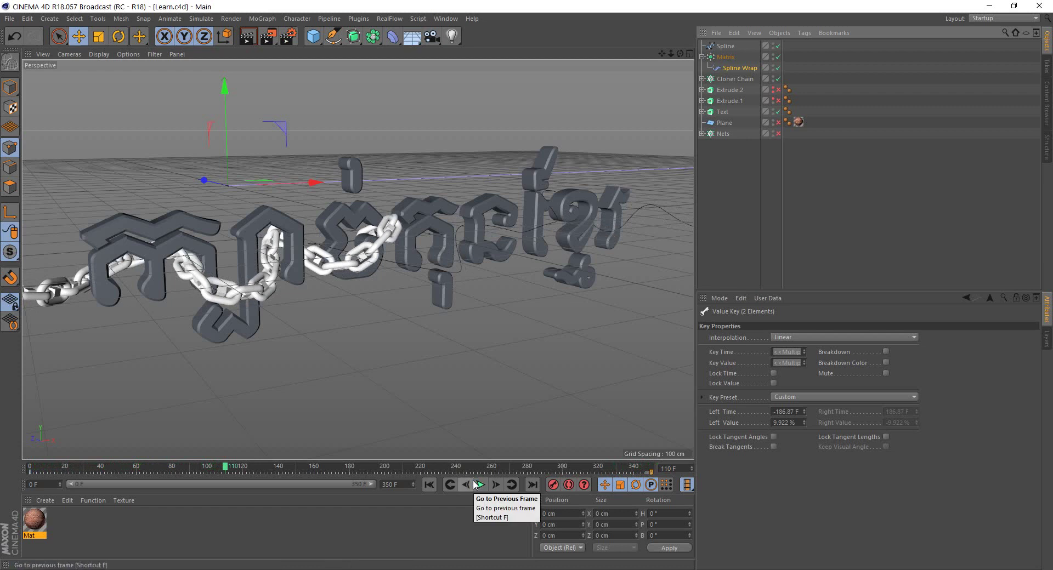
Play on to frame 327 and render the current view.
click(477, 484)
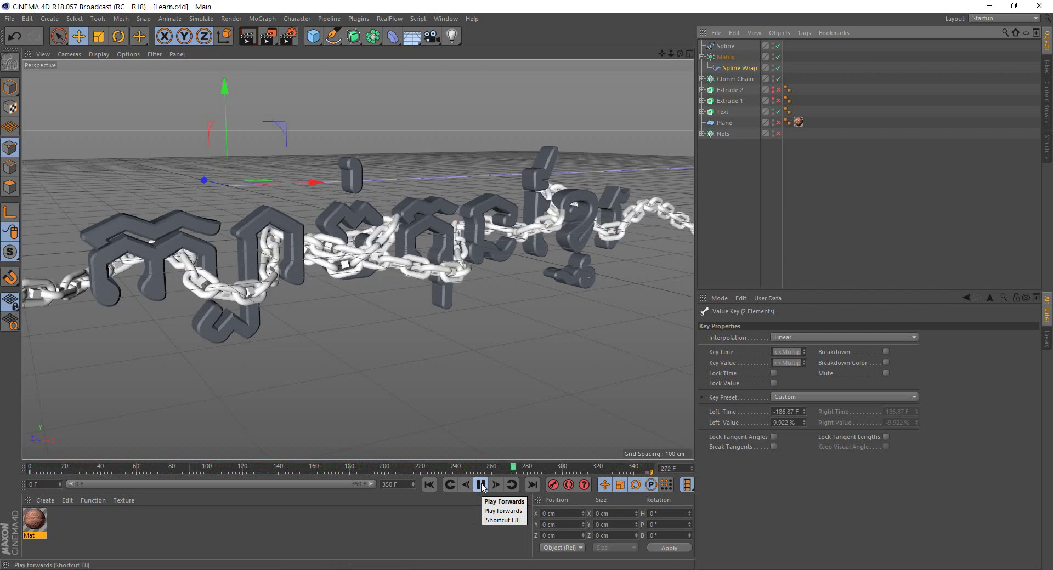
click(480, 484)
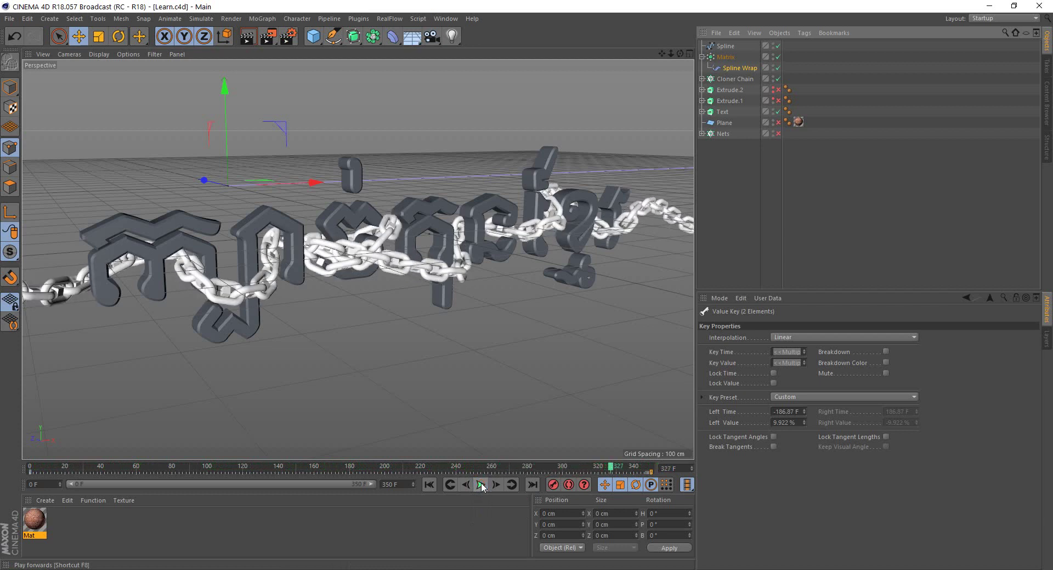
click(249, 36)
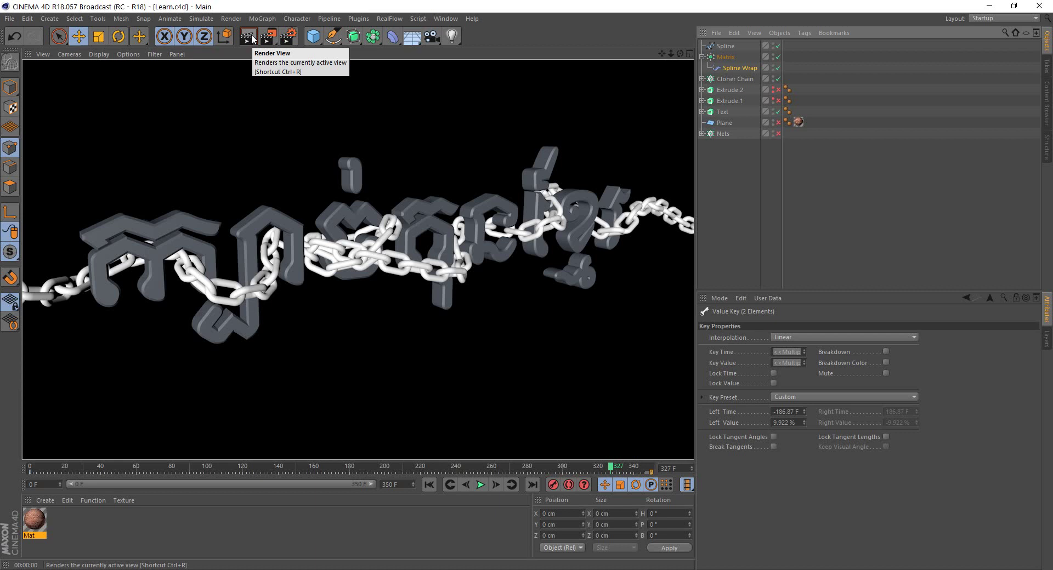
Clear the render, scrub to an earlier frame, and switch to the SO.c4d document.
click(429, 147)
mouse_move(614, 471)
mouse_down()
mouse_move(125, 472)
mouse_move(651, 466)
mouse_up()
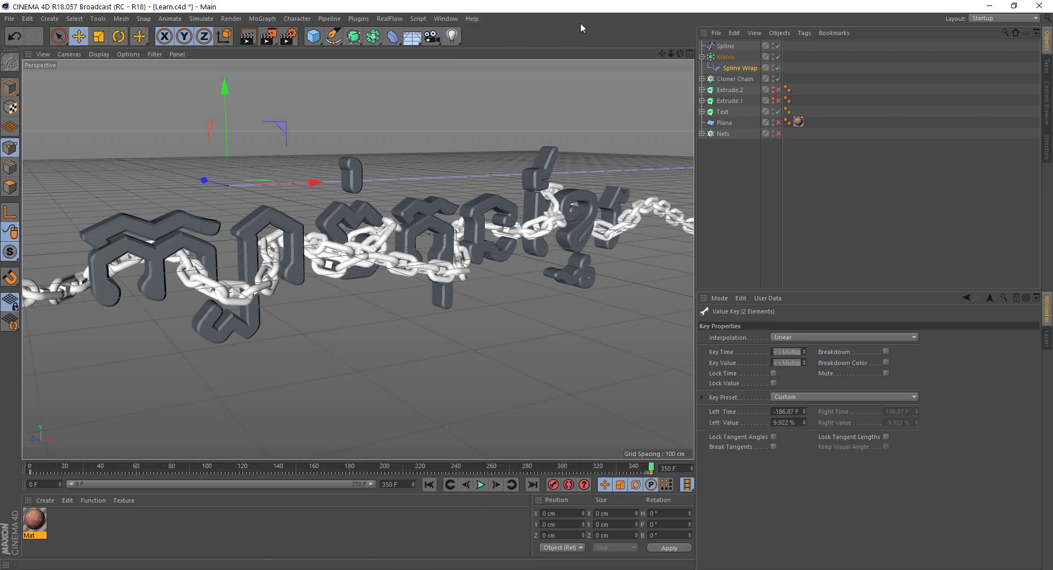
click(456, 19)
click(476, 276)
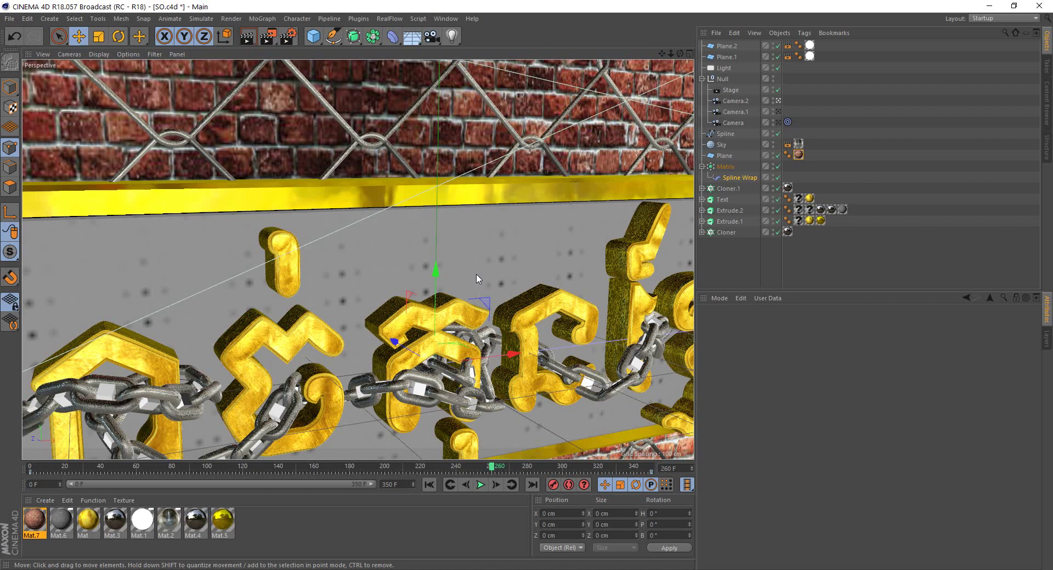
Play the SO.c4d animation from frame 0.
click(480, 485)
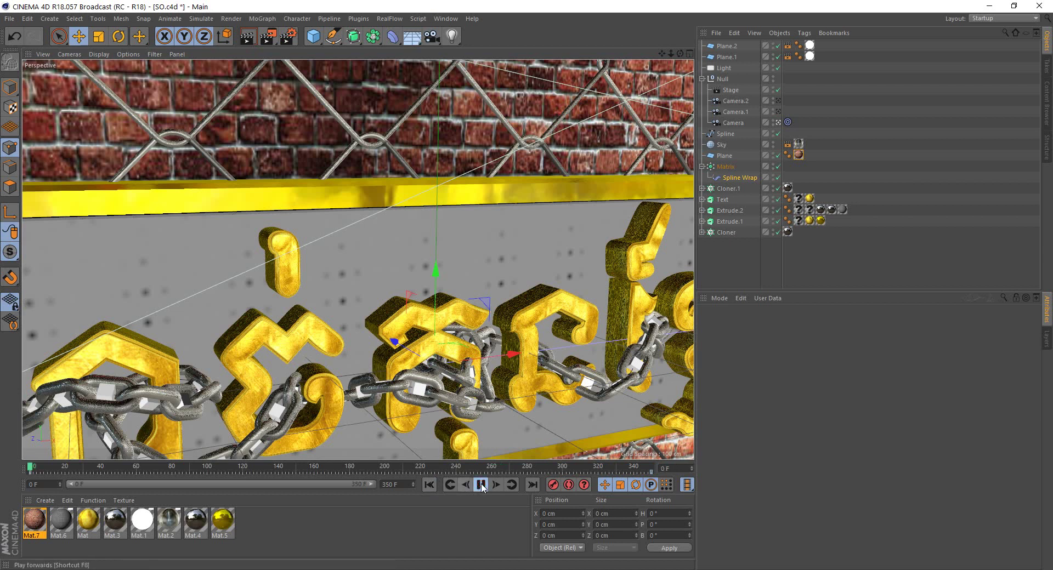
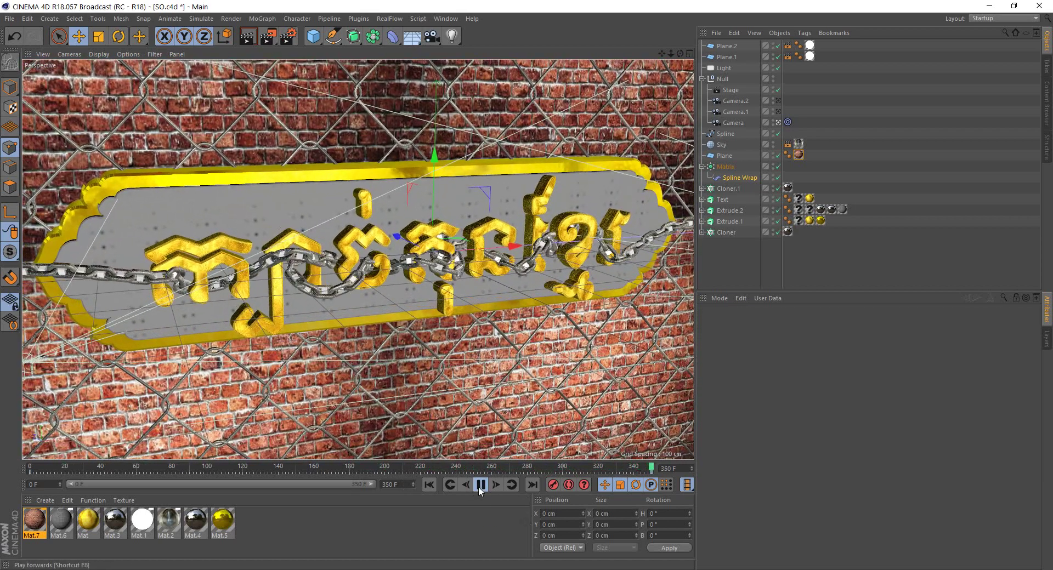
Stop the finished scene's playback and switch to the Learn.c4d document from the Window menu.
click(481, 486)
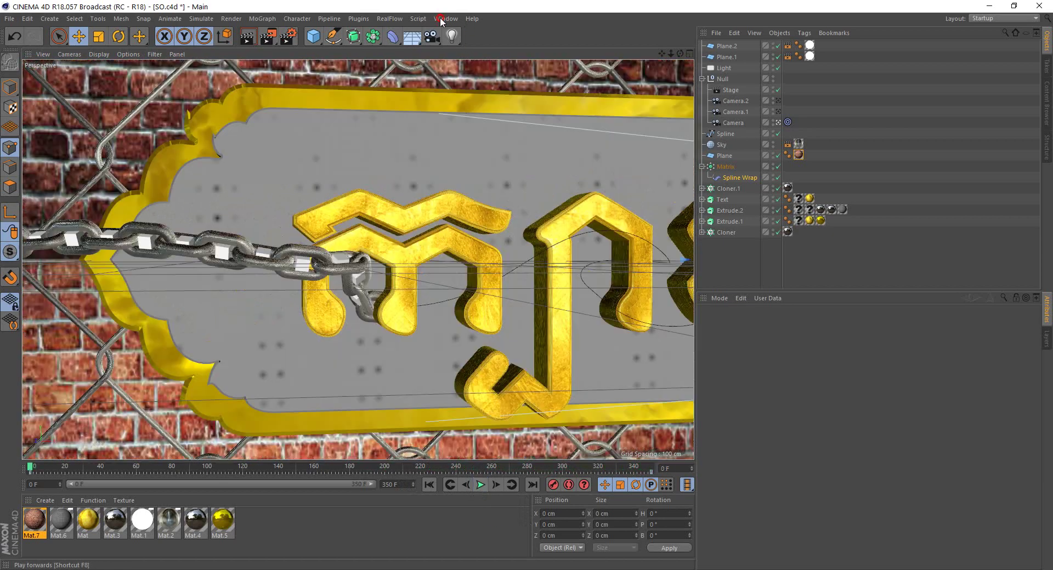
click(445, 19)
click(461, 267)
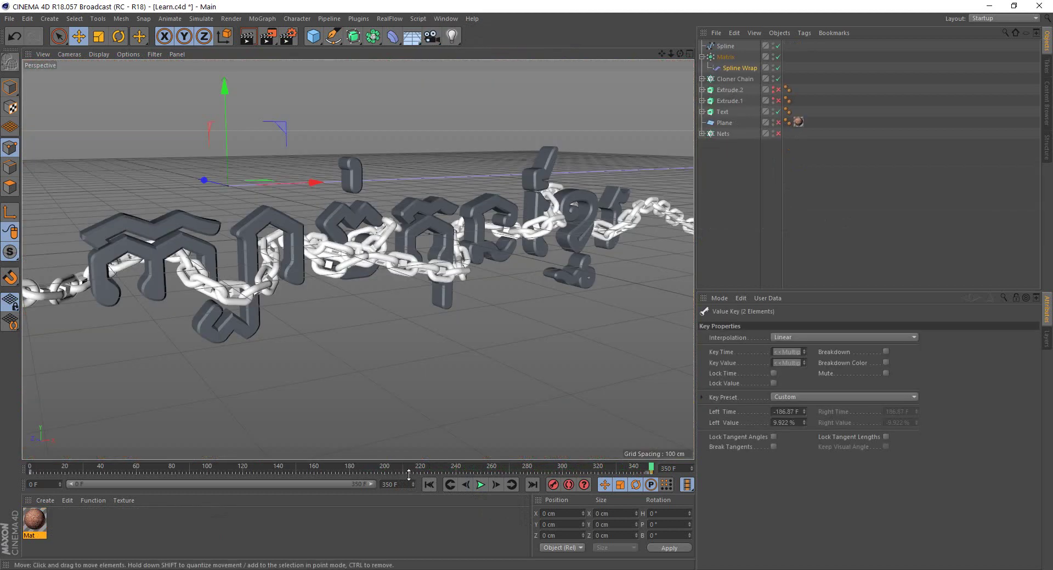
Rewind to frame 0, unhide Extrude.2, Extrude.1, Plane and Nets, and expand Nets.
drag(581, 470, 30, 469)
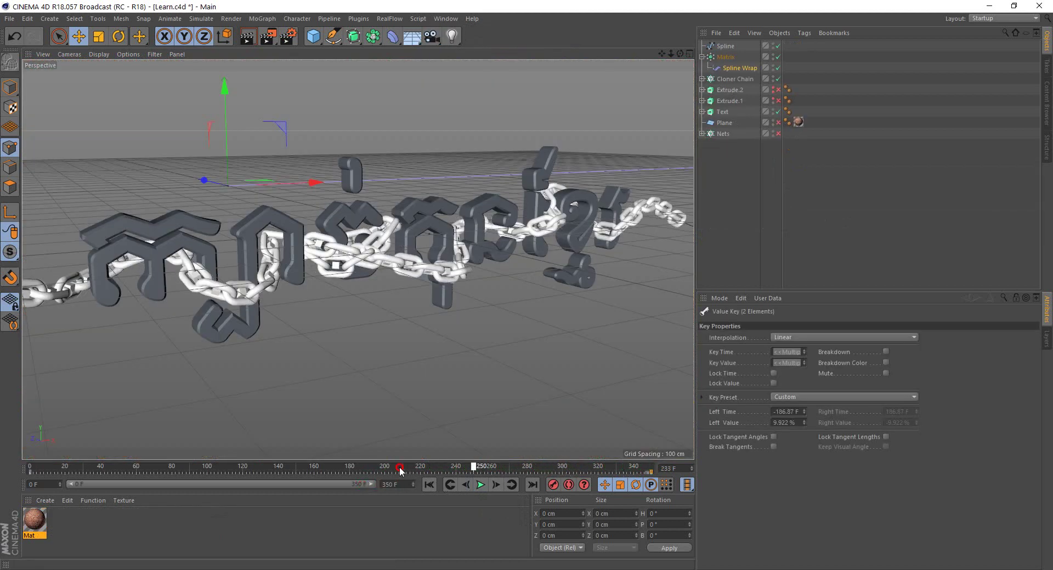
drag(94, 465, 30, 469)
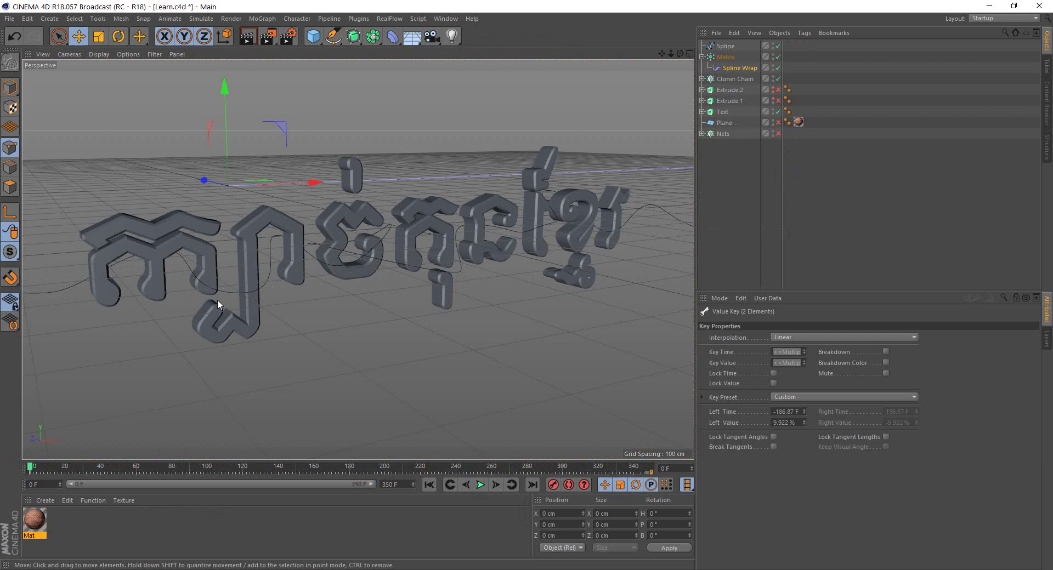
click(772, 90)
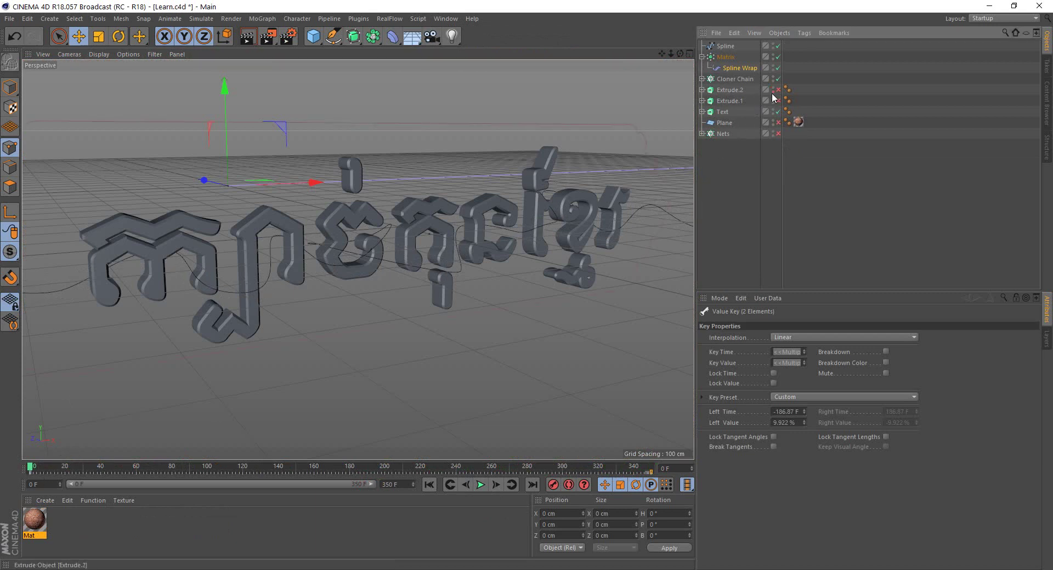
click(772, 101)
click(777, 123)
click(778, 133)
click(702, 134)
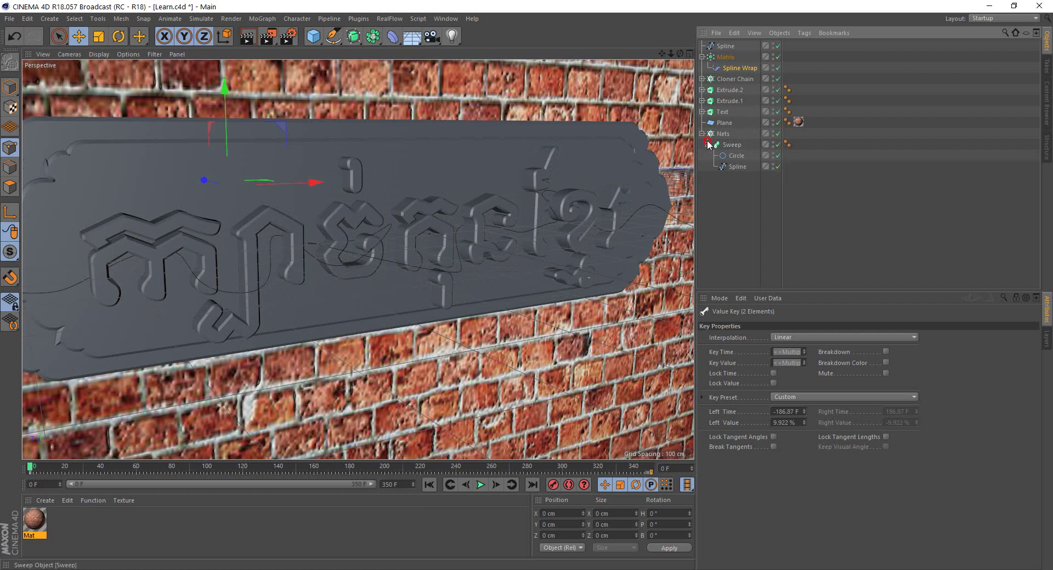
Collapse the Sweep object and zoom the viewport in and out on the plaque.
click(707, 144)
scroll(504, 214, down, 2)
scroll(503, 214, down, 2)
scroll(503, 216, down, 2)
scroll(488, 230, up, 2)
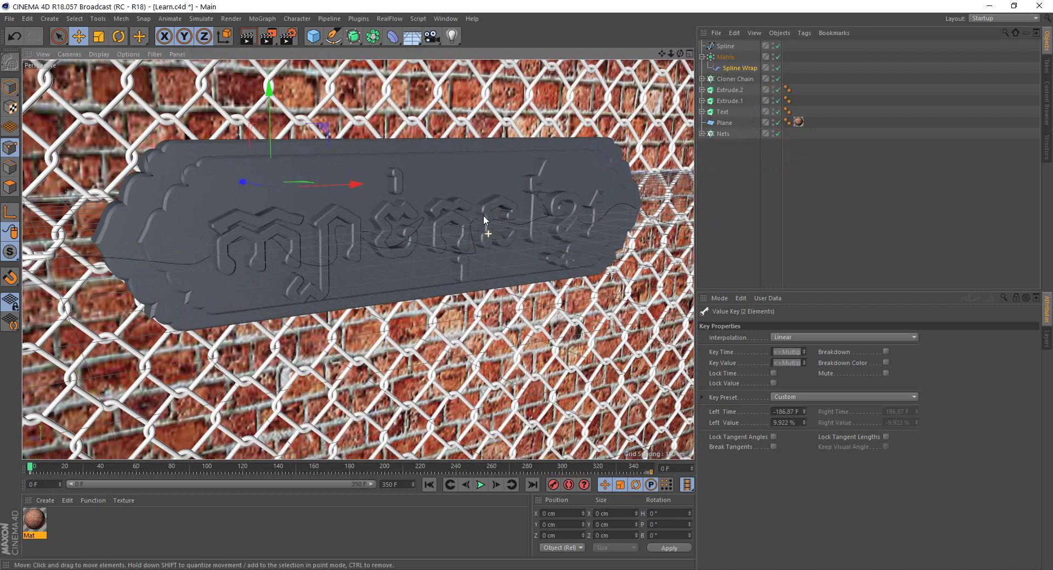
scroll(548, 225, up, 2)
scroll(561, 213, up, 2)
scroll(417, 205, up, 1)
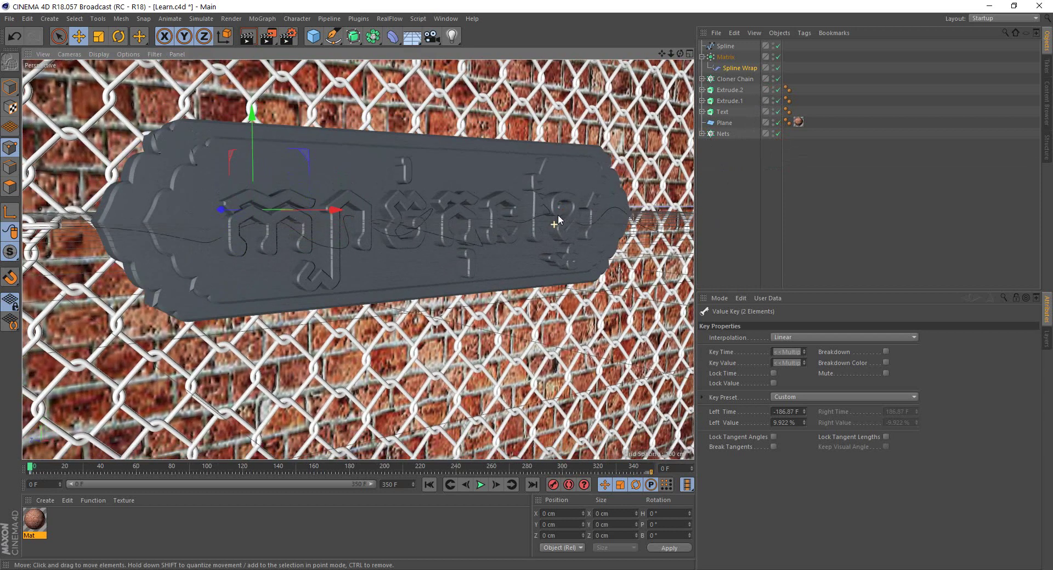
scroll(330, 190, up, 2)
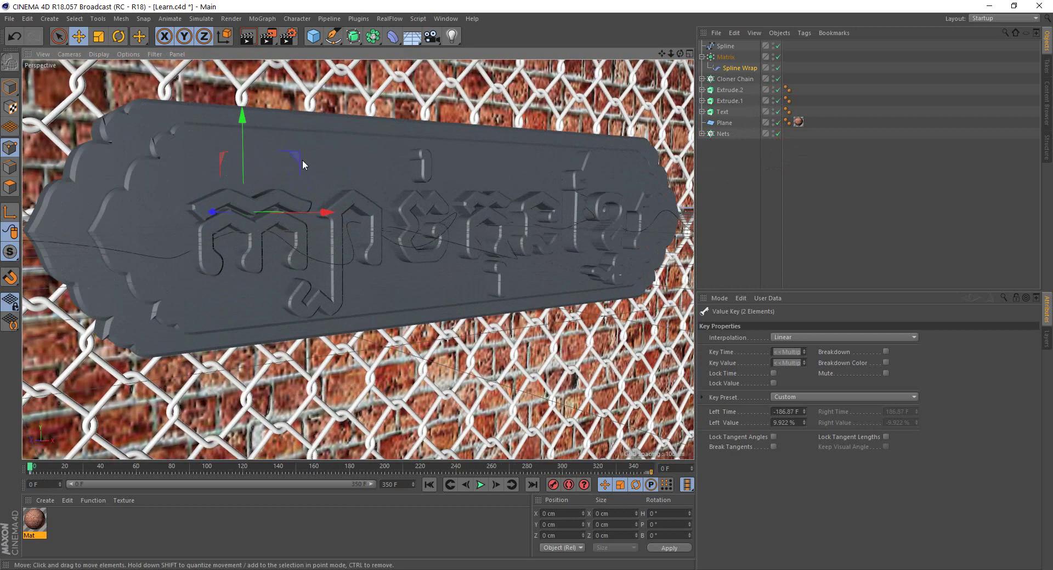
Orbit around the sign back to a frontal view and add a new Camera.
alt+drag(305, 164, 358, 200)
scroll(358, 201, up, 3)
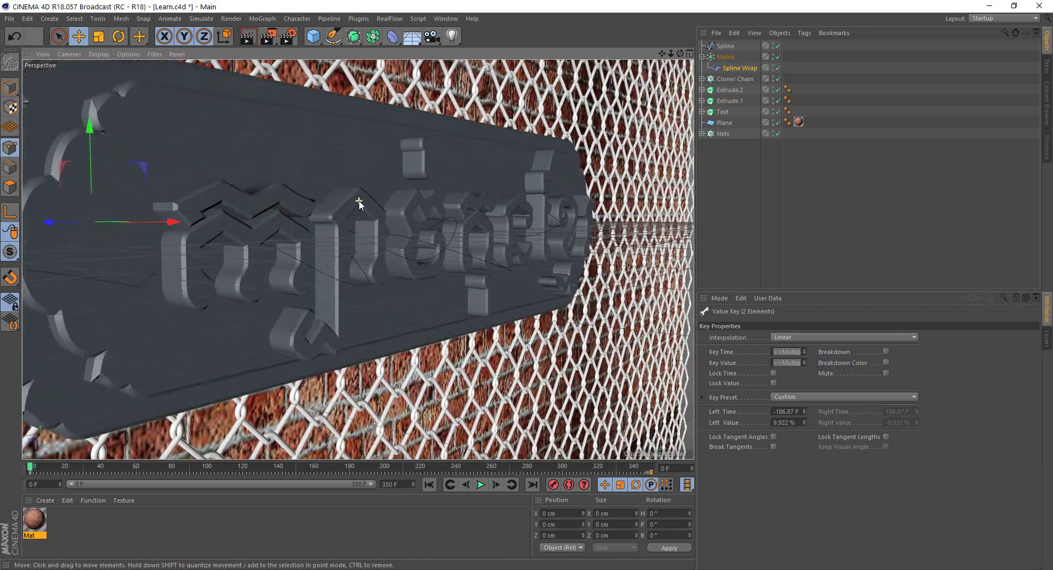
alt+drag(598, 225, 567, 226)
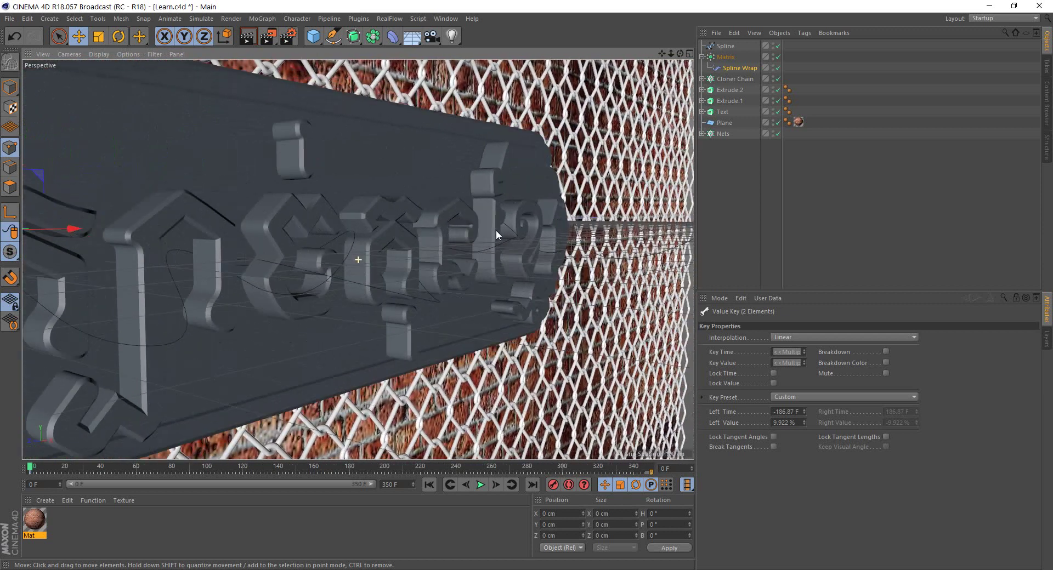
alt+drag(501, 229, 479, 237)
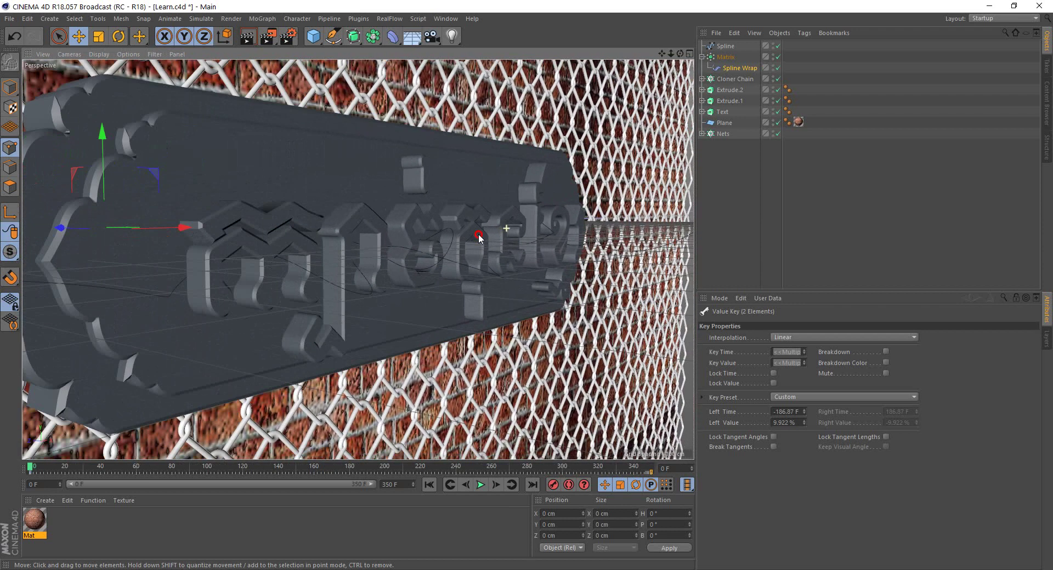
alt+drag(406, 234, 423, 215)
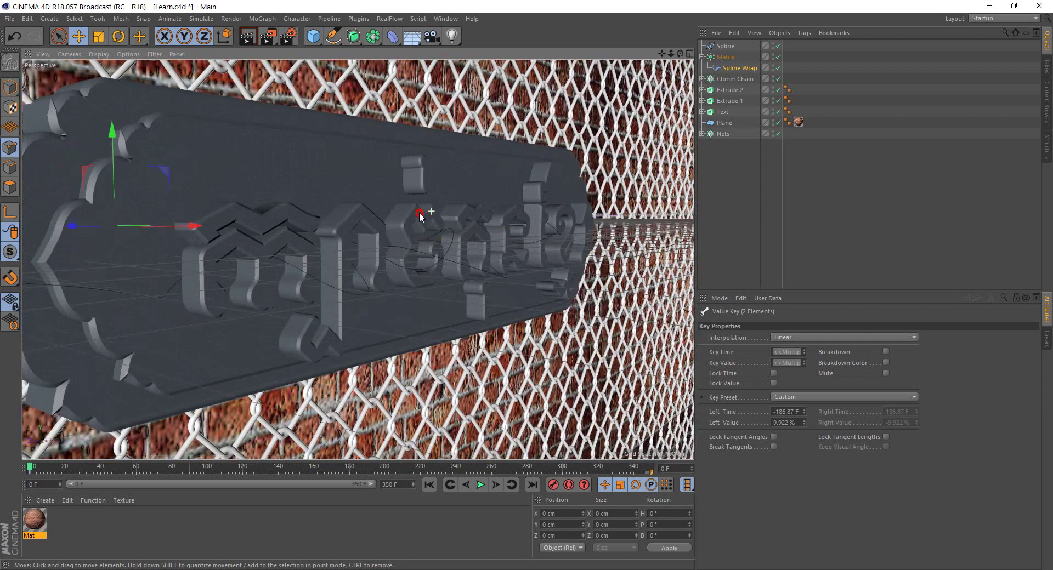
drag(432, 36, 436, 52)
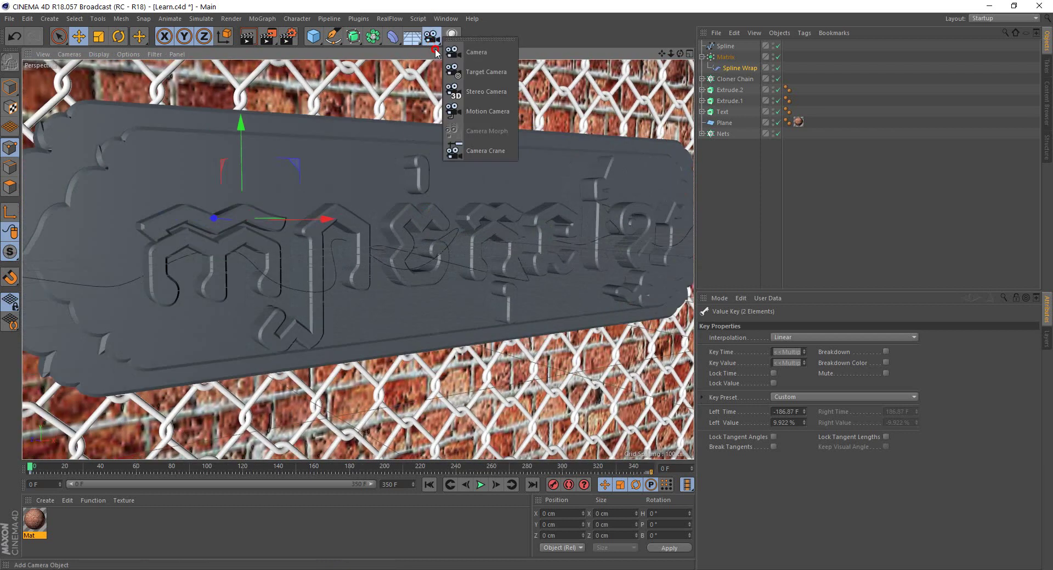
click(477, 53)
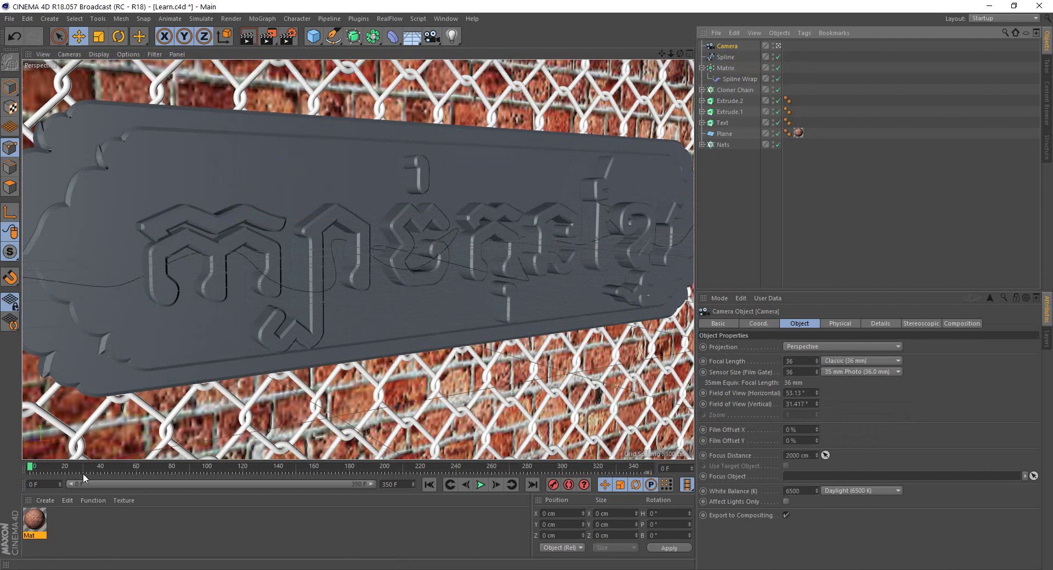
Key the Camera at a left oblique view at frame 0 and a close chain view at frame 120.
click(34, 473)
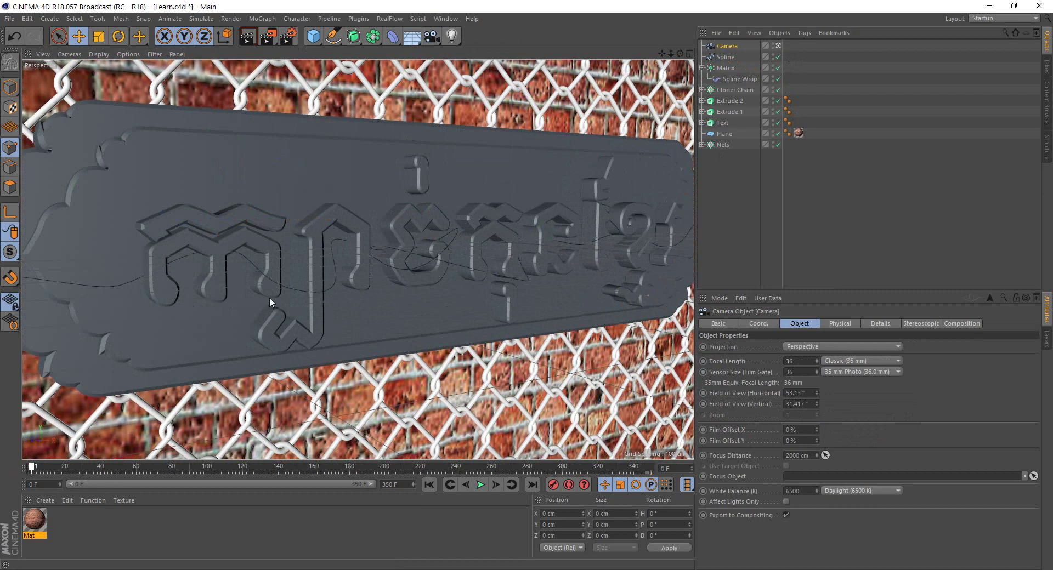
key(f)
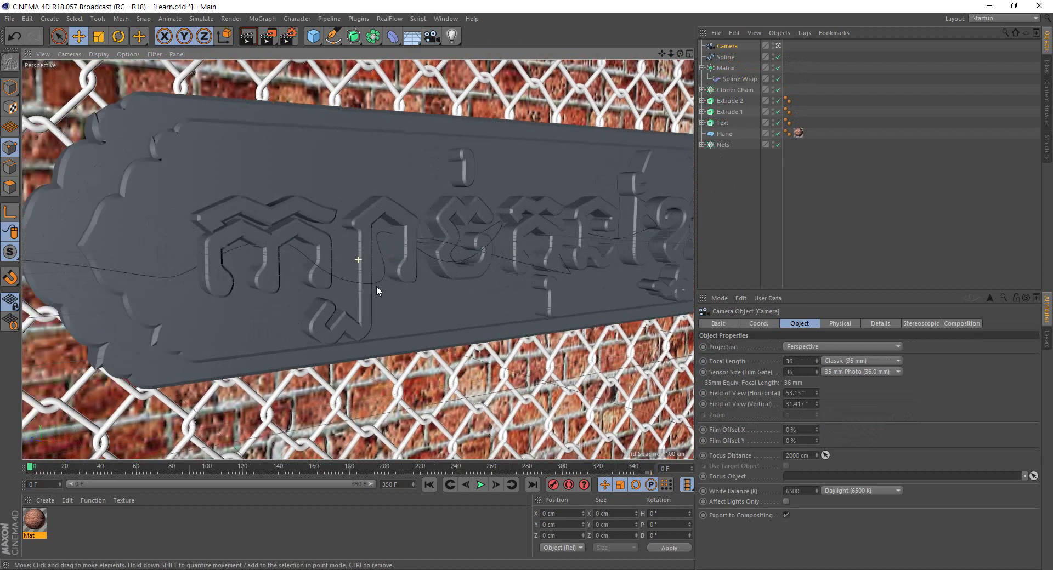
alt+drag(376, 285, 463, 302)
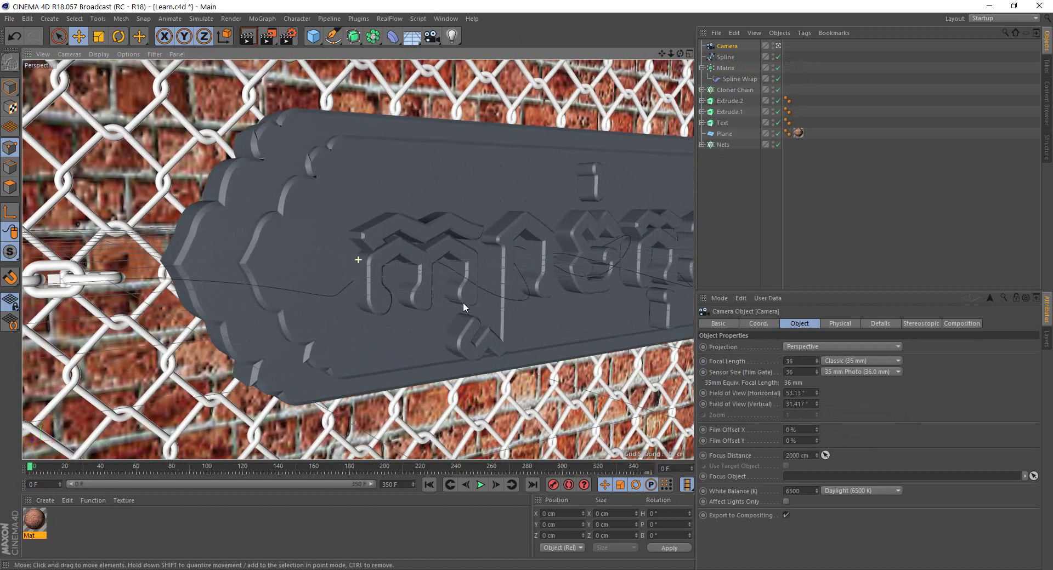
alt+drag(321, 231, 386, 237)
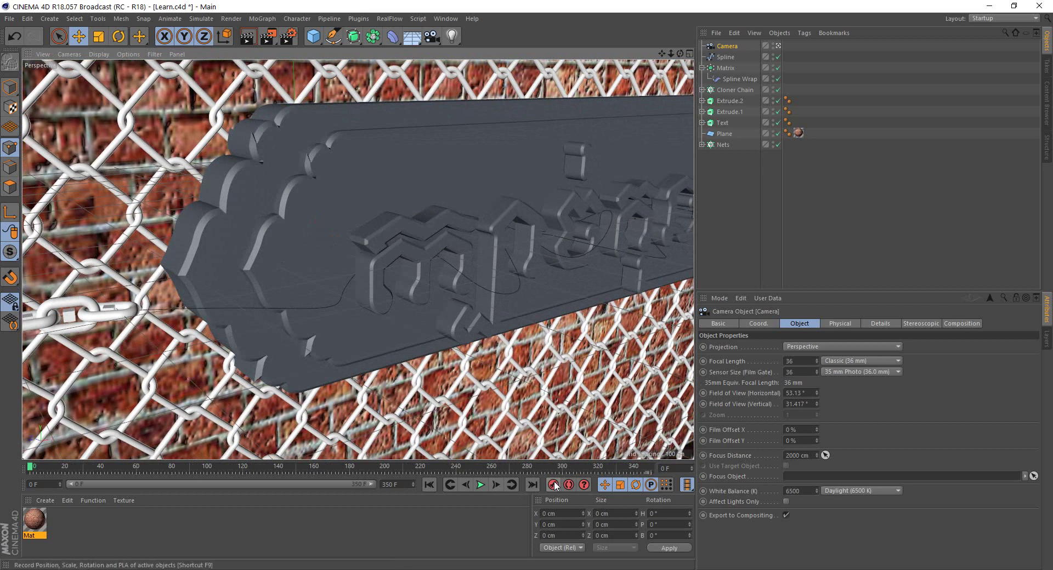
mouse_move(63, 471)
mouse_down()
mouse_move(254, 476)
mouse_move(243, 470)
mouse_up()
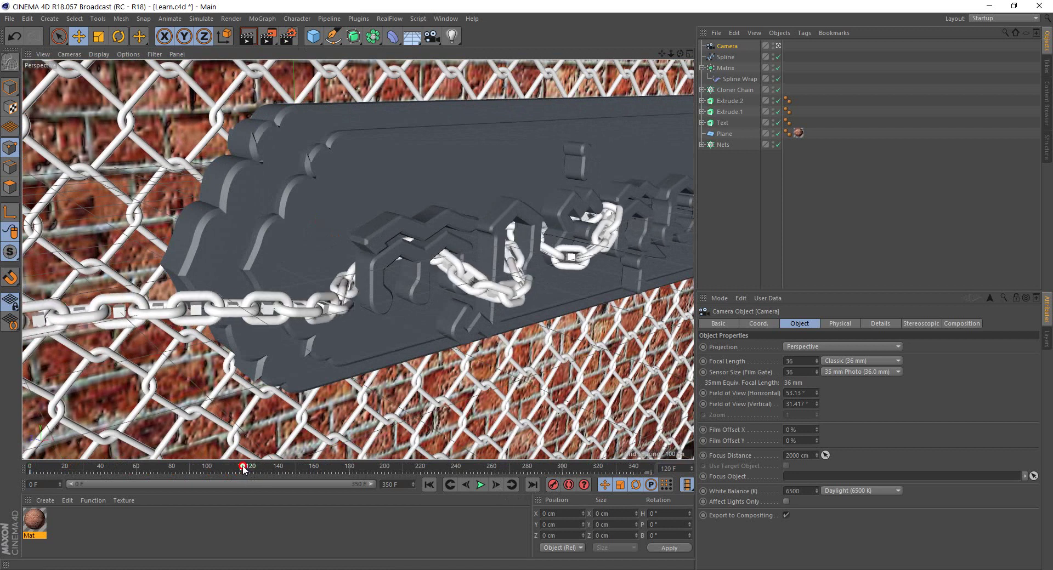
mouse_move(587, 319)
alt+mouse_down()
mouse_move(590, 255)
mouse_move(572, 232)
mouse_move(429, 265)
mouse_move(316, 308)
mouse_move(291, 278)
mouse_move(341, 237)
mouse_move(373, 264)
mouse_move(397, 308)
alt+mouse_up()
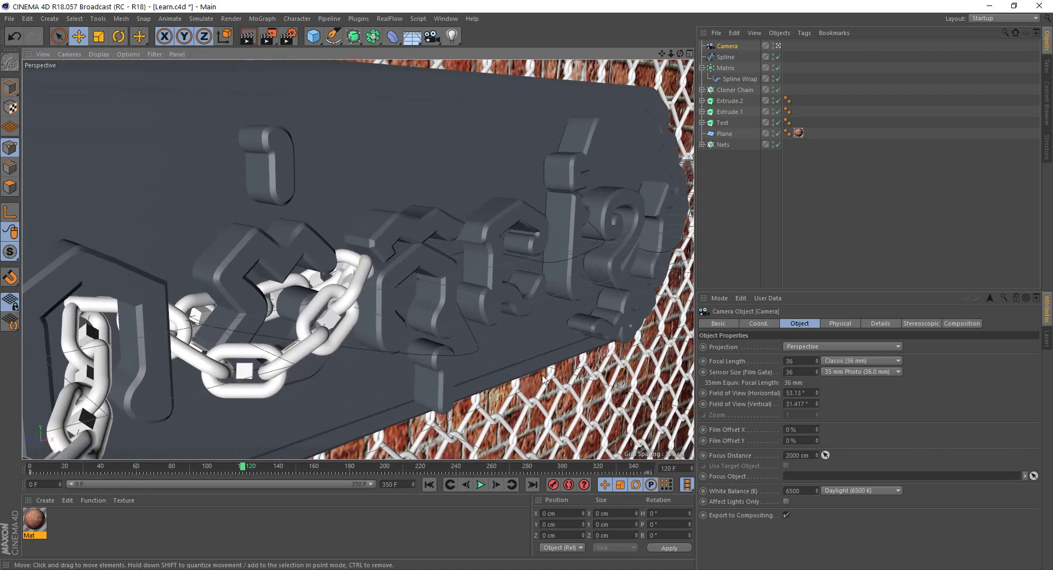
click(429, 484)
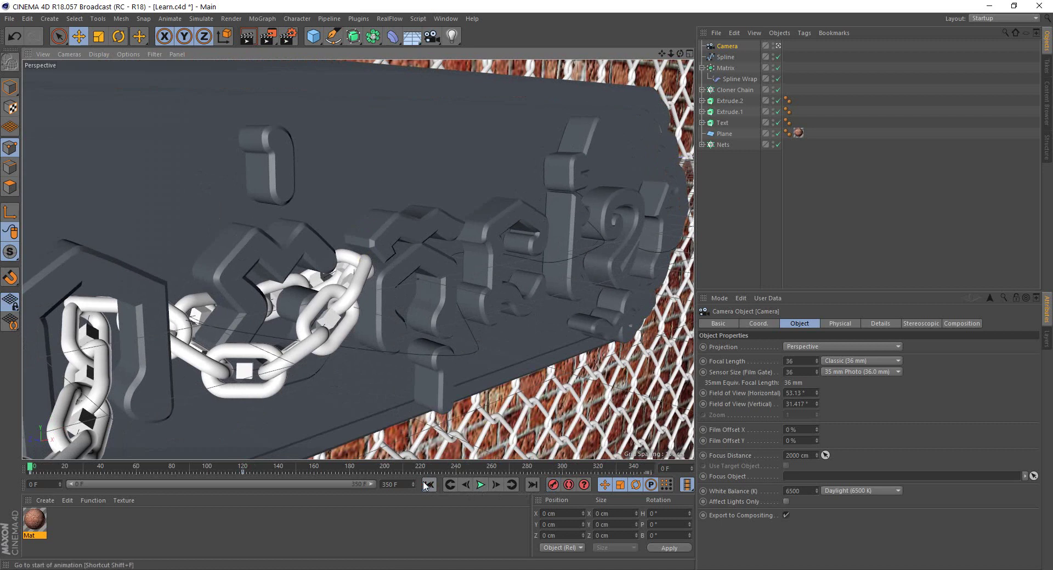
click(424, 484)
click(480, 484)
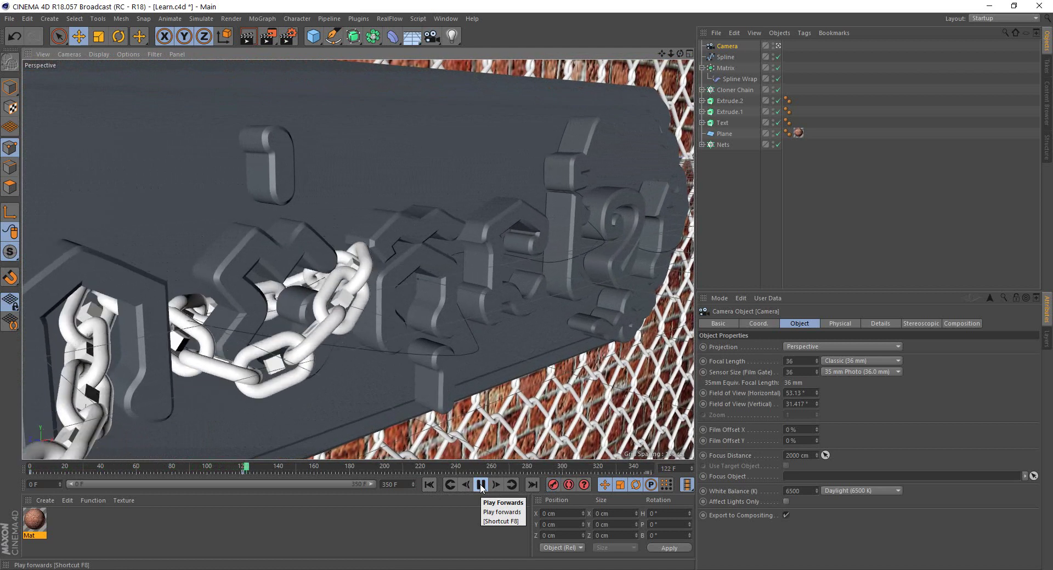
drag(99, 469, 14, 472)
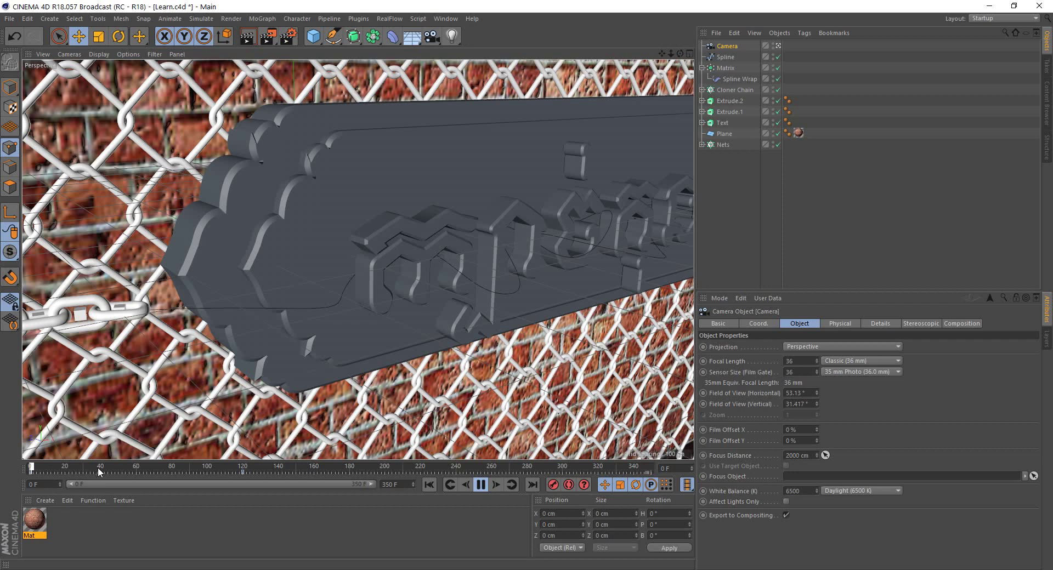
click(480, 484)
click(44, 468)
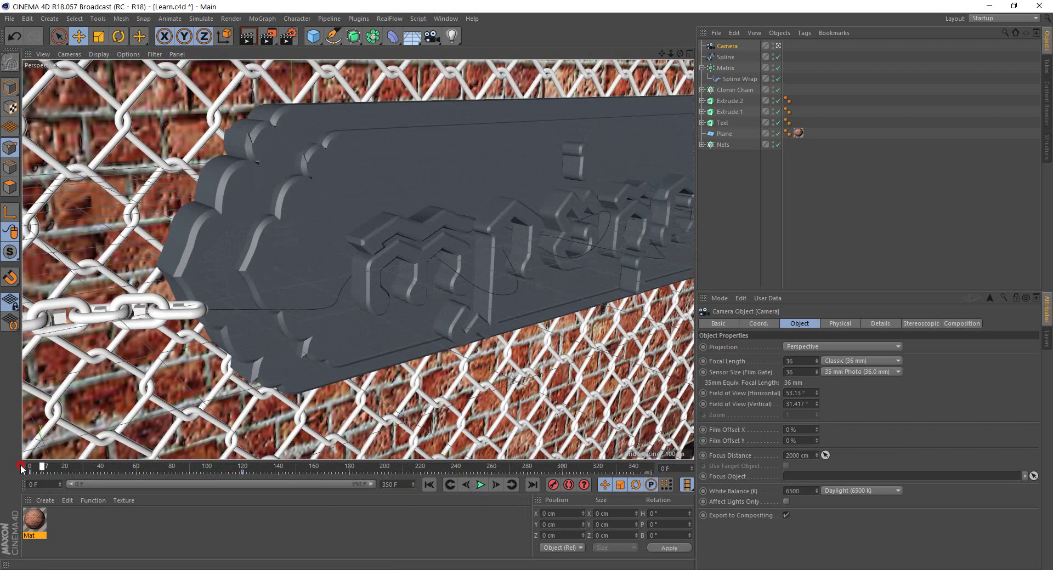
drag(42, 468, 244, 471)
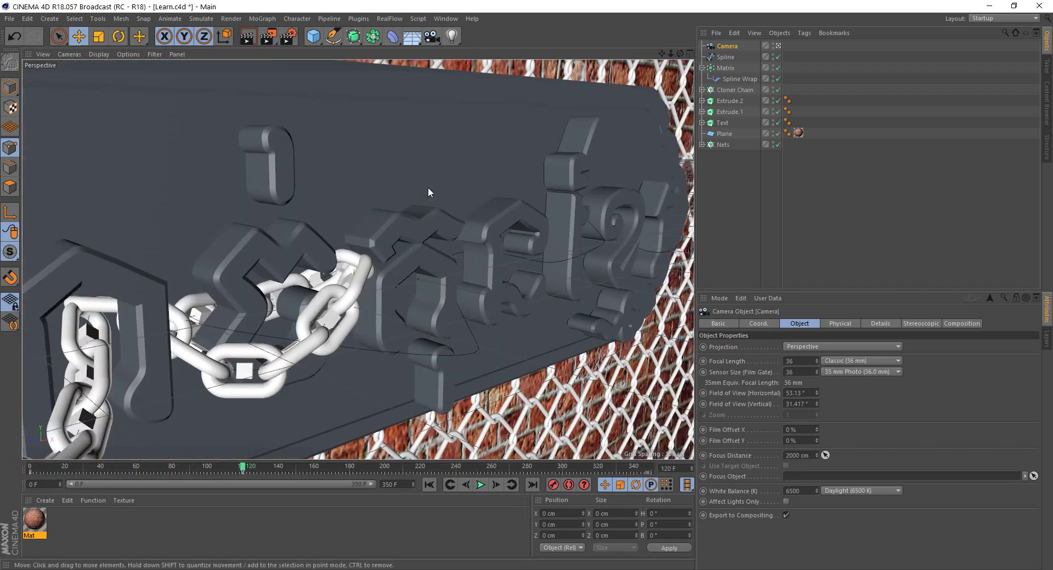
double_click(741, 46)
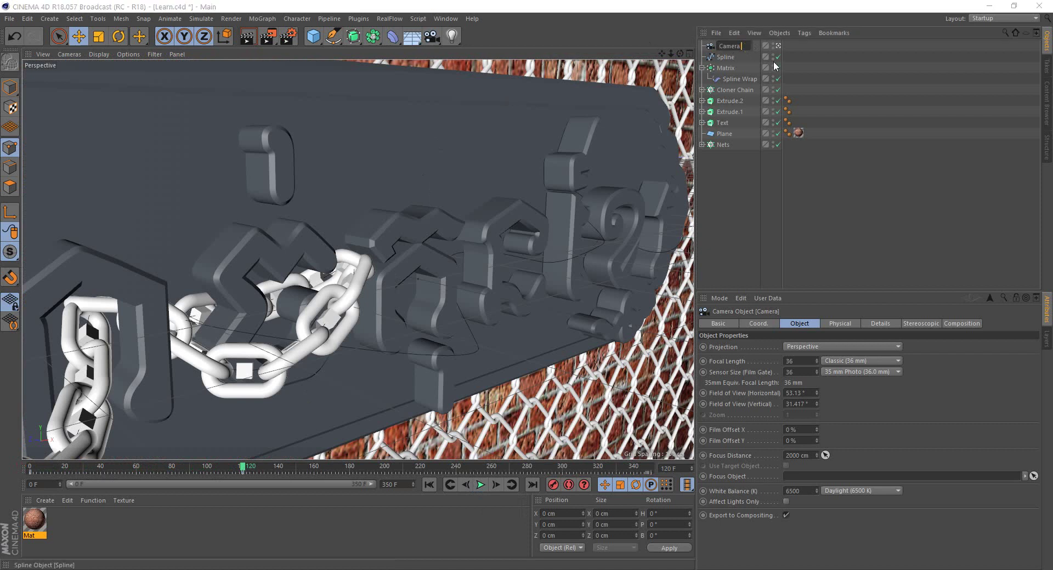
Confirm the camera name and scrub the chain animation around frame 120.
click(756, 210)
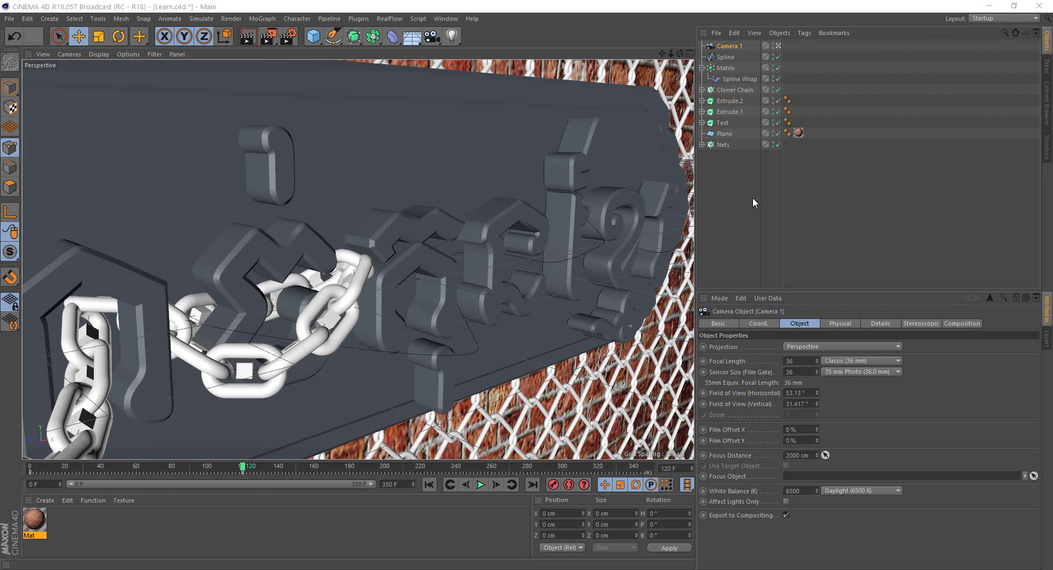
click(228, 468)
drag(228, 469, 241, 468)
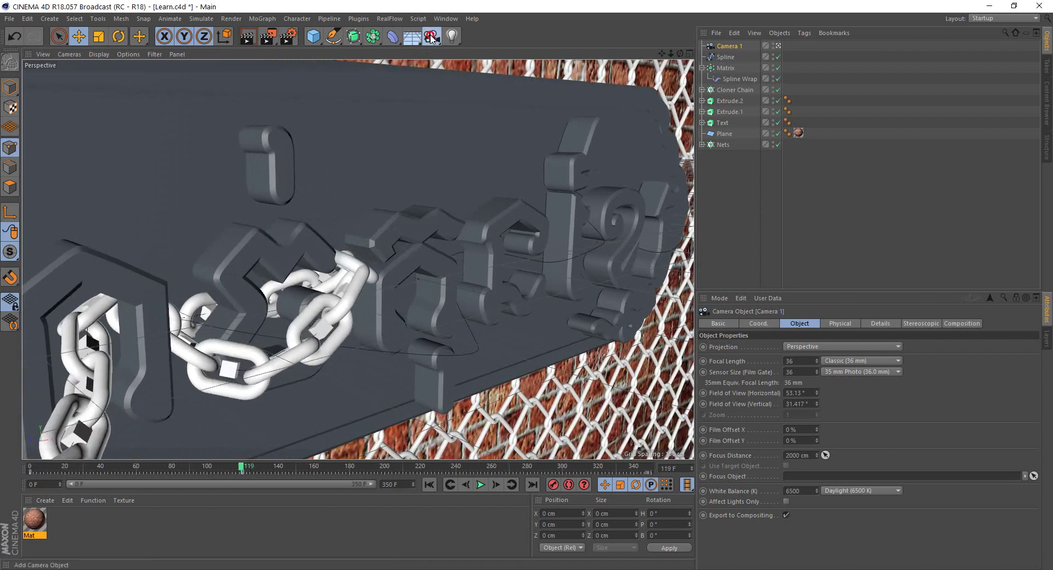
Add a second Camera, look through it, and start renaming it Camera 2.
drag(431, 37, 475, 47)
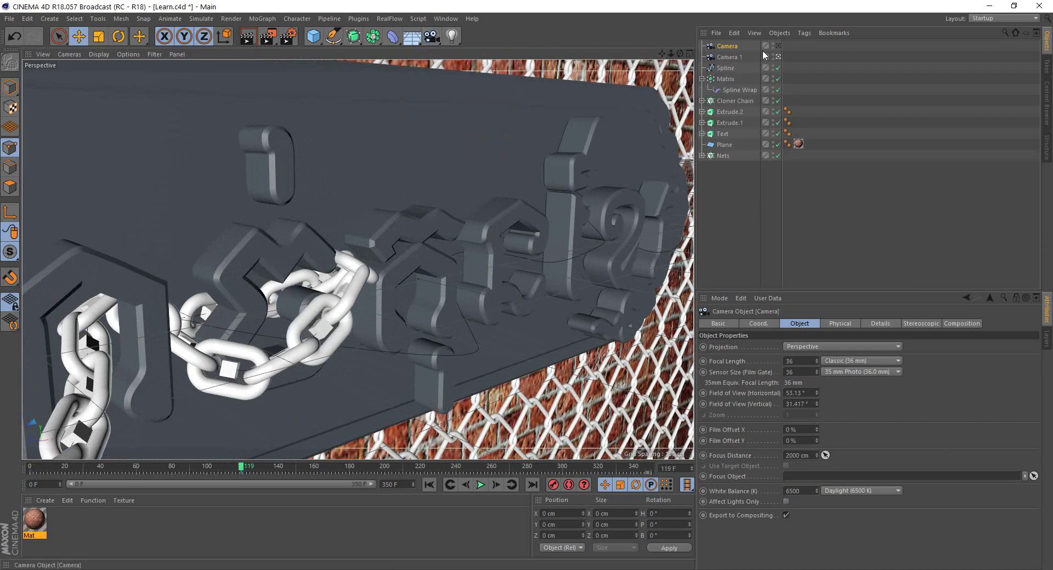
click(777, 45)
double_click(734, 48)
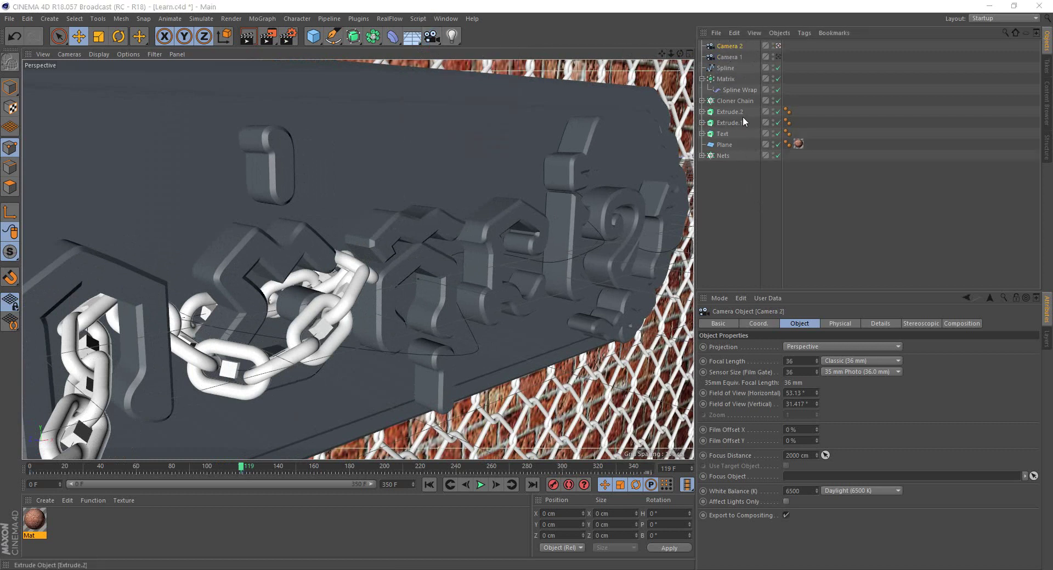
At frame 120, orbit and dolly Camera 2 close onto the chain and Khmer letters, fence behind.
click(245, 467)
drag(244, 469, 244, 470)
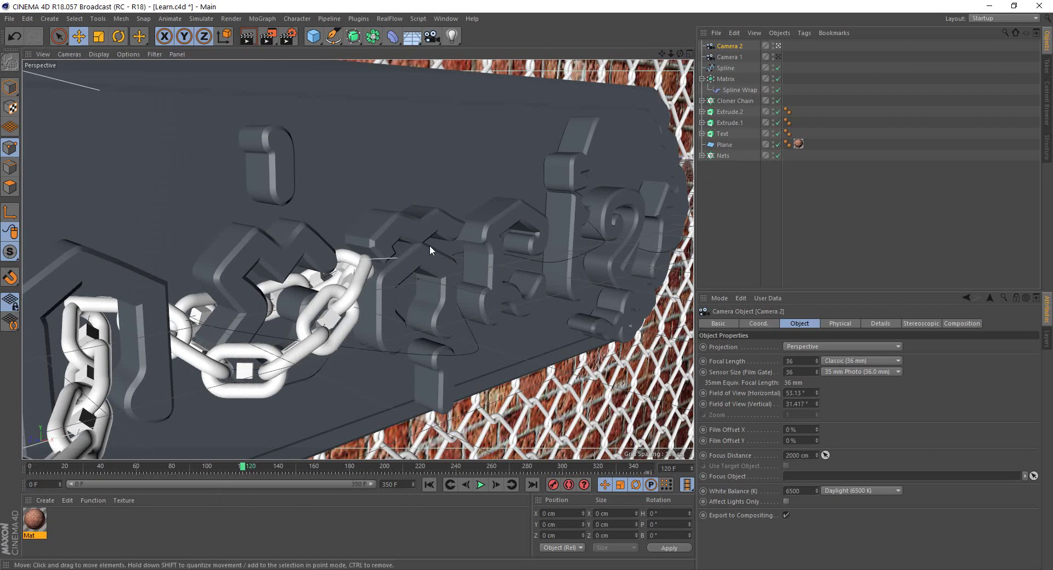
scroll(430, 245, down, 3)
mouse_move(482, 198)
alt+mouse_down()
mouse_move(466, 265)
mouse_move(387, 206)
mouse_move(303, 185)
mouse_move(333, 169)
alt+mouse_up()
alt+drag(374, 212, 389, 166)
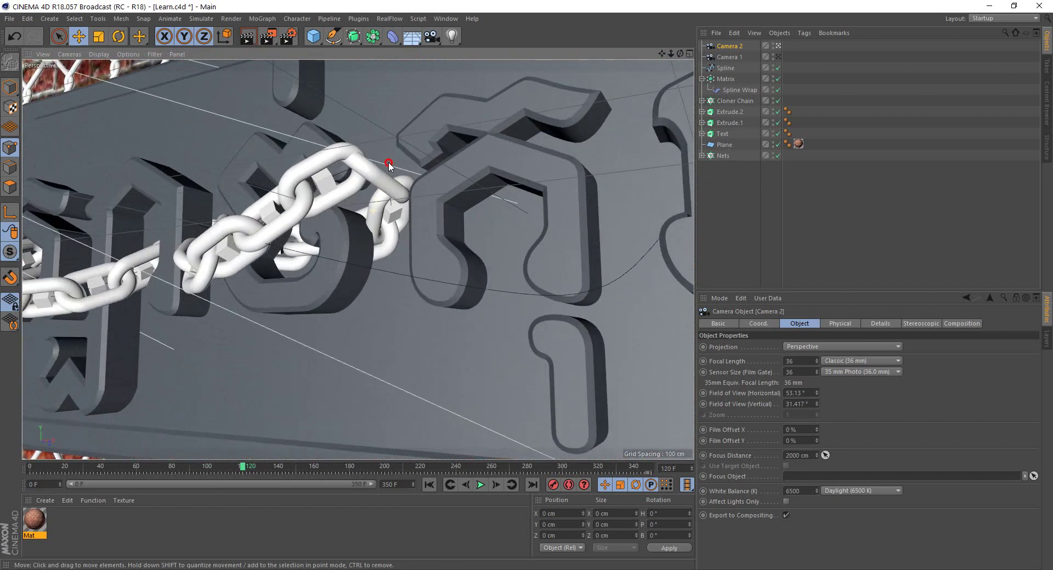
mouse_move(479, 178)
alt+mouse_down()
mouse_move(266, 190)
mouse_move(148, 213)
mouse_move(383, 214)
mouse_move(400, 170)
alt+mouse_up()
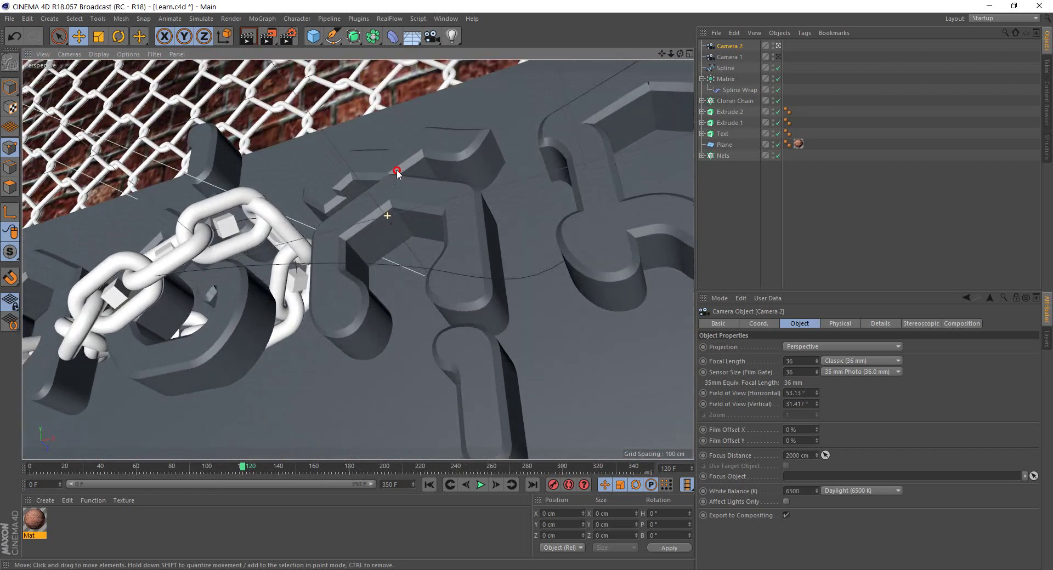
alt+drag(360, 258, 380, 202)
alt+drag(340, 242, 350, 219)
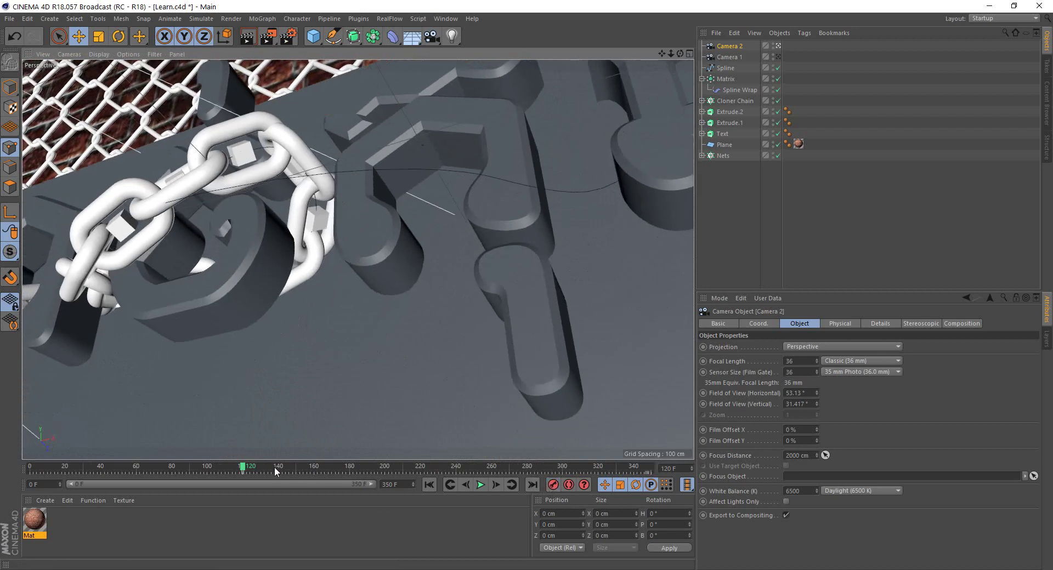
At frame 240, move Camera 2 into an extreme close-up of the chain links.
click(455, 467)
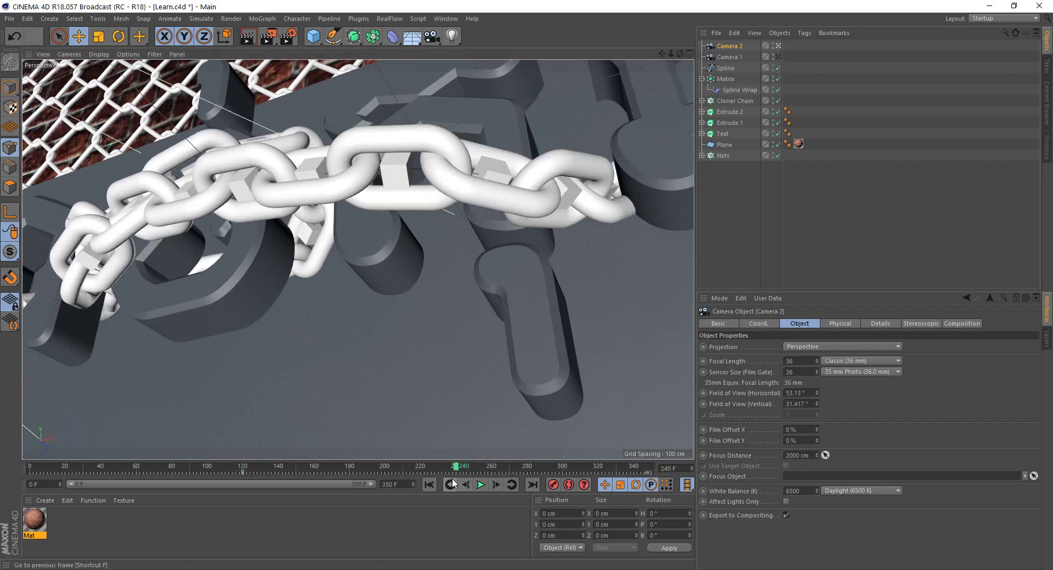
mouse_move(586, 300)
alt+mouse_down()
mouse_move(449, 315)
mouse_move(196, 417)
alt+mouse_up()
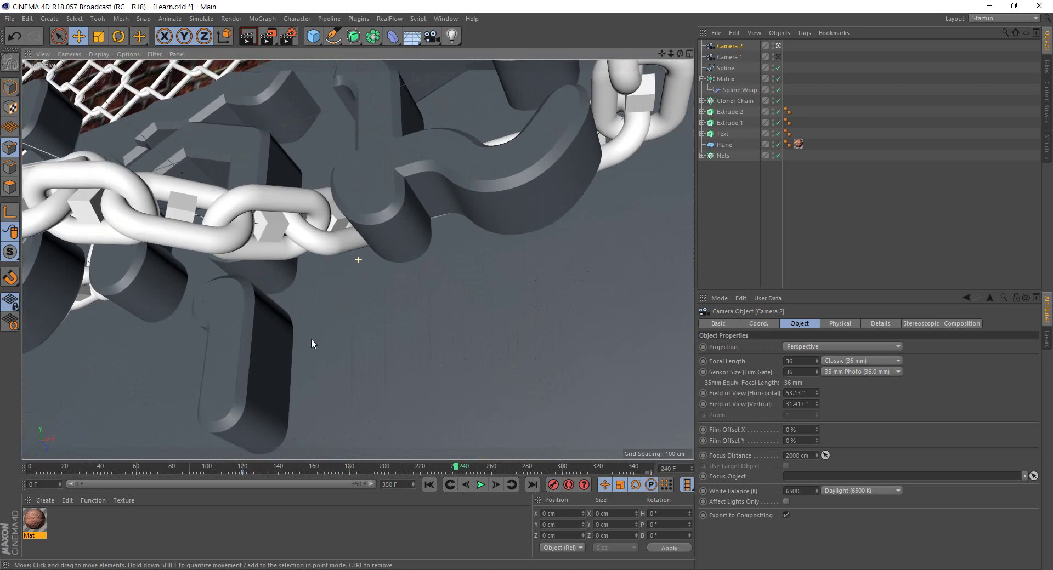
alt+drag(544, 218, 385, 282)
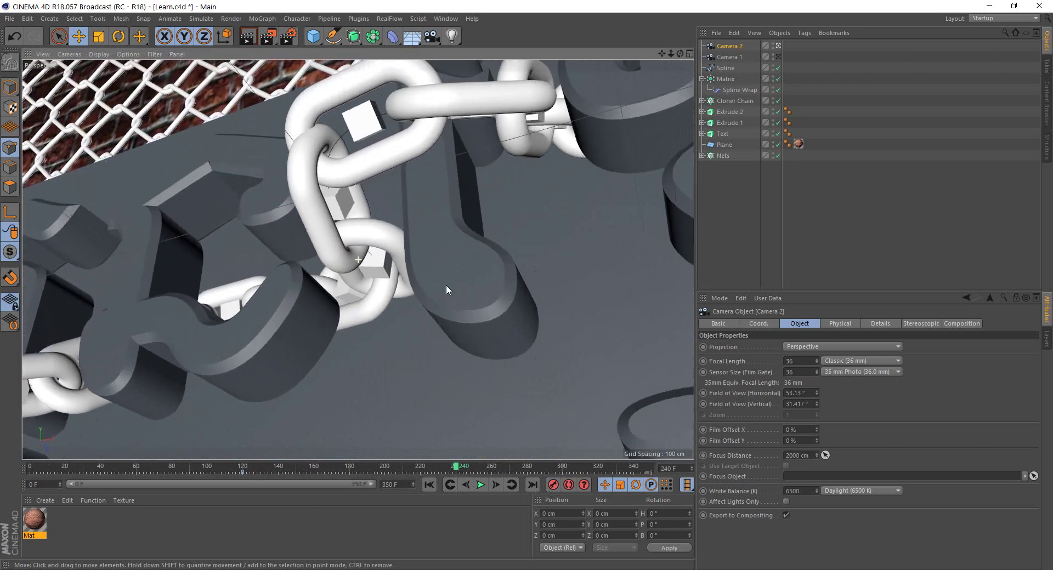
mouse_move(510, 226)
alt+mouse_down()
mouse_move(371, 227)
mouse_move(482, 207)
mouse_move(475, 229)
alt+mouse_up()
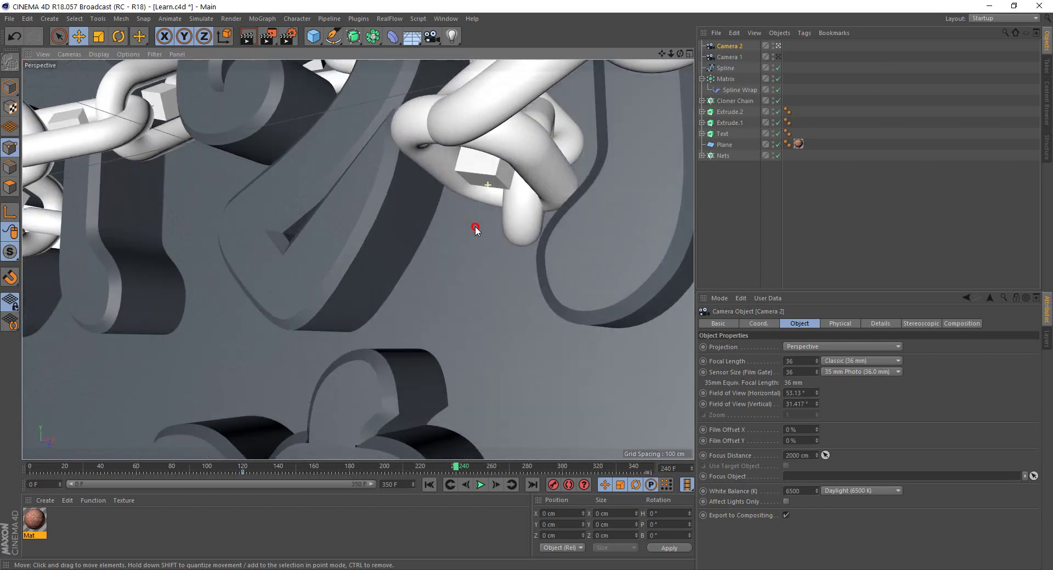
mouse_move(533, 177)
alt+mouse_down()
mouse_move(461, 286)
mouse_move(471, 307)
alt+mouse_up()
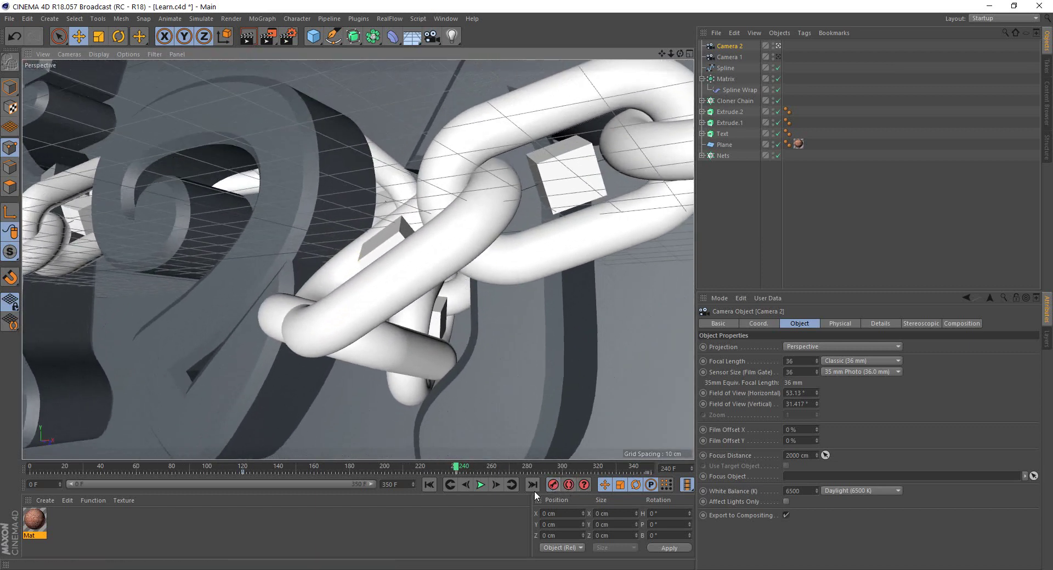
Play back Camera 2's move from about frame 116 and stop at frame 240.
drag(243, 472, 238, 472)
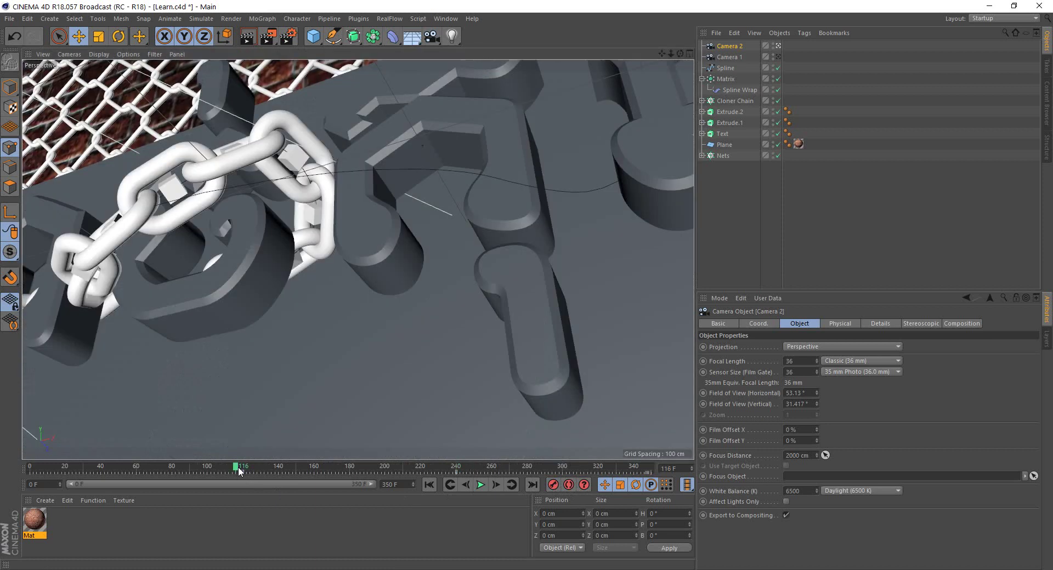
click(478, 487)
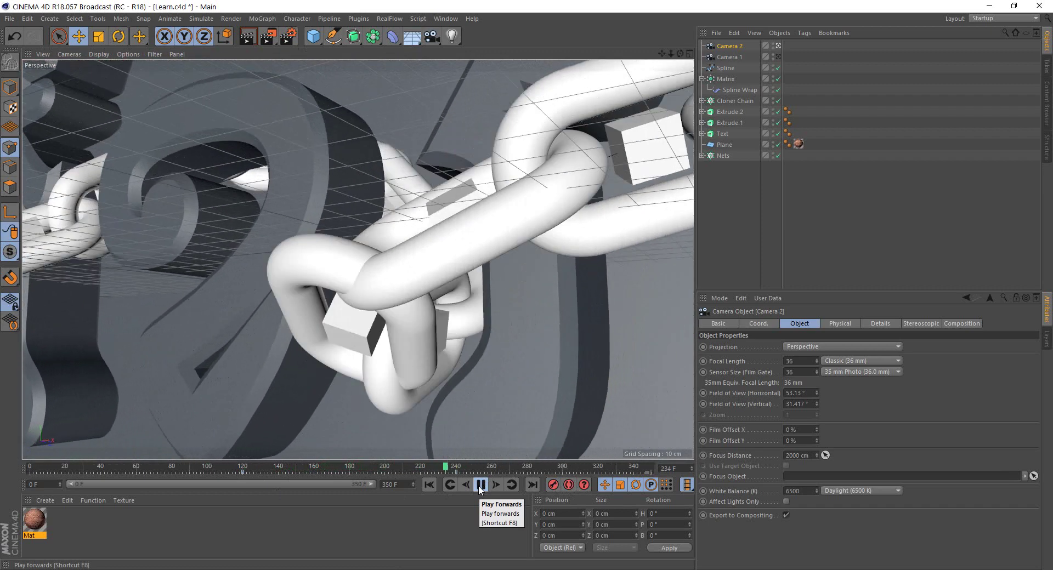
click(459, 471)
drag(459, 470, 457, 473)
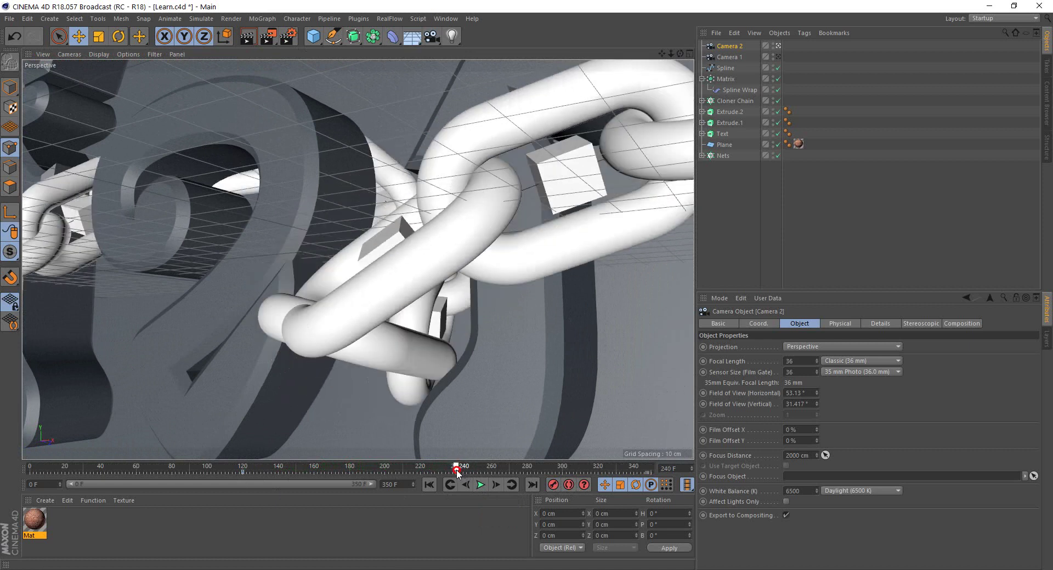
Add a third Camera, look through it, and rename it Camera 3.
drag(431, 36, 484, 54)
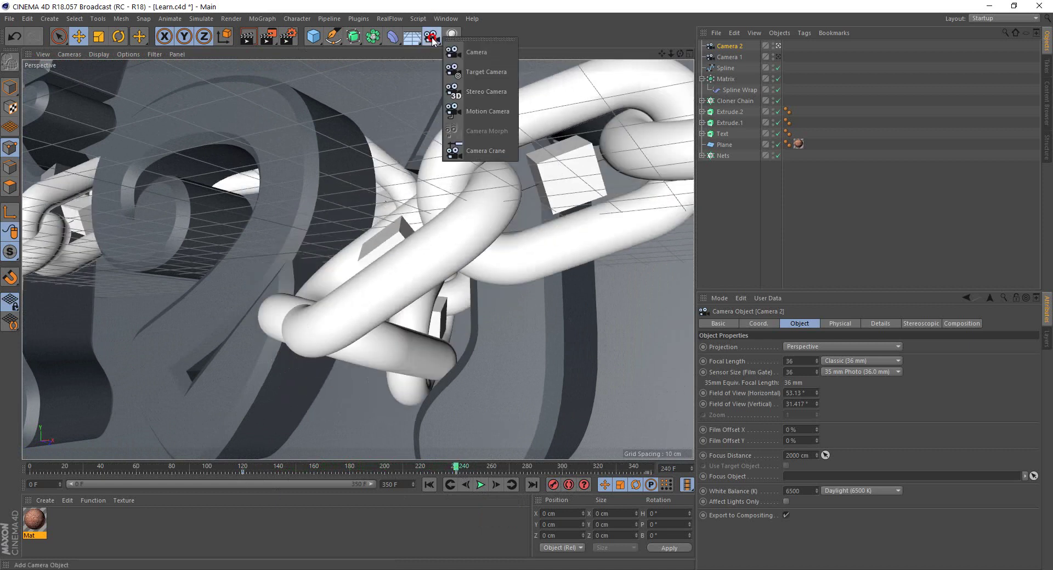
click(778, 46)
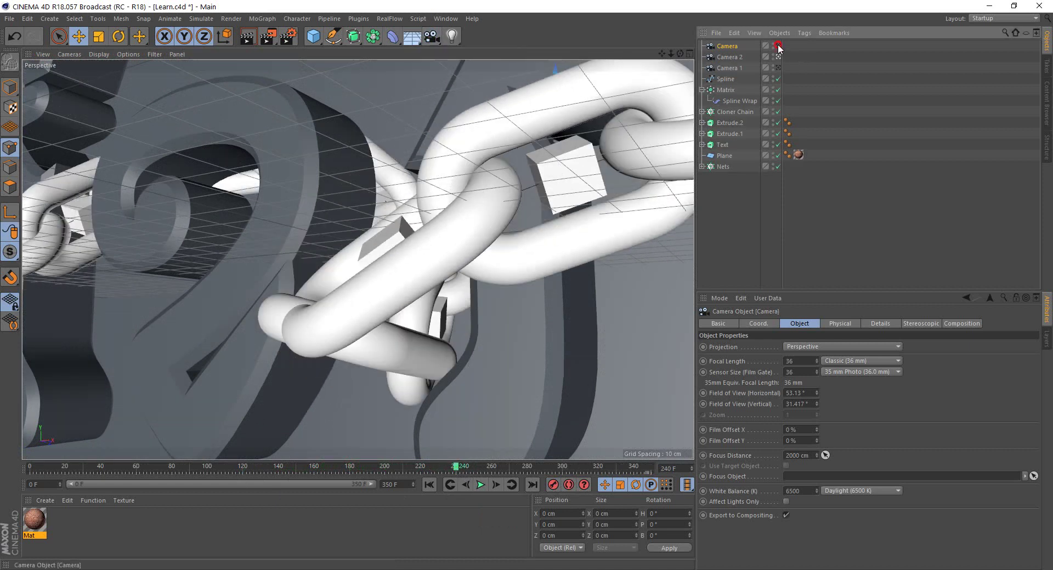
double_click(730, 47)
text(3)
key(Return)
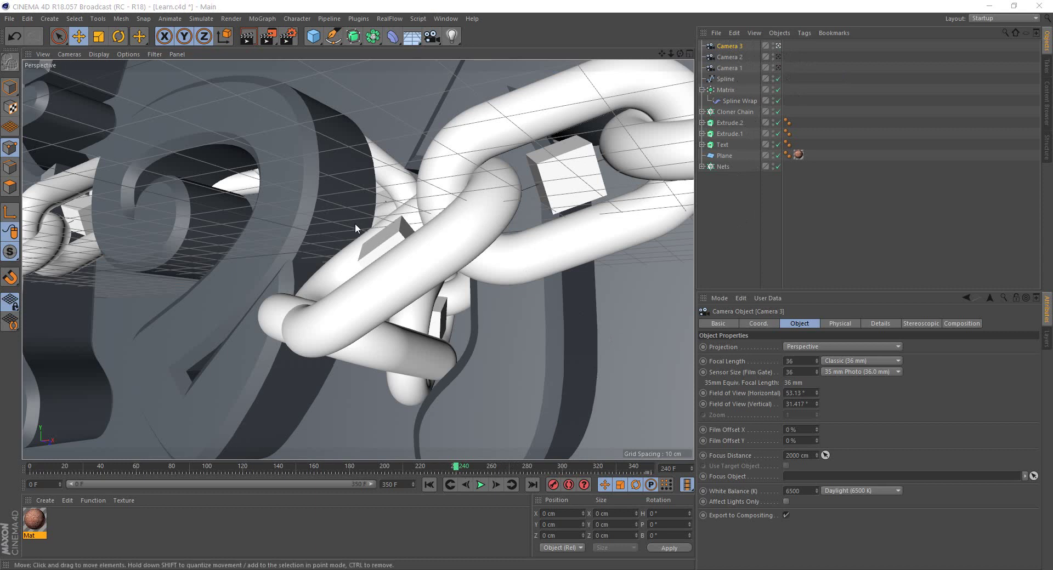
Reframe Camera 3 on the lettering, then at frame 350 pull back to show the whole board.
scroll(294, 235, down, 5)
scroll(322, 228, down, 5)
scroll(239, 242, down, 3)
scroll(323, 252, down, 3)
scroll(339, 253, down, 2)
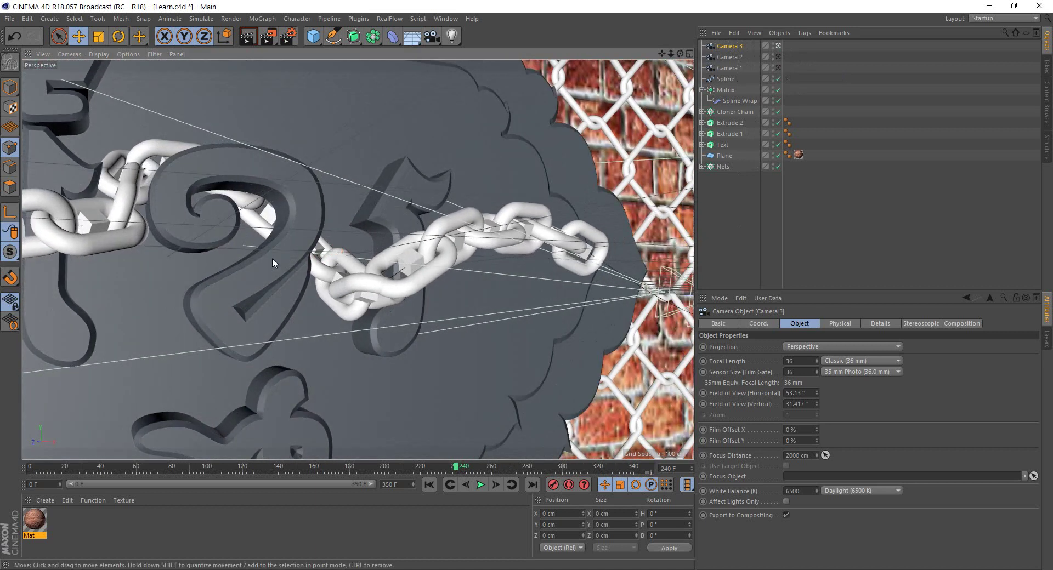
alt+drag(229, 260, 579, 265)
scroll(326, 227, down, 5)
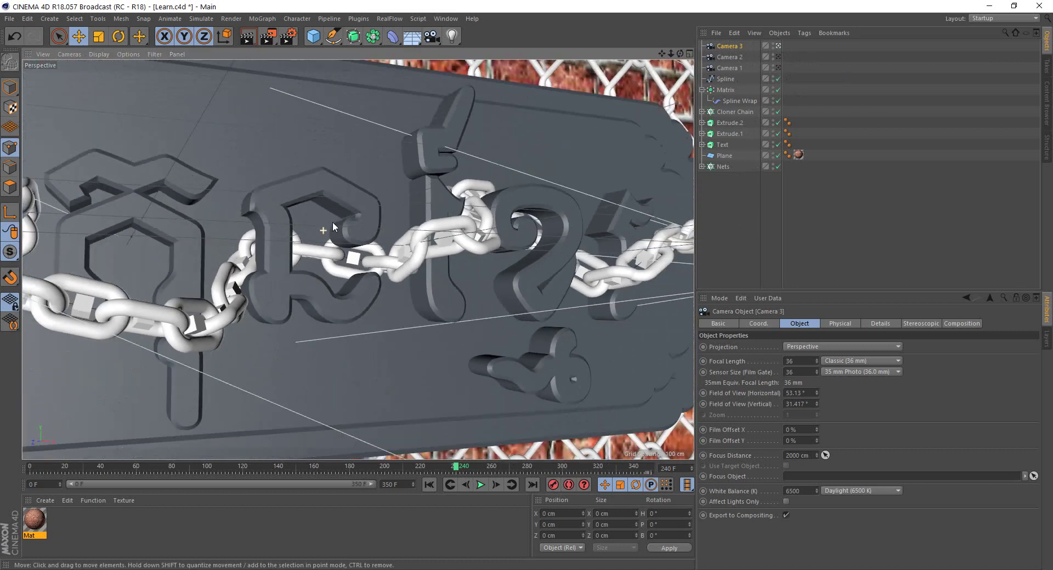
scroll(321, 221, down, 1)
scroll(383, 254, up, 5)
mouse_move(360, 250)
alt+mouse_down()
mouse_move(360, 291)
mouse_move(295, 277)
mouse_move(300, 261)
mouse_move(329, 307)
alt+mouse_up()
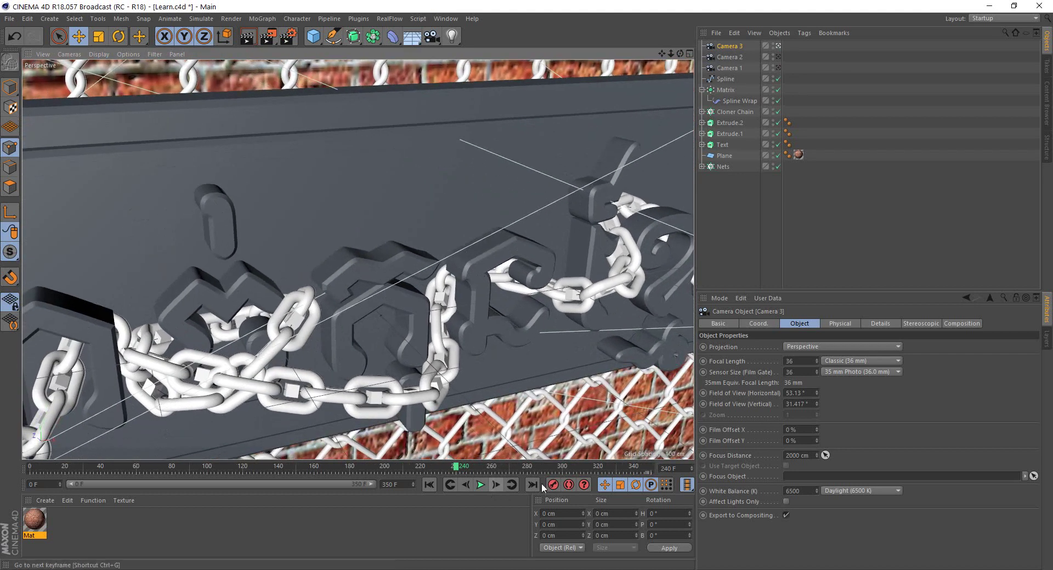
drag(462, 471, 656, 482)
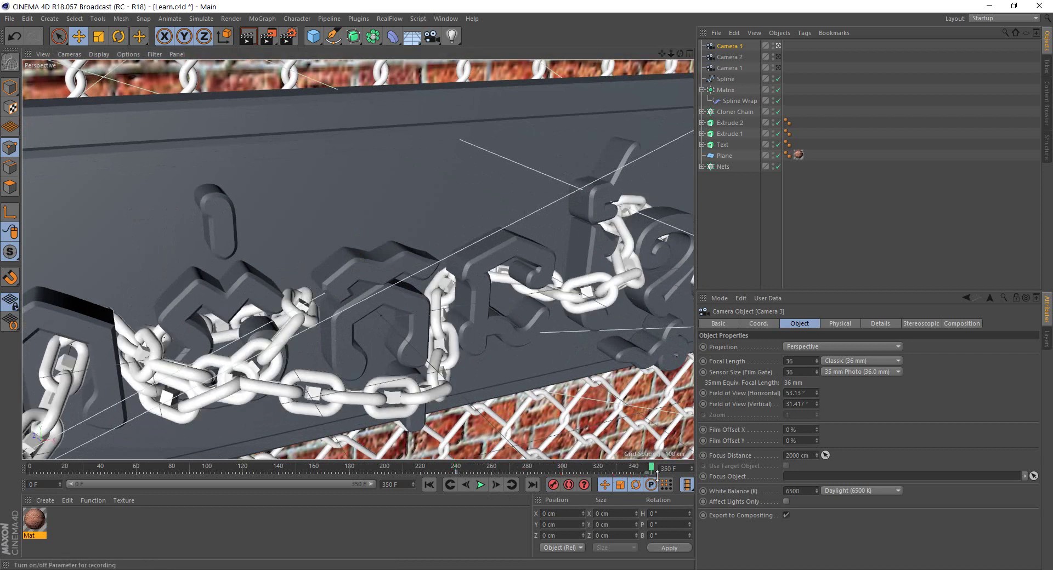
mouse_move(353, 201)
alt+mouse_down()
mouse_move(361, 301)
mouse_move(443, 328)
mouse_move(519, 296)
mouse_move(513, 244)
alt+mouse_up()
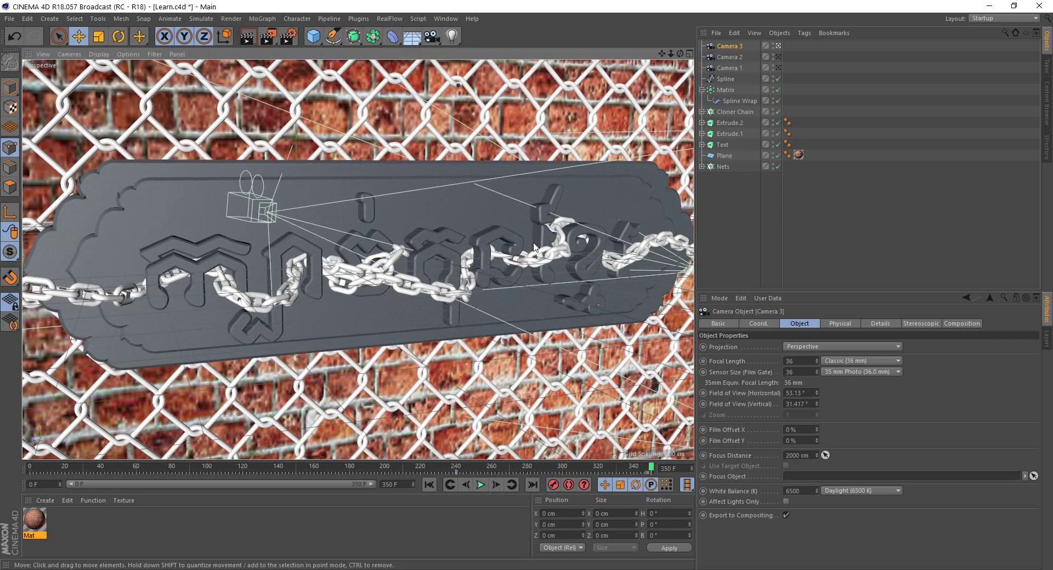
Angle Camera 3 across the whole plaque at frame 350, then preview from frame 233 and rewind.
alt+drag(402, 226, 406, 229)
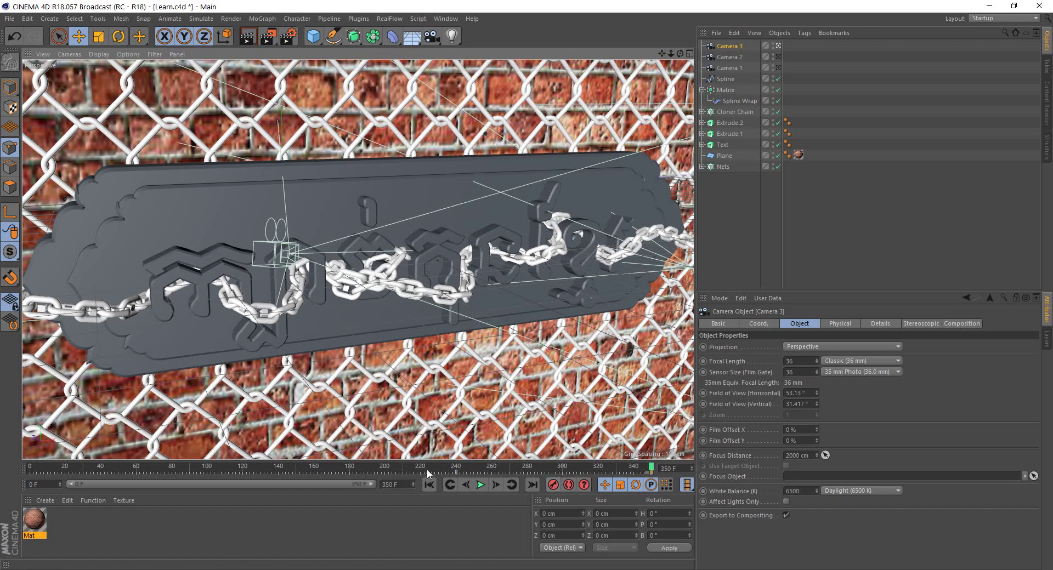
click(444, 466)
click(482, 485)
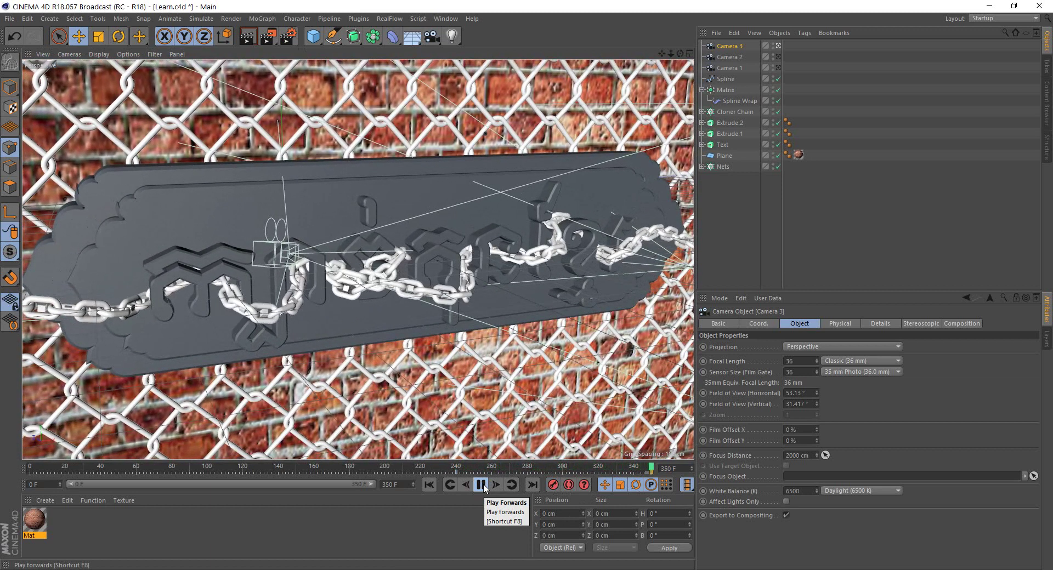
drag(528, 467, 23, 473)
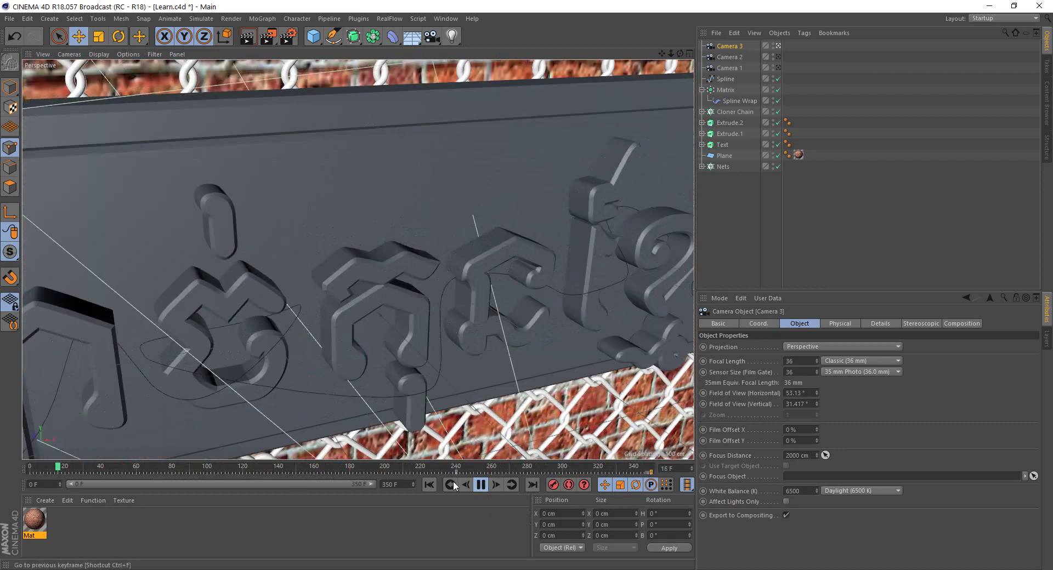
Stop playback and add a Stage object from the environment objects list.
click(482, 484)
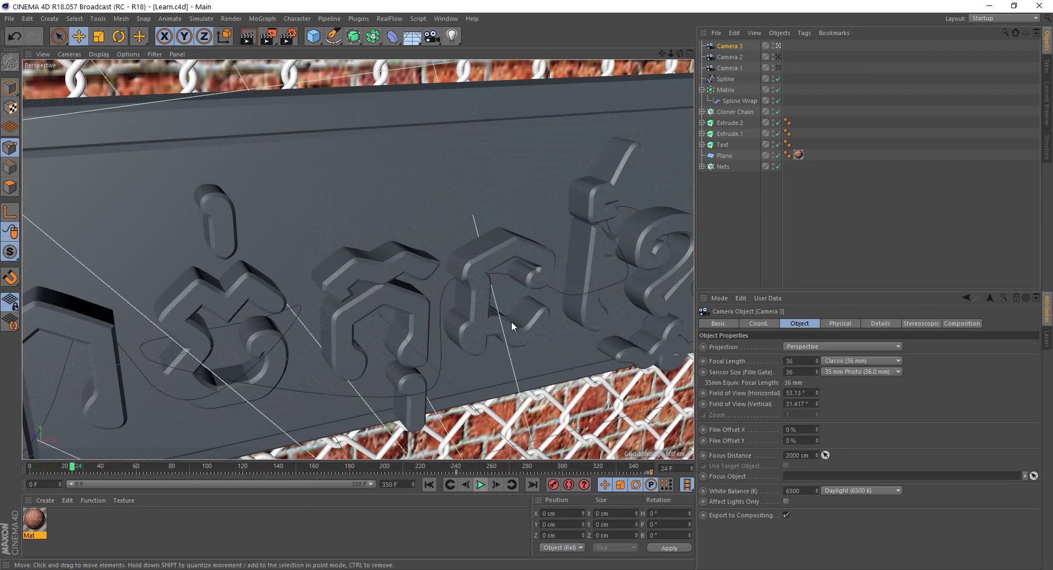
click(412, 36)
click(507, 92)
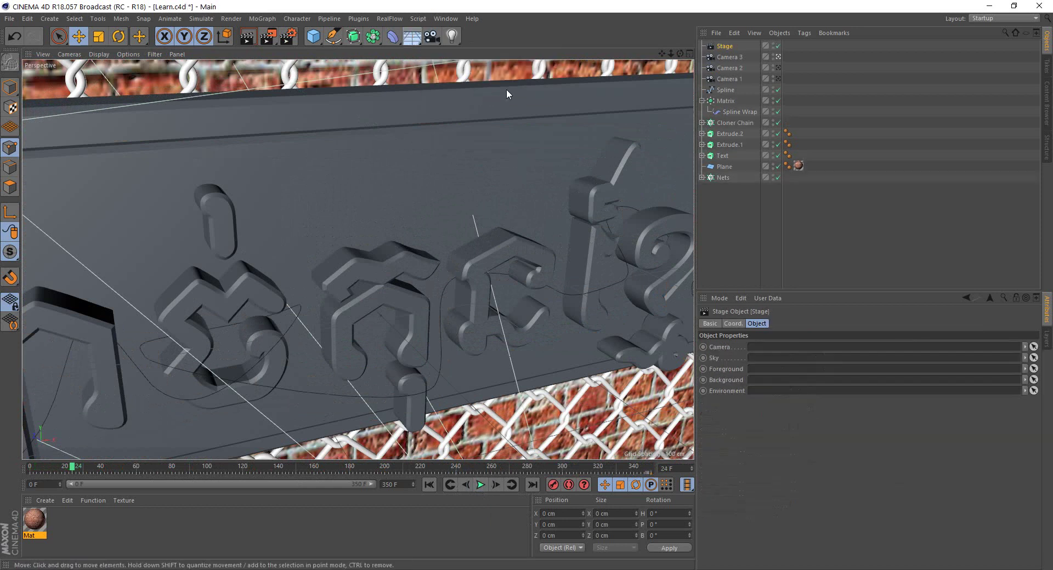
Group Stage and Cameras 1–3 under a Null with Alt+G, rewind, and select Stage.
click(735, 80)
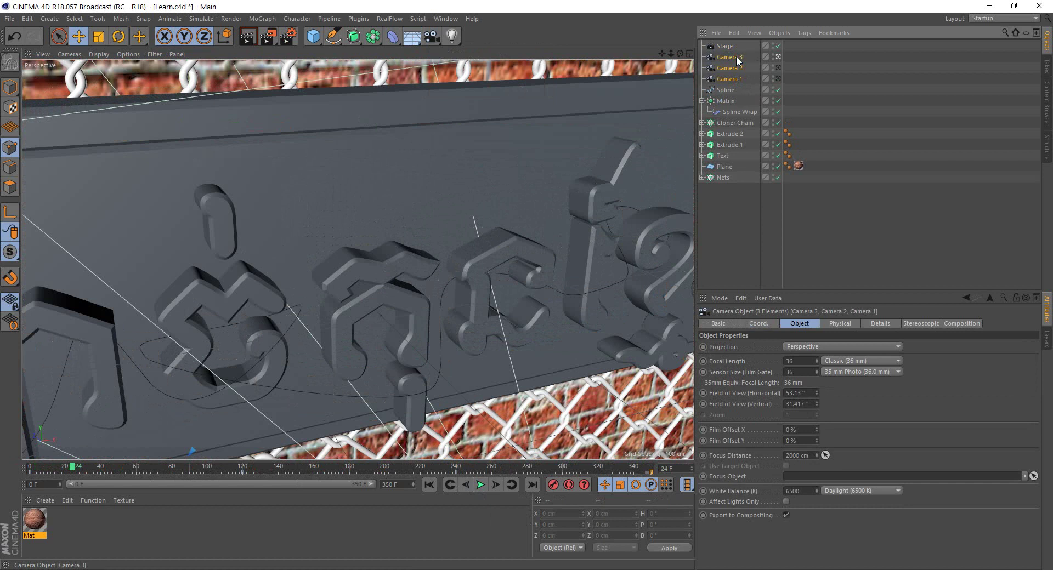
shift+click(724, 46)
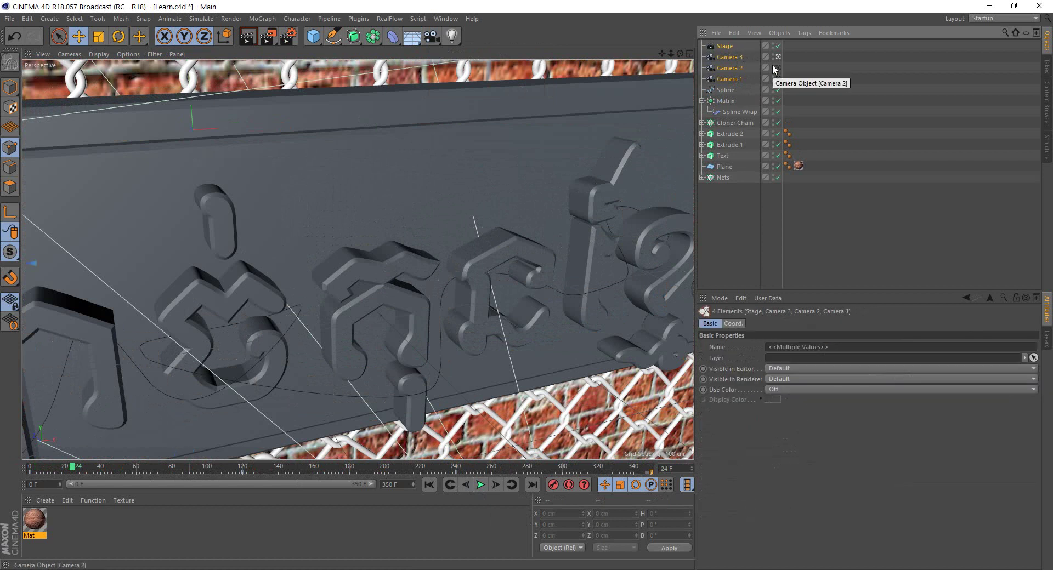
key(alt+g)
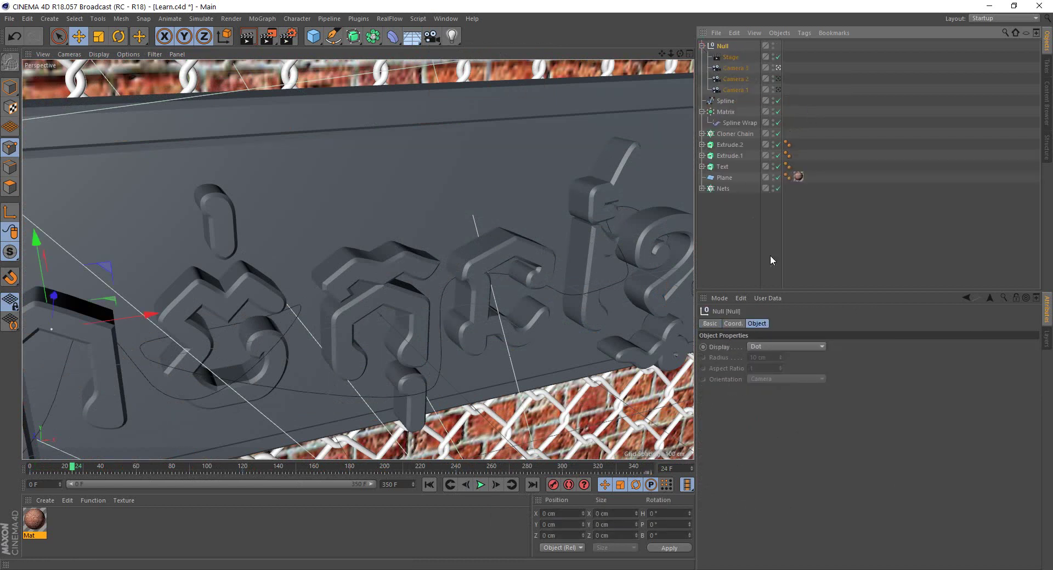
drag(71, 467, 7, 468)
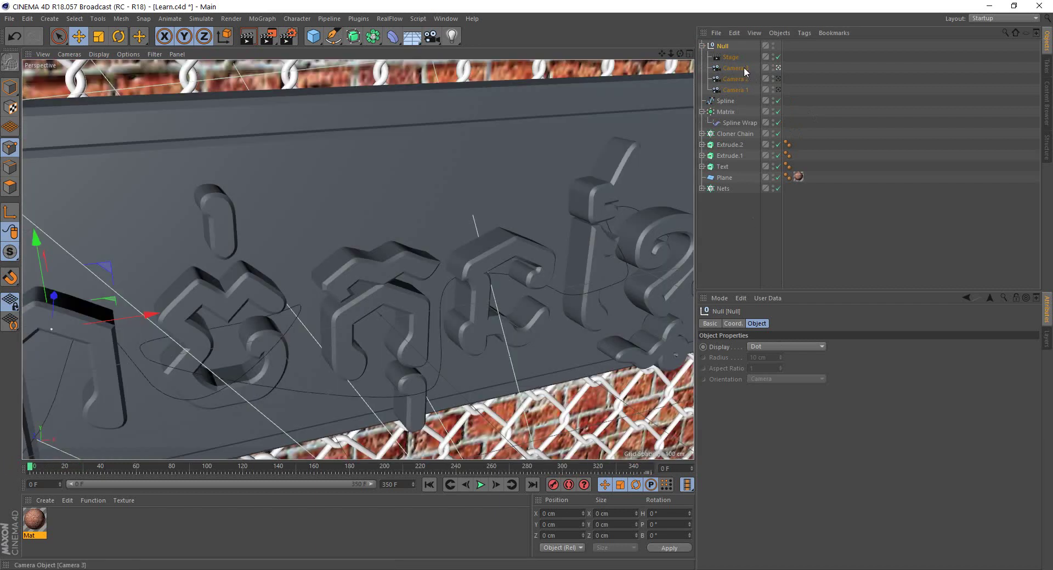
click(723, 59)
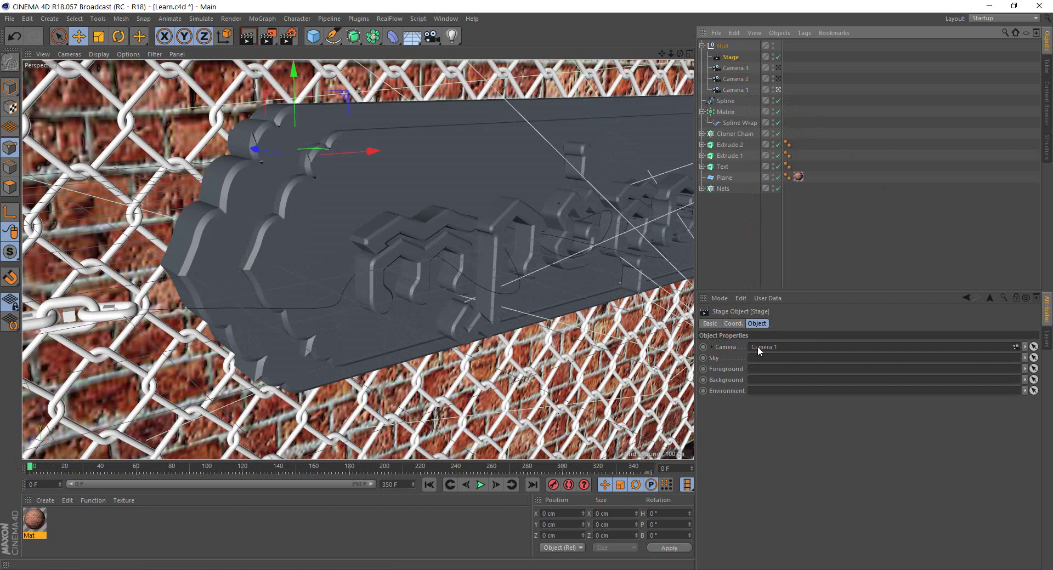
Keyframe the Stage object's Camera field as Camera 1 at frame 0.
click(704, 348)
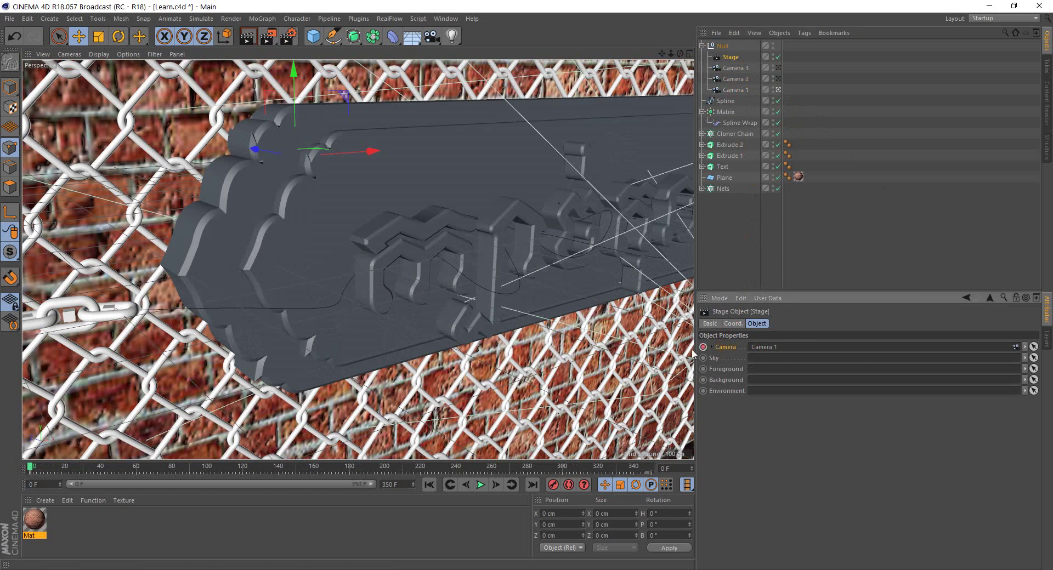
drag(48, 469, 258, 470)
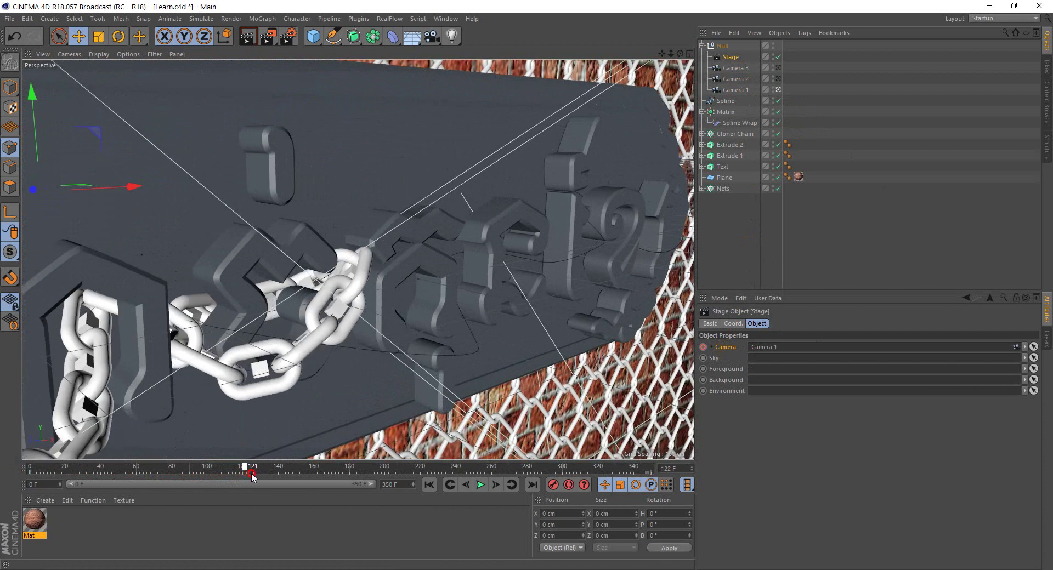
click(735, 90)
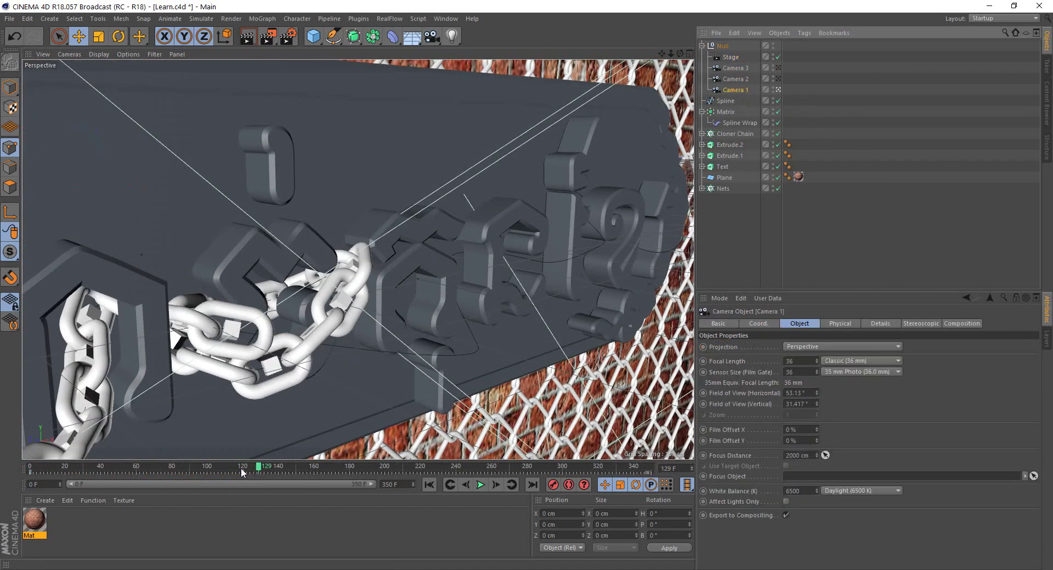
click(730, 57)
At frame 120, set the Stage camera to Camera 2 and keyframe the cut.
drag(257, 470, 244, 475)
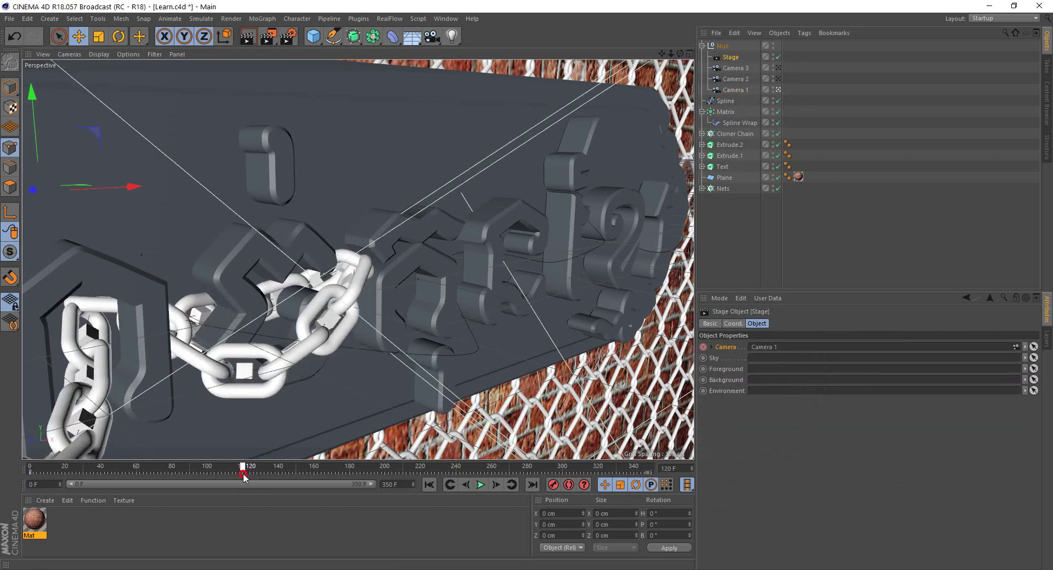
click(703, 347)
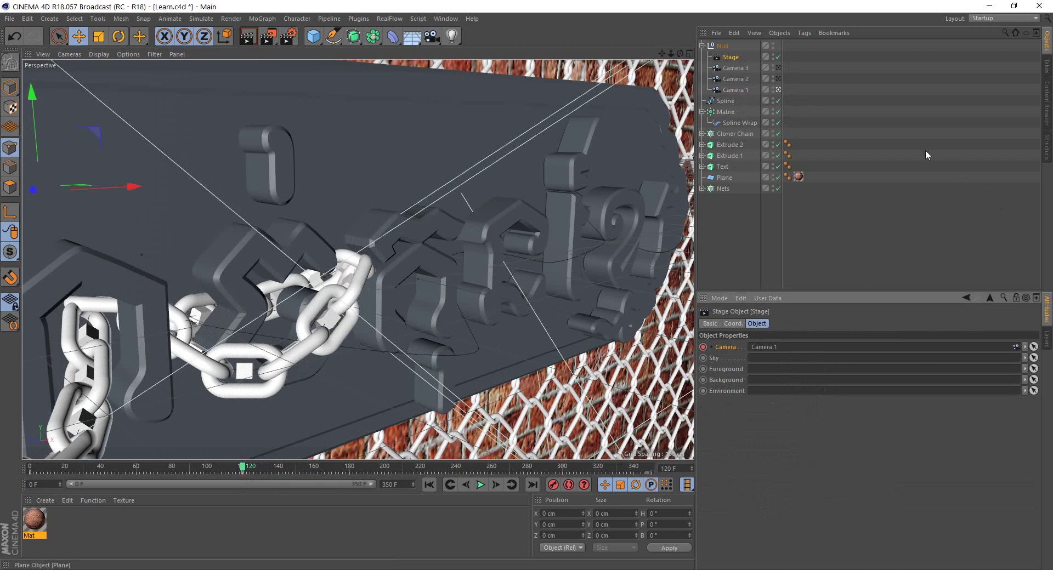
click(736, 80)
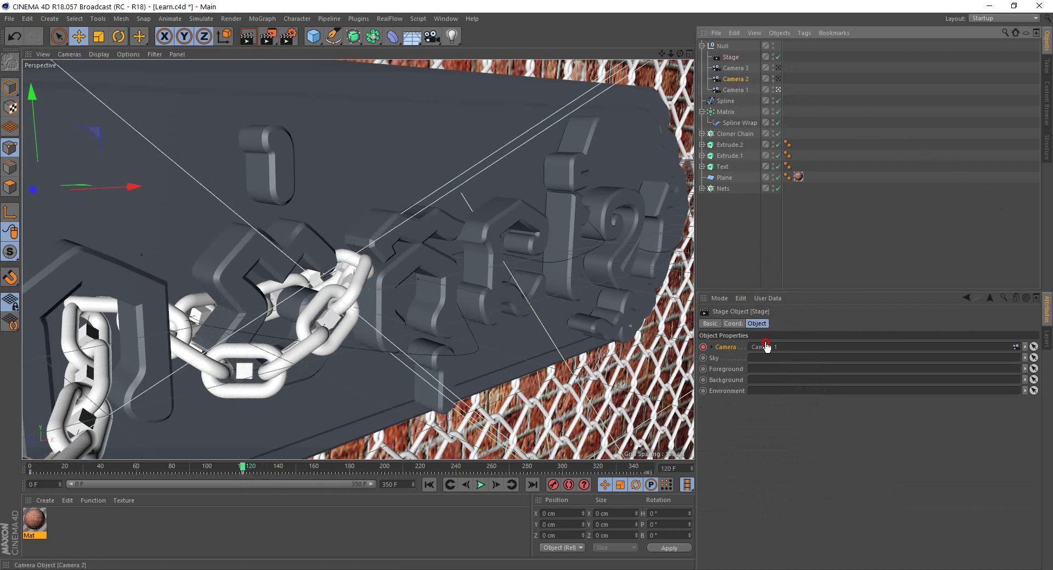
drag(766, 350, 763, 348)
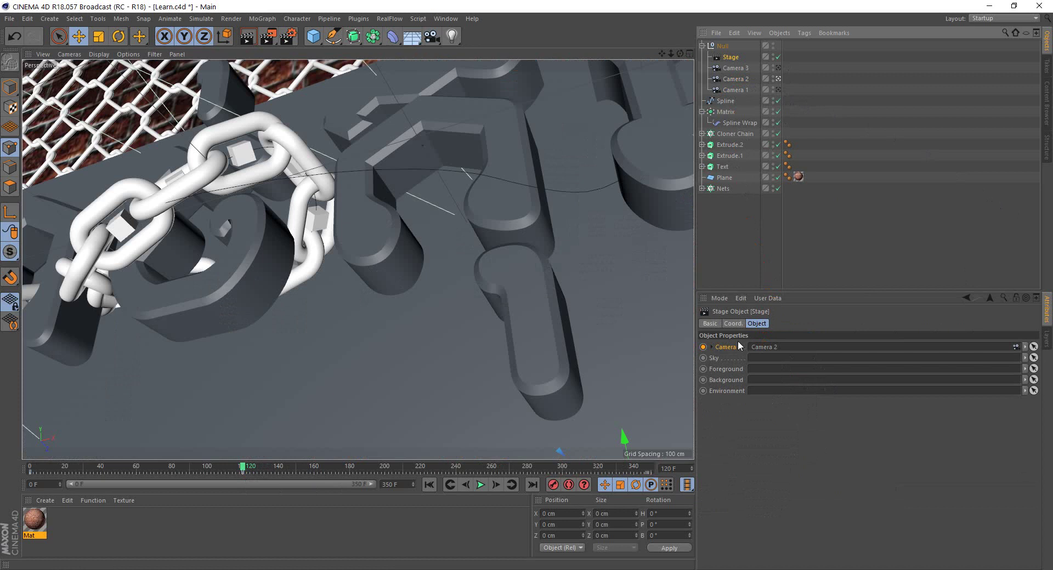
click(704, 347)
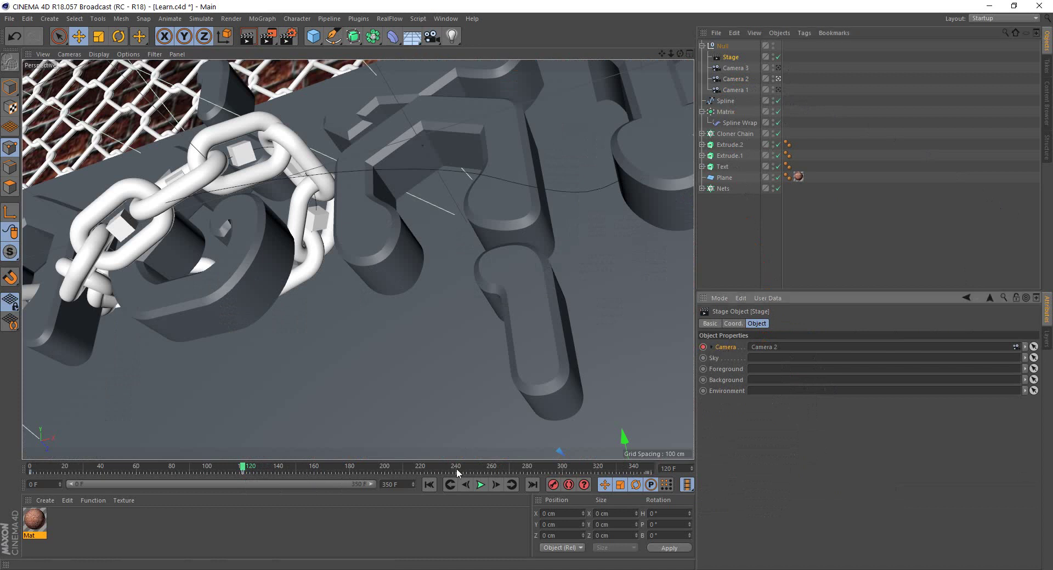
At frame 240, set the Stage camera to Camera 3 and keyframe the cut.
click(458, 472)
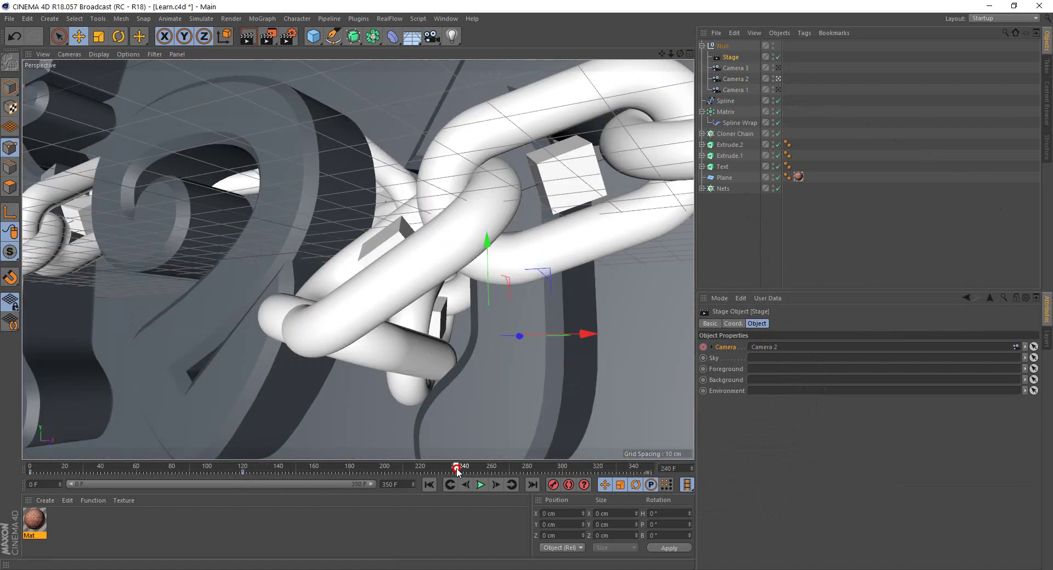
click(703, 347)
click(734, 68)
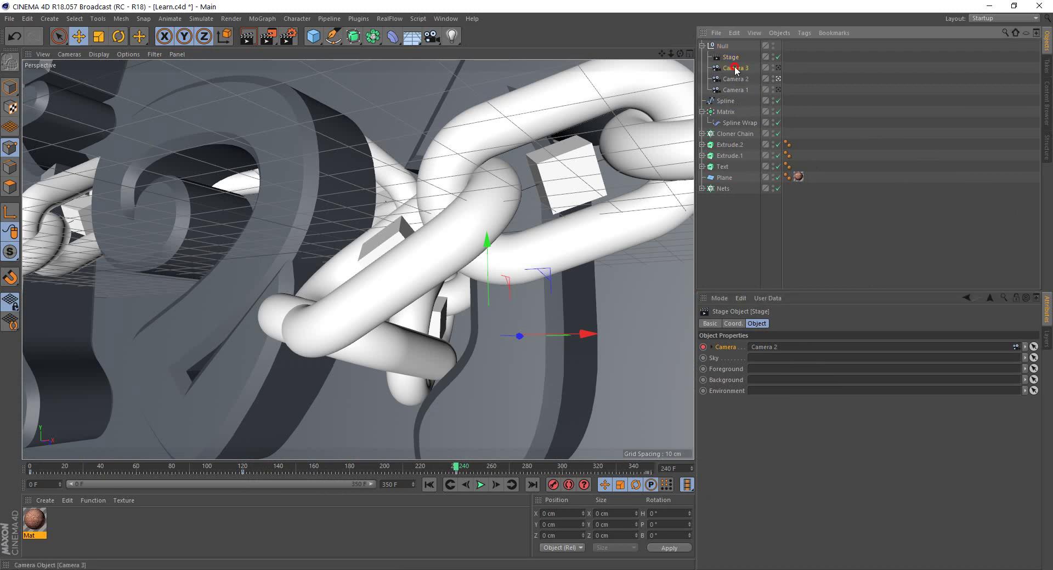
drag(779, 352, 779, 351)
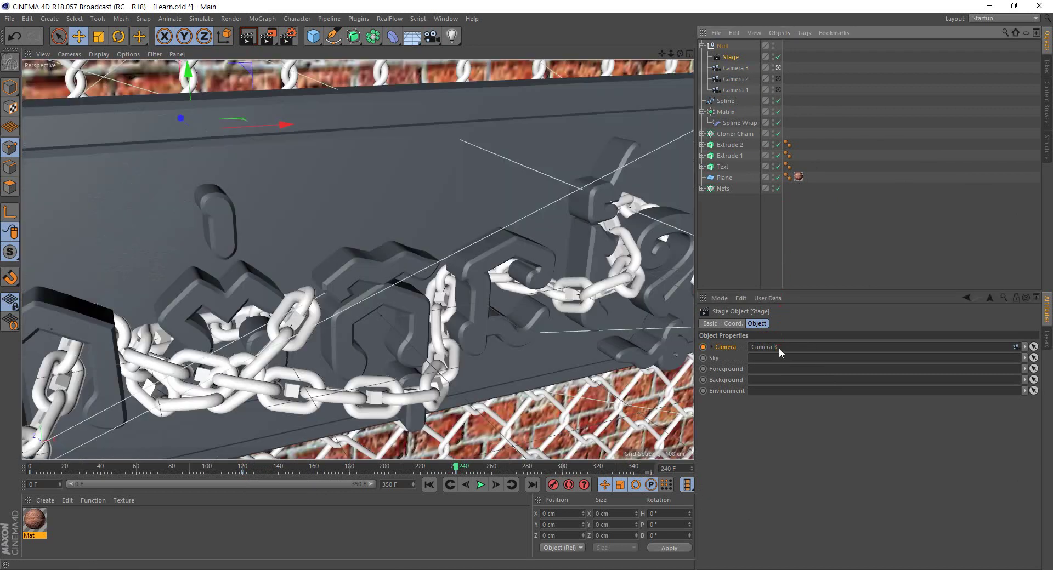
click(703, 347)
drag(458, 468, 694, 467)
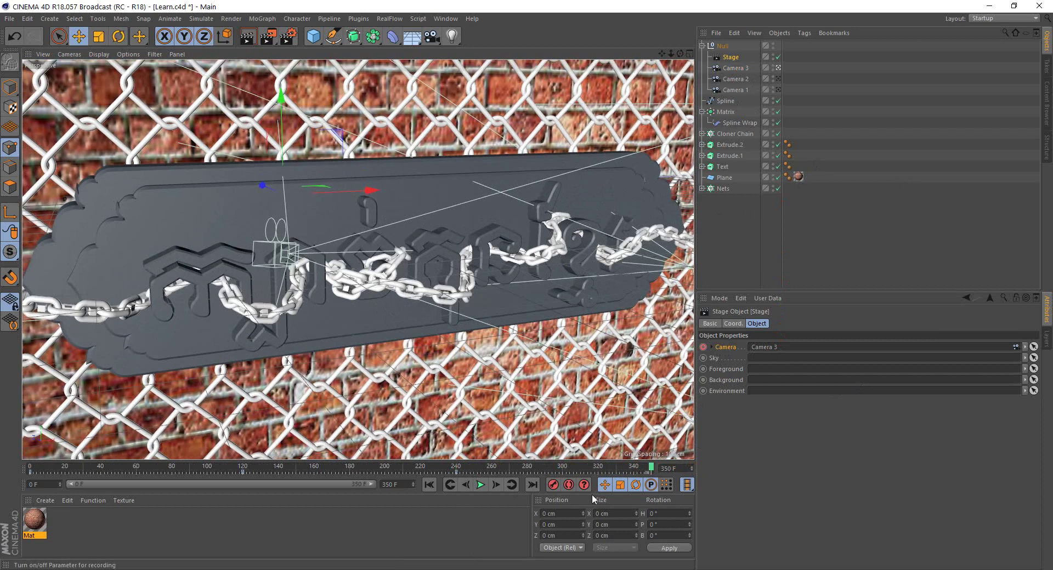
click(480, 485)
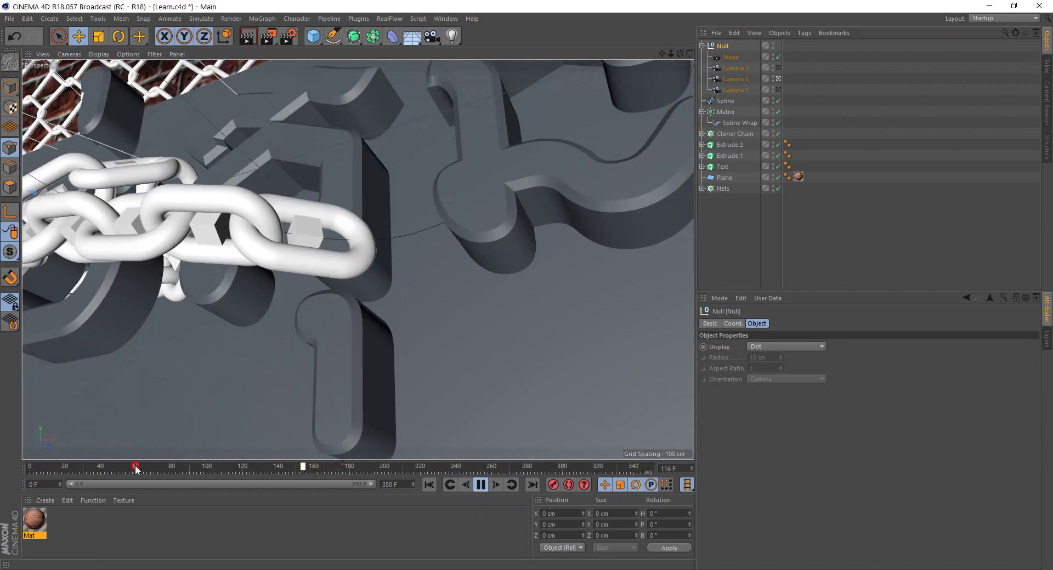
drag(133, 467, 20, 471)
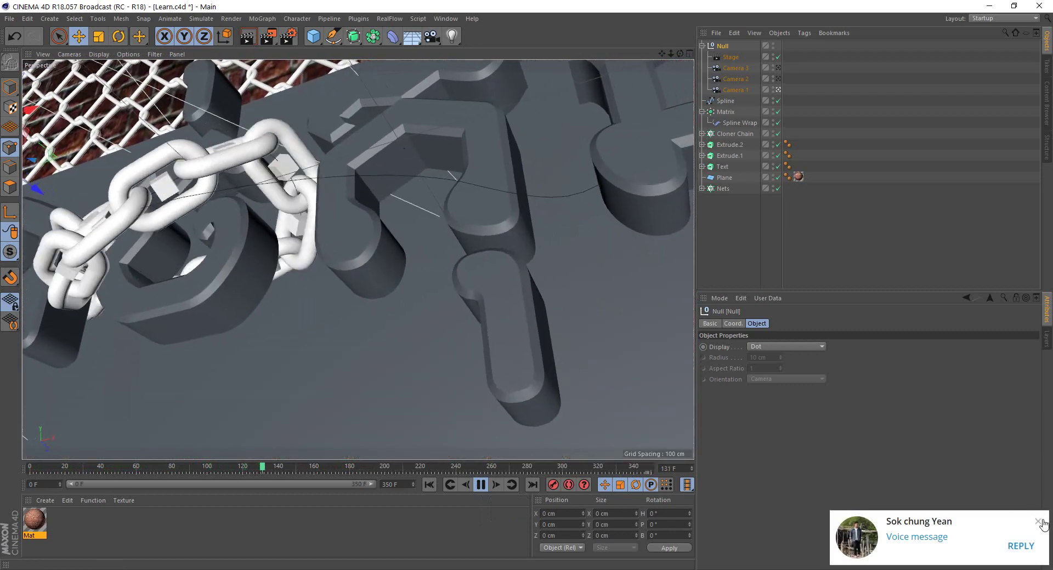
click(1043, 522)
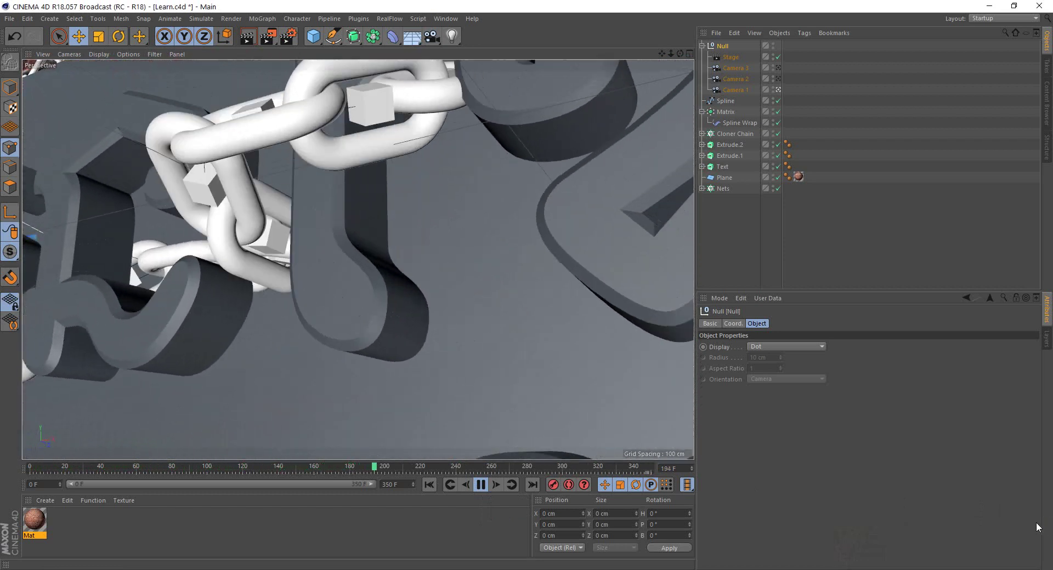
click(480, 485)
click(480, 485)
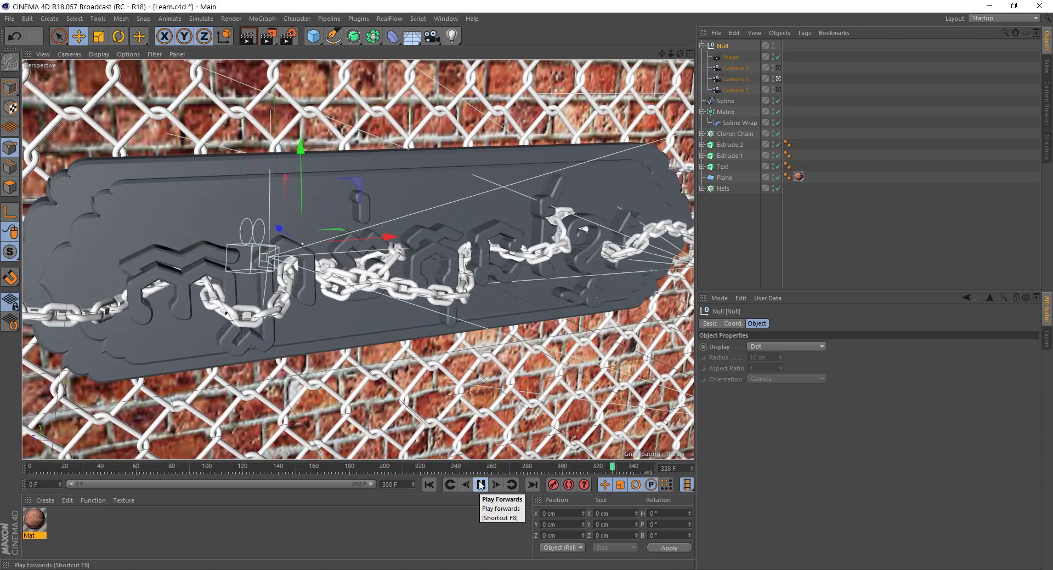
click(480, 484)
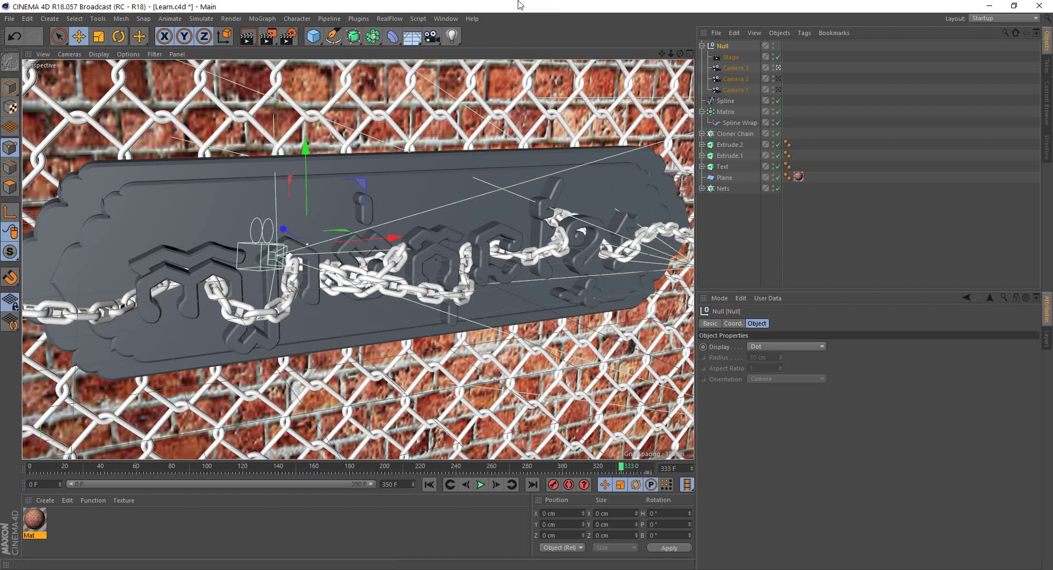
click(358, 19)
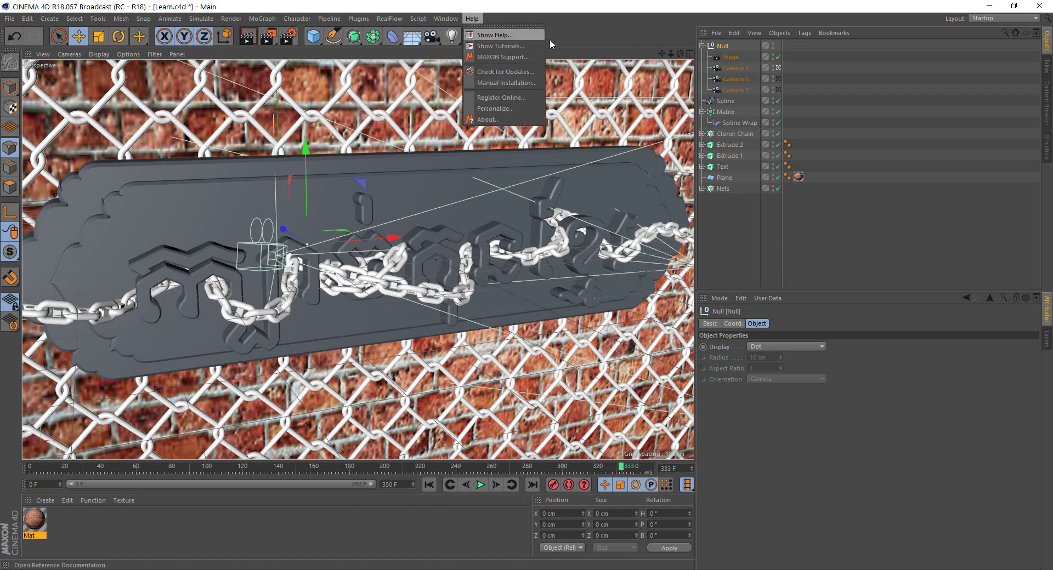
click(587, 4)
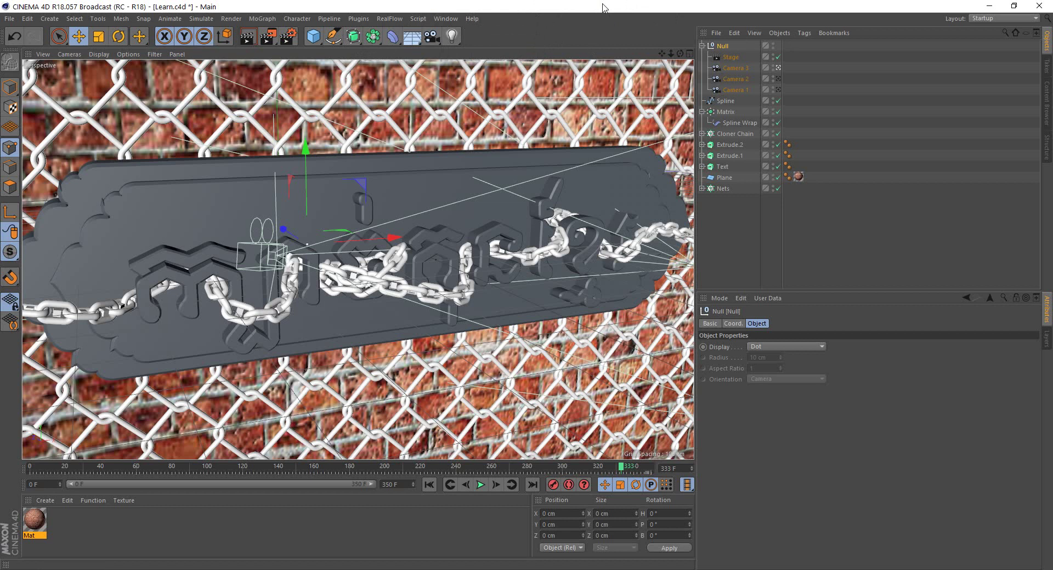
click(358, 18)
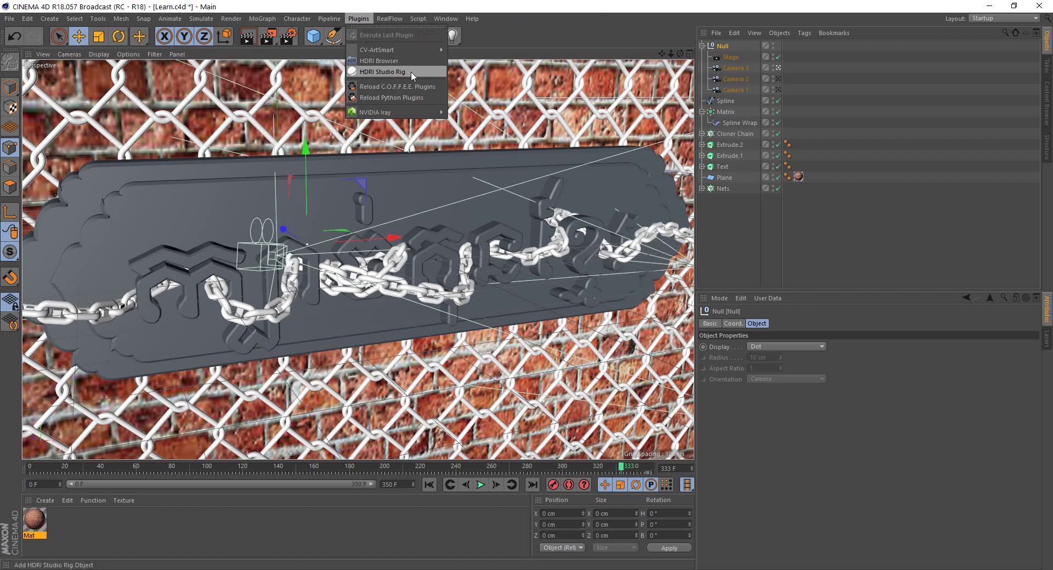
click(519, 7)
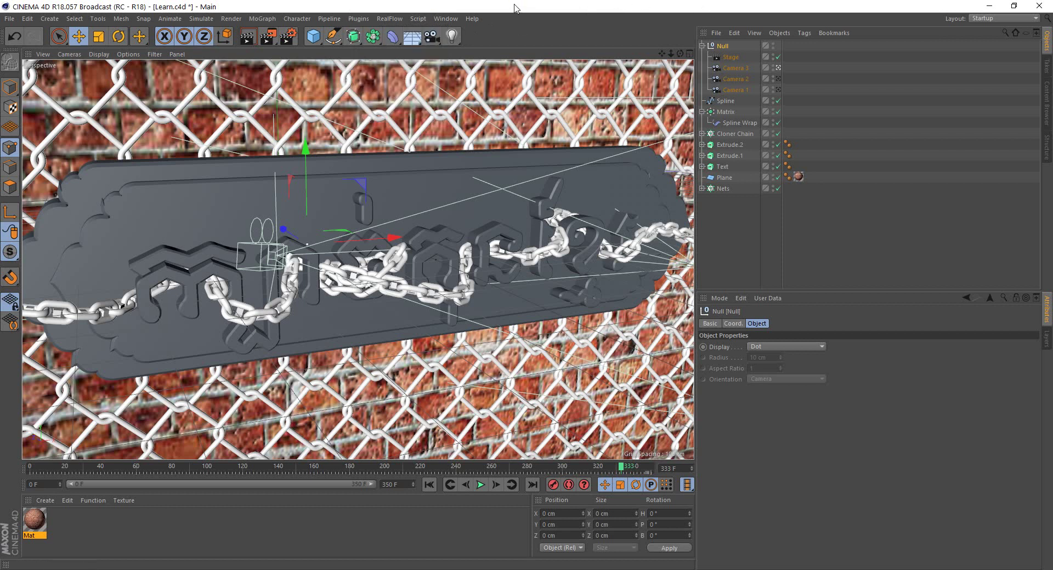